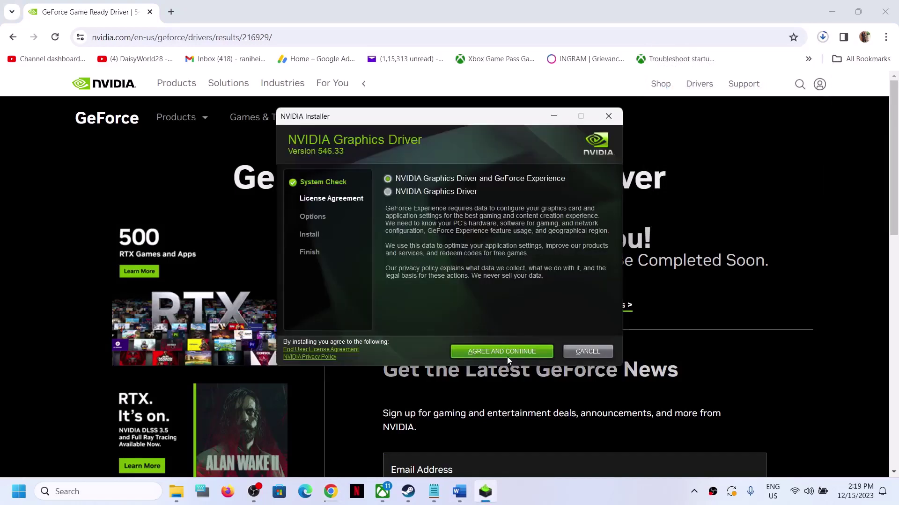
- Accept the licence for NVIDIA Graphics Driver and GeForce Experience 546.33 and start a custom installation with clean installation enabled
left_click(496, 347)
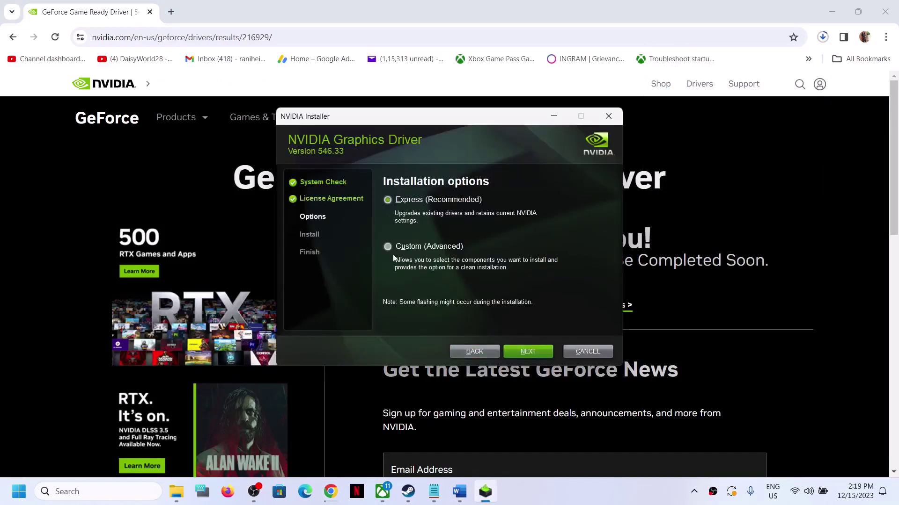
left_click(391, 248)
left_click(529, 351)
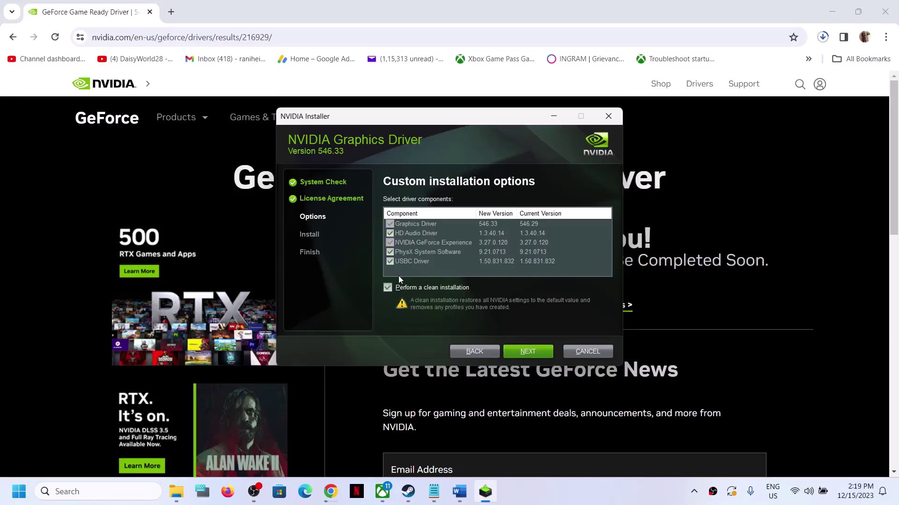
left_click(534, 352)
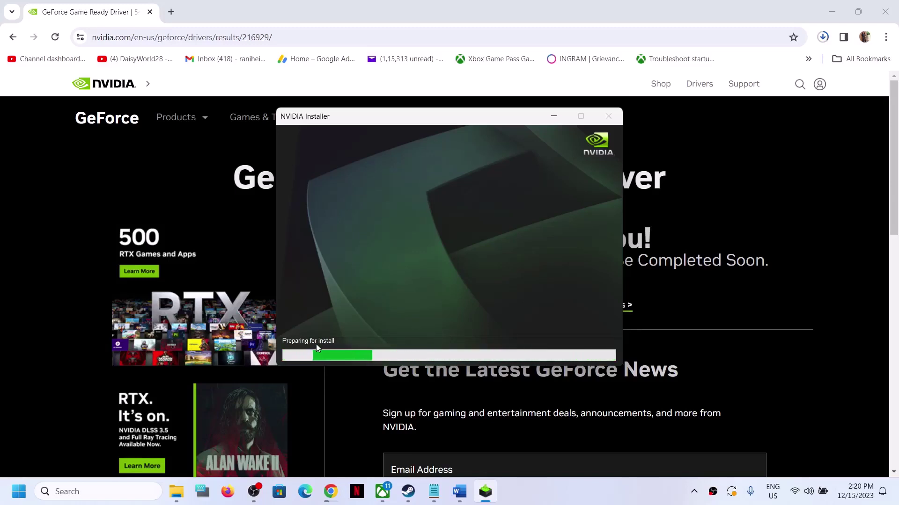
- Switch to the House Flipper 2 Word document, highlight the Step 3 text "Update Windows" and minimize the document
left_click(564, 499)
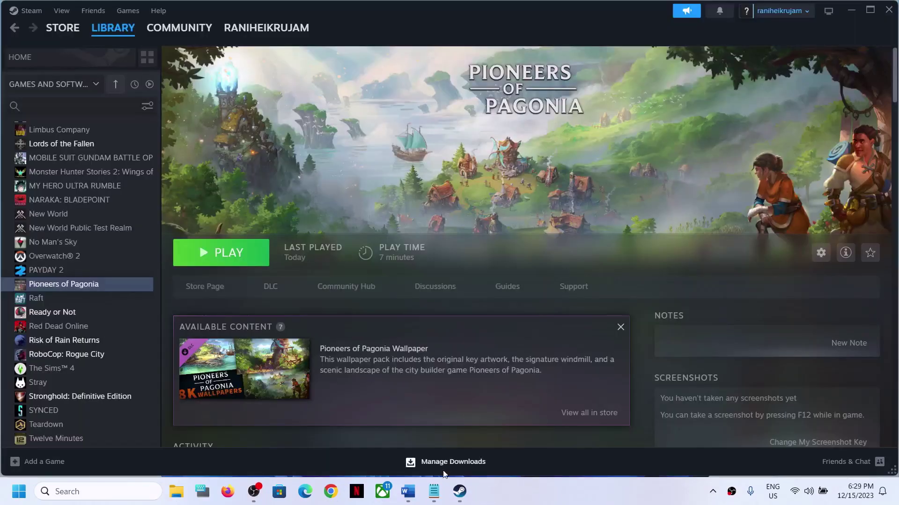
left_click(407, 492)
scroll(322, 301, "down", 3)
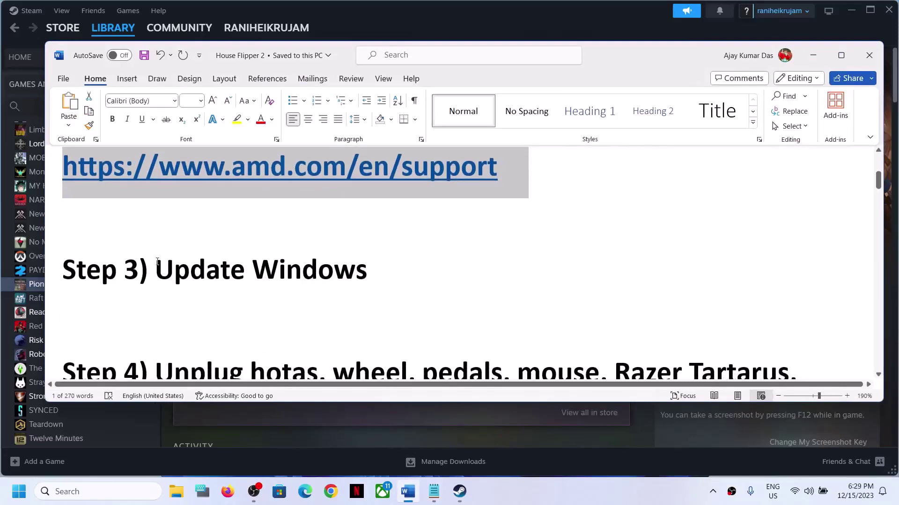
left_click_drag(155, 271, 368, 270)
left_click(812, 56)
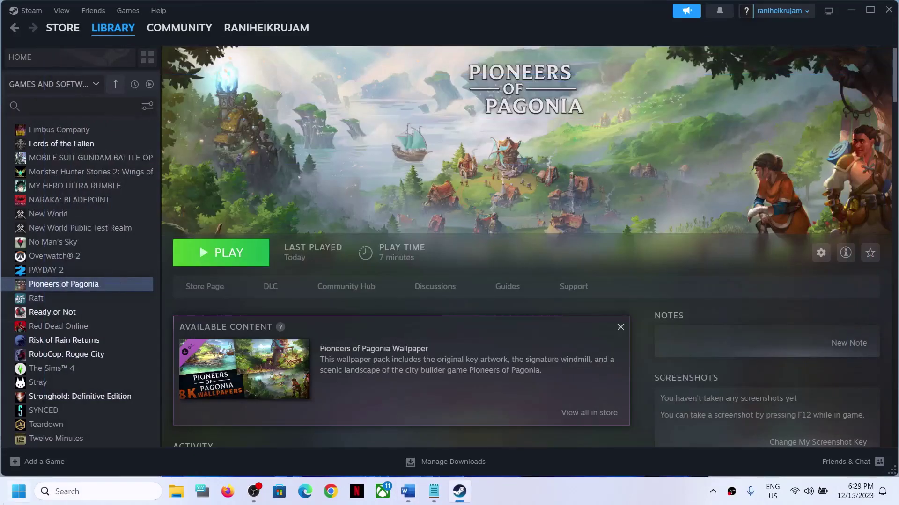
- Open the Windows Update page in Settings and check for updates
left_click(19, 493)
left_click(227, 219)
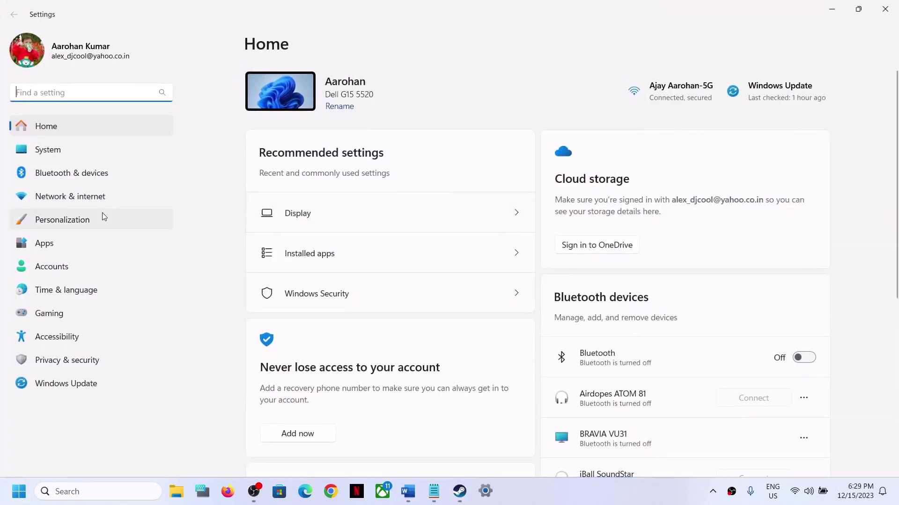
left_click(61, 386)
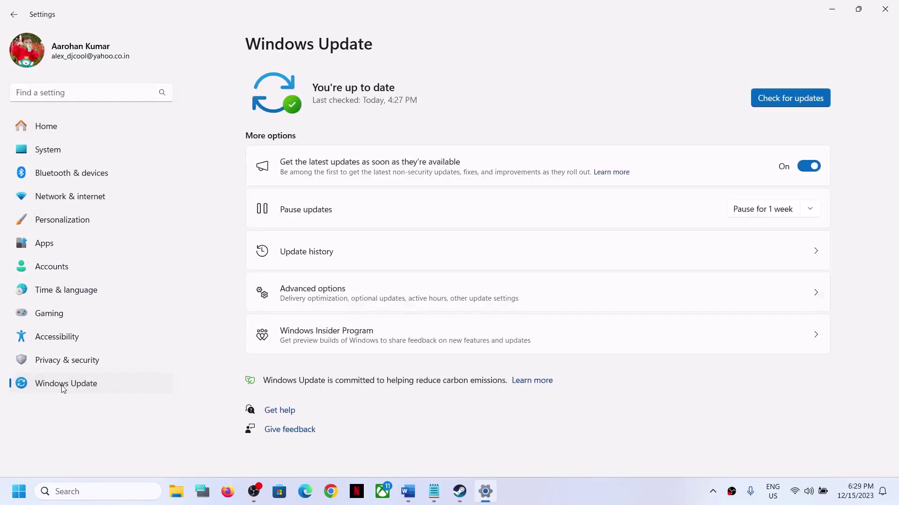
left_click(778, 97)
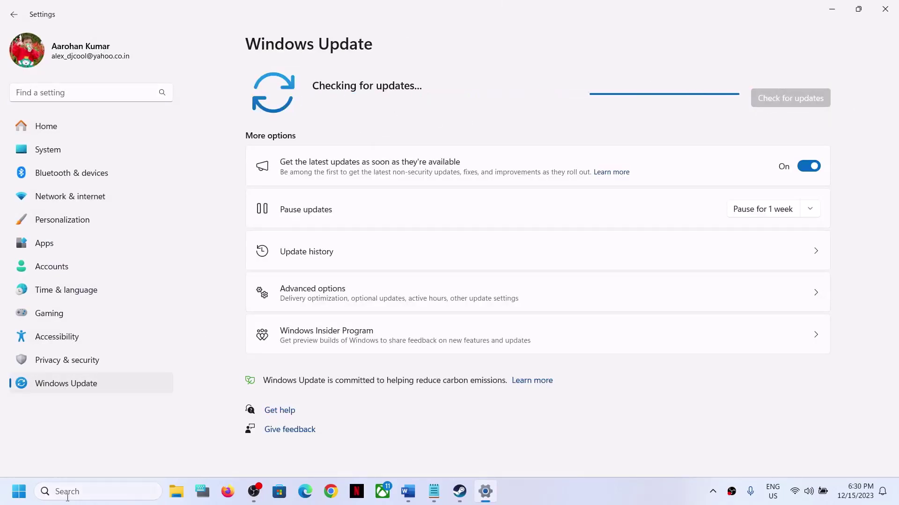
- View the computer's power options without choosing one and minimize the Settings window
left_click(19, 491)
left_click(341, 451)
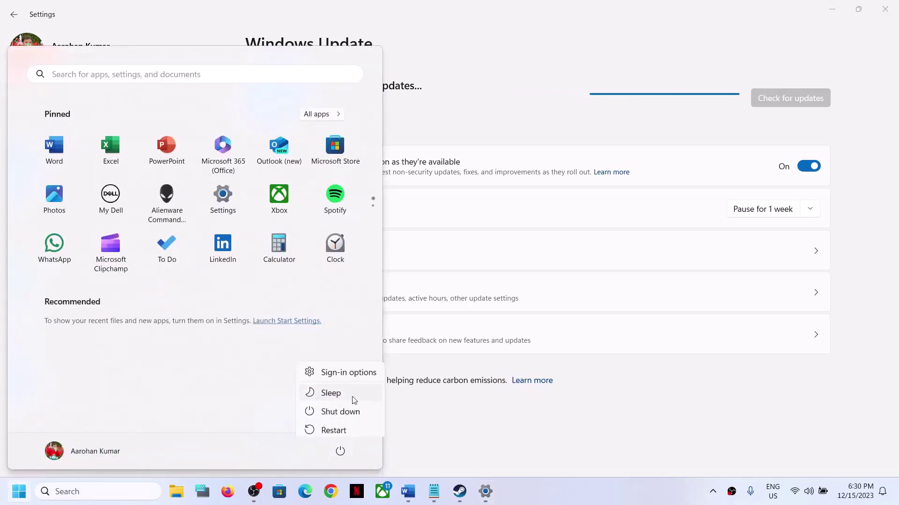
left_click(846, 371)
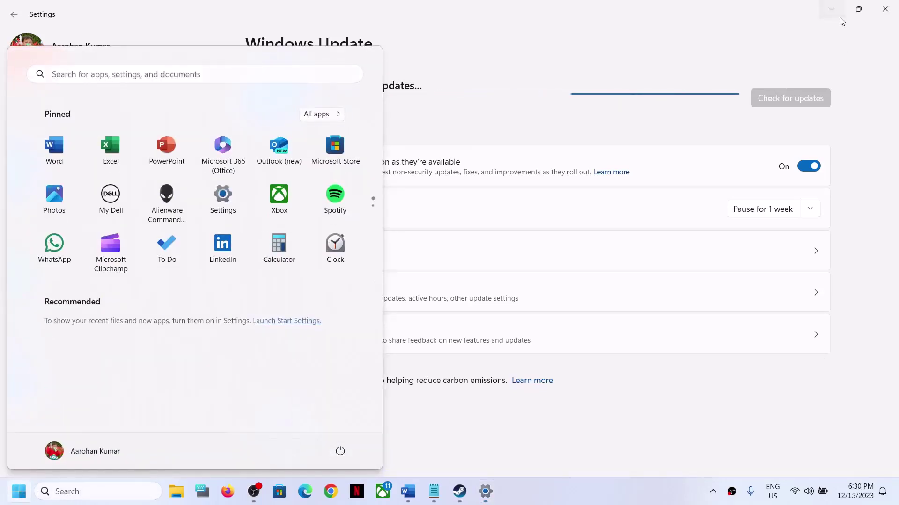
left_click(840, 17)
left_click(840, 18)
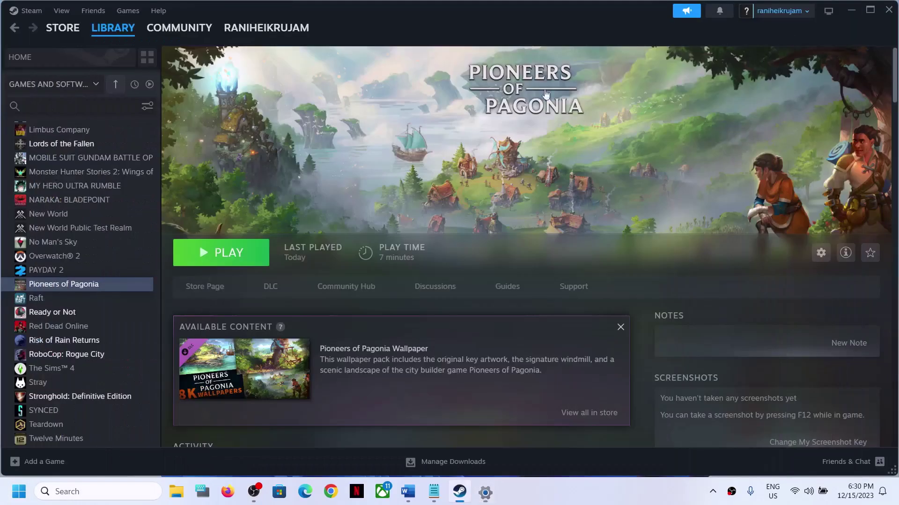
- Return to the Word document and examine the Step 4 advice on unplugging peripherals, USB adapters, joysticks and controllers
left_click(408, 491)
scroll(384, 360, "down", 3)
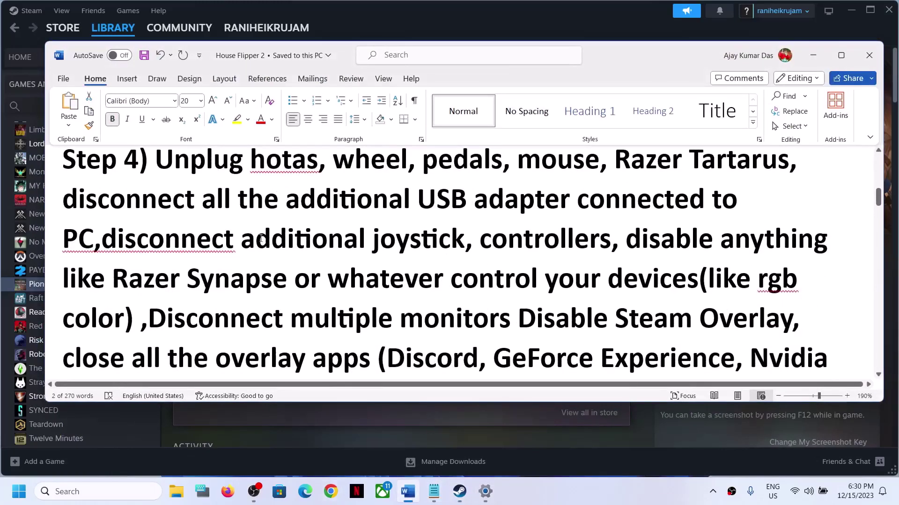
left_click_drag(155, 211, 181, 309)
left_click(180, 291)
left_click_drag(110, 292, 623, 290)
scroll(627, 281, "down", 4)
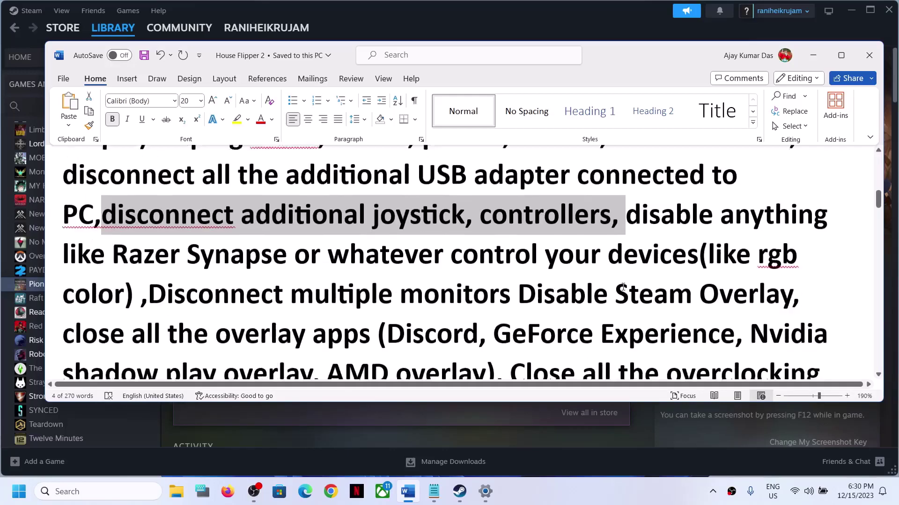
- Examine the Step 4 advice on device-control software, multiple monitors and disabling Steam Overlay, and minimize the document
scroll(655, 197, "up", 2)
left_click_drag(633, 187, 113, 266)
scroll(140, 243, "down", 1)
left_click_drag(162, 217, 766, 213)
left_click(627, 251)
left_click(813, 55)
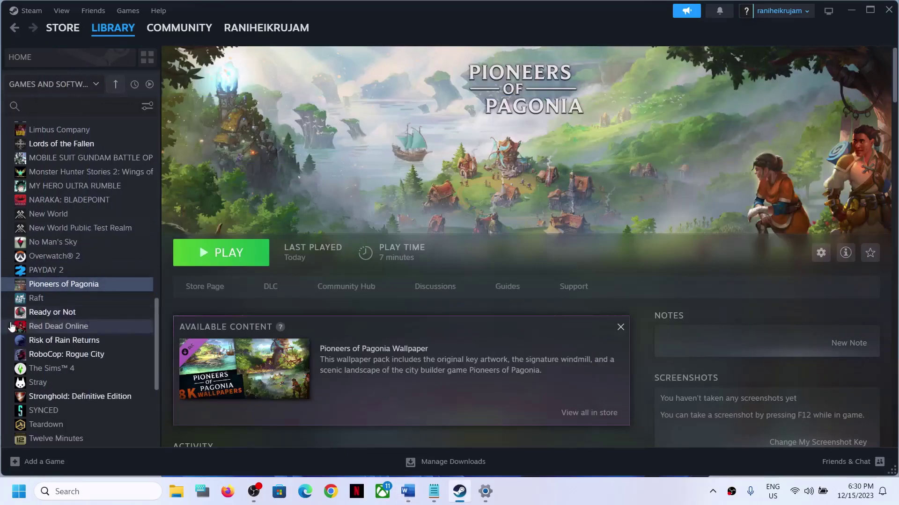
- Turn off the in-game Steam Overlay in the properties of Pioneers of Pagonia and close the properties
right_click(61, 284)
left_click(404, 311)
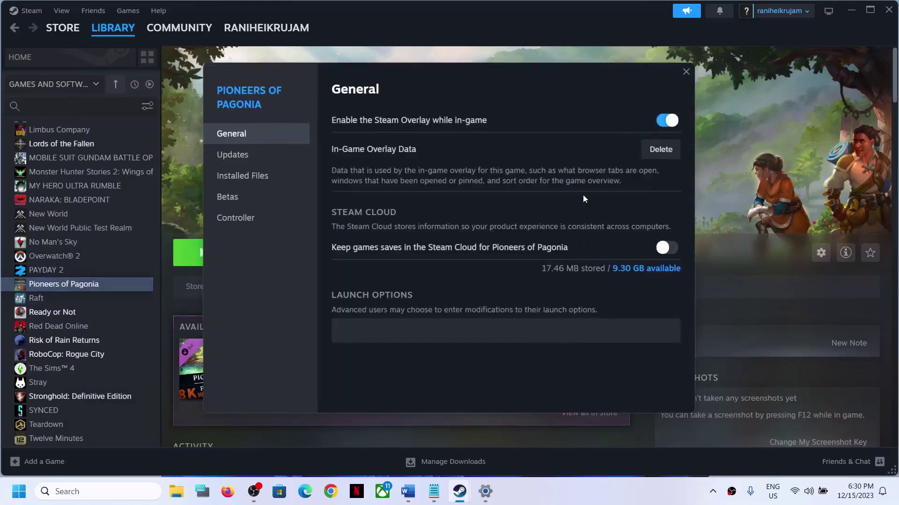
left_click(662, 120)
left_click(686, 72)
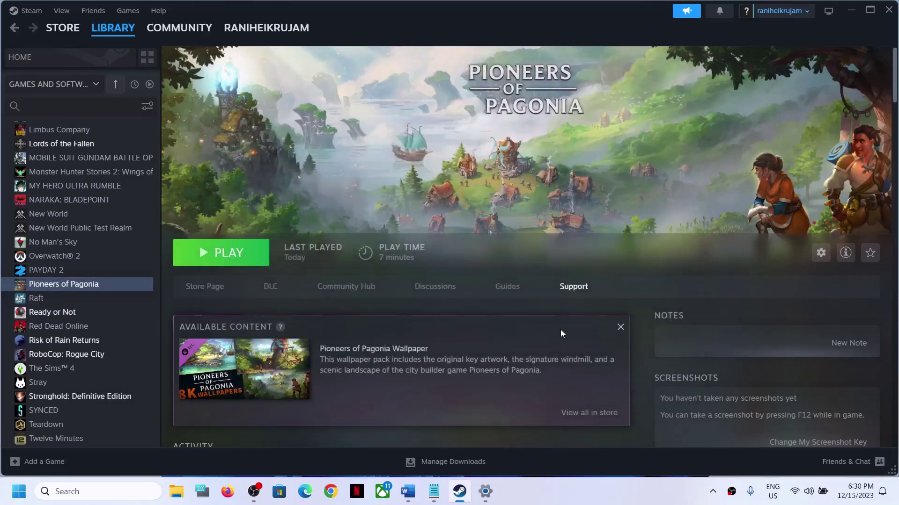
- Return to the Word document and examine the Step 4 advice on closing Discord, GeForce Experience, Nvidia and AMD overlays
left_click(414, 495)
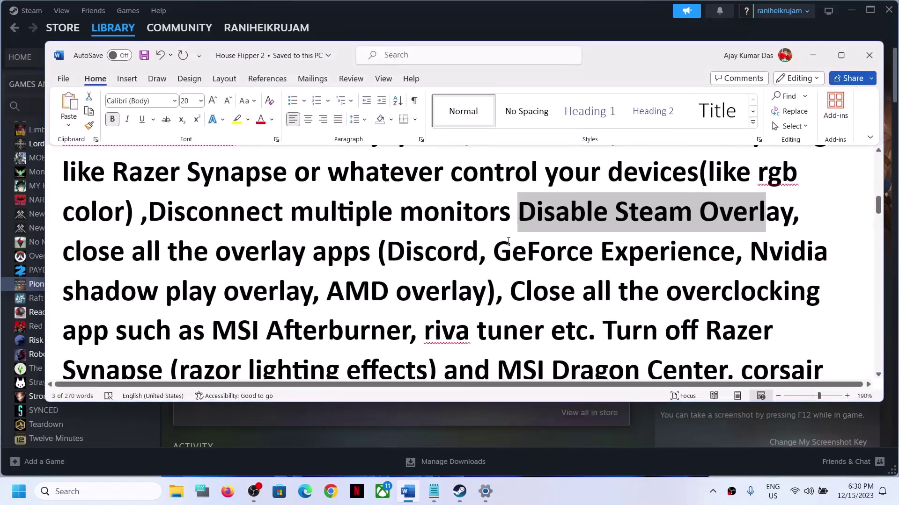
left_click_drag(103, 256, 629, 257)
left_click(472, 291)
left_click(506, 253)
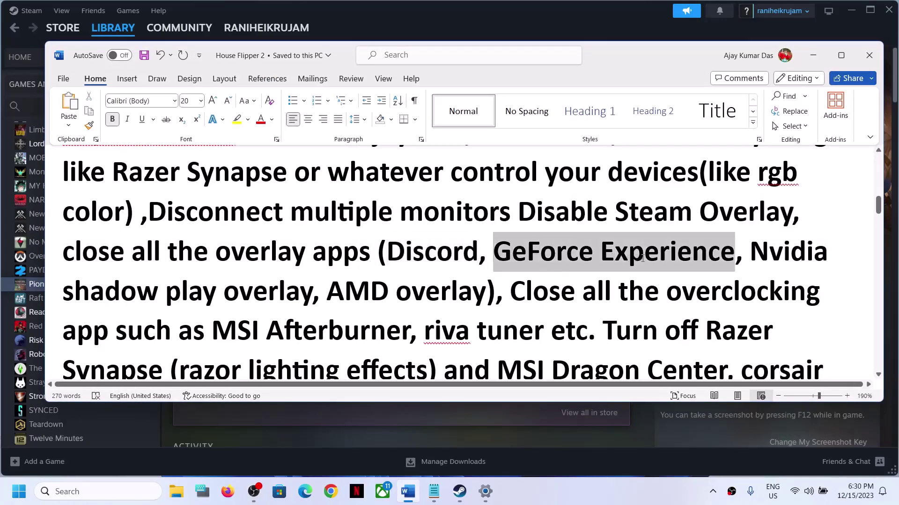
left_click(457, 291)
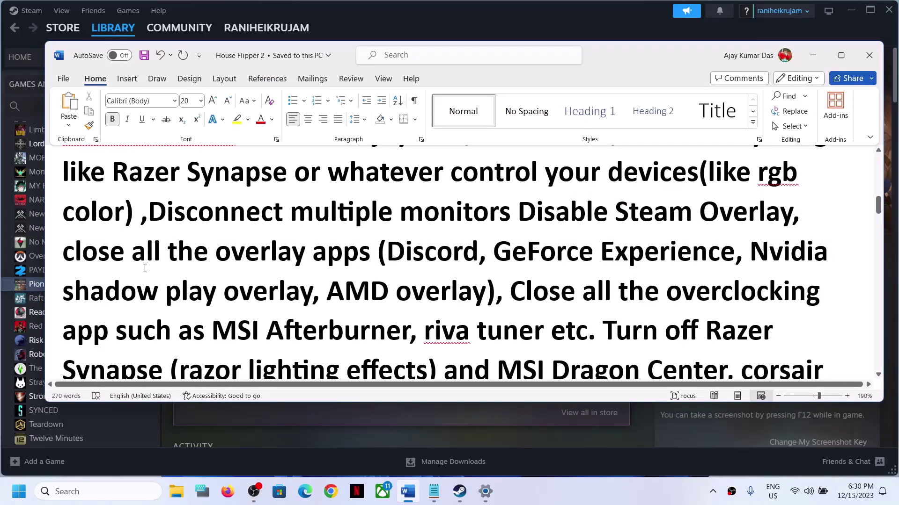
left_click_drag(74, 256, 495, 295)
- Highlight the Step 4 advice on closing overclocking apps such as MSI Afterburner and riva tuner
scroll(495, 296, "down", 1)
left_click_drag(512, 236, 526, 280)
left_click(340, 255)
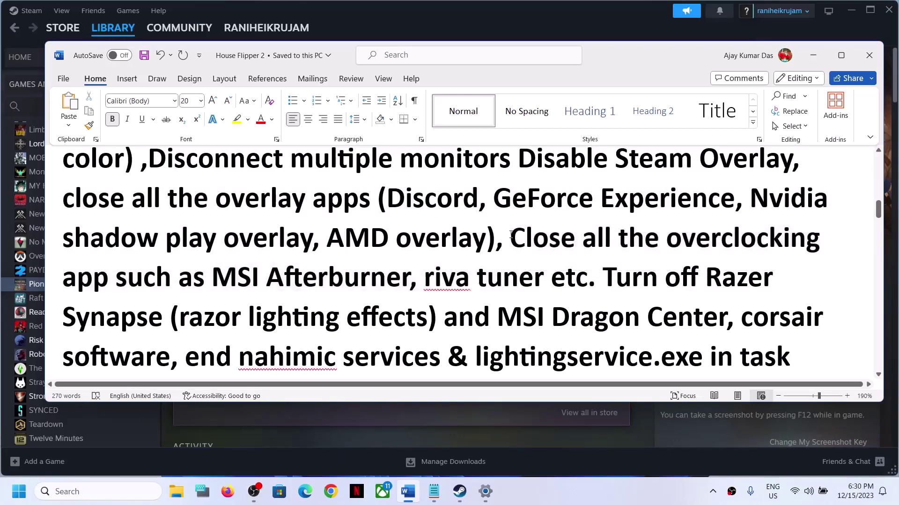
left_click_drag(511, 235, 776, 249)
left_click_drag(639, 263, 563, 285)
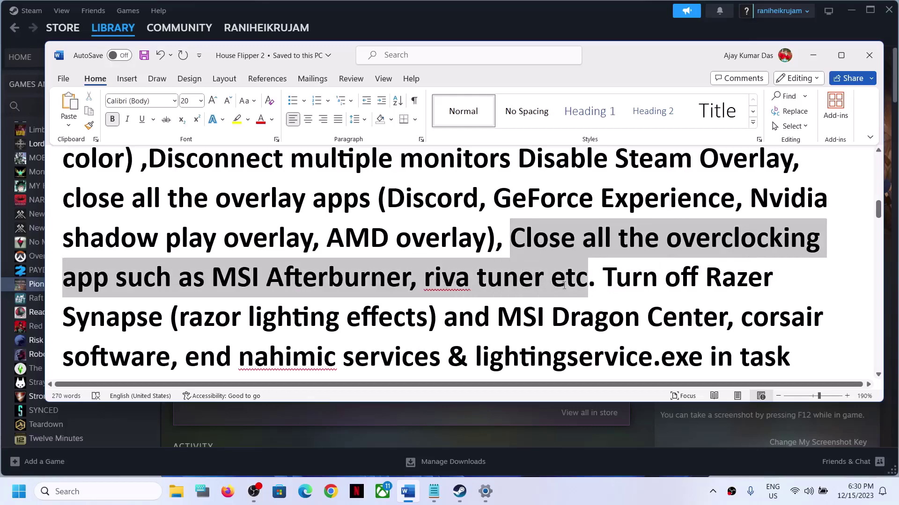
- Examine the rest of Step 4, from turning off Razer Synapse to performing a clean boot, and minimize the document
scroll(596, 230, "down", 3)
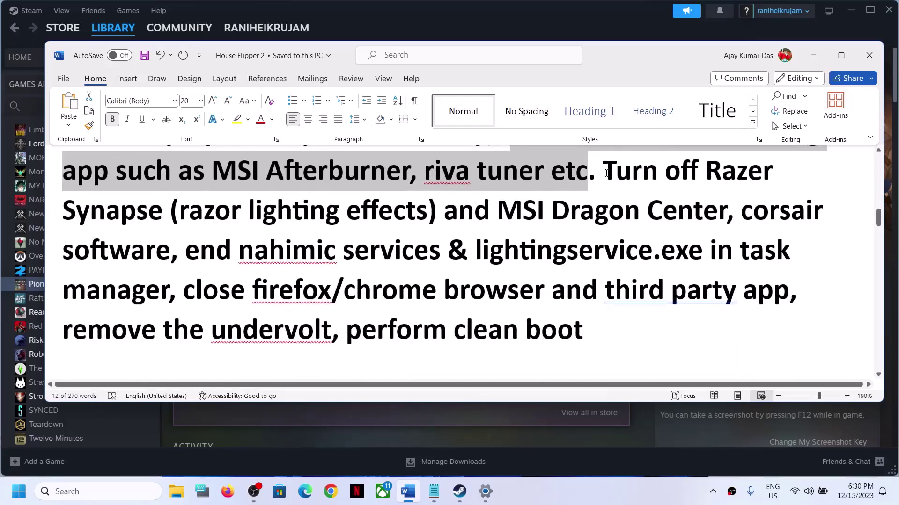
left_click_drag(606, 173, 763, 283)
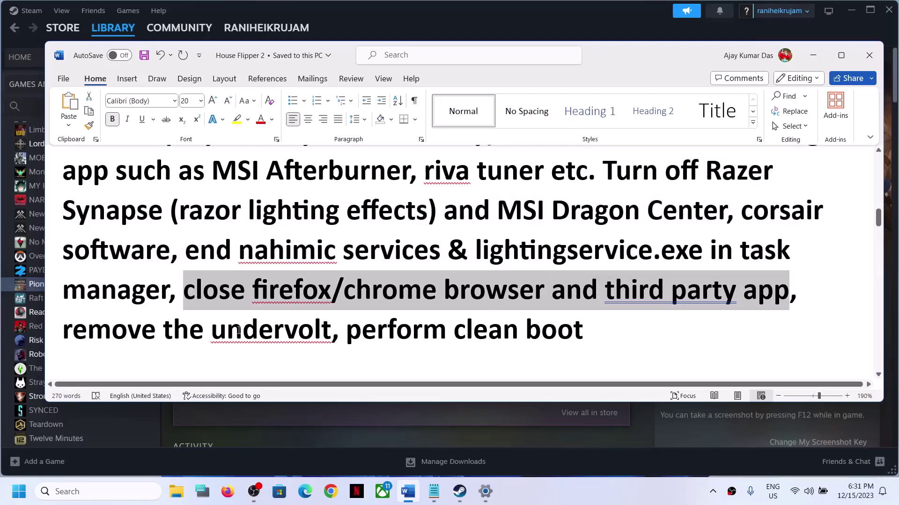
left_click_drag(70, 336, 547, 332)
left_click(488, 327)
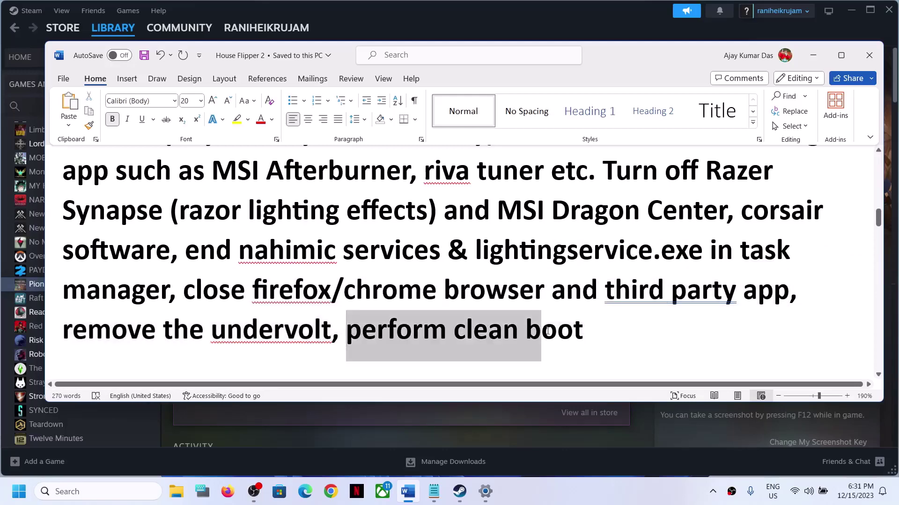
left_click(813, 55)
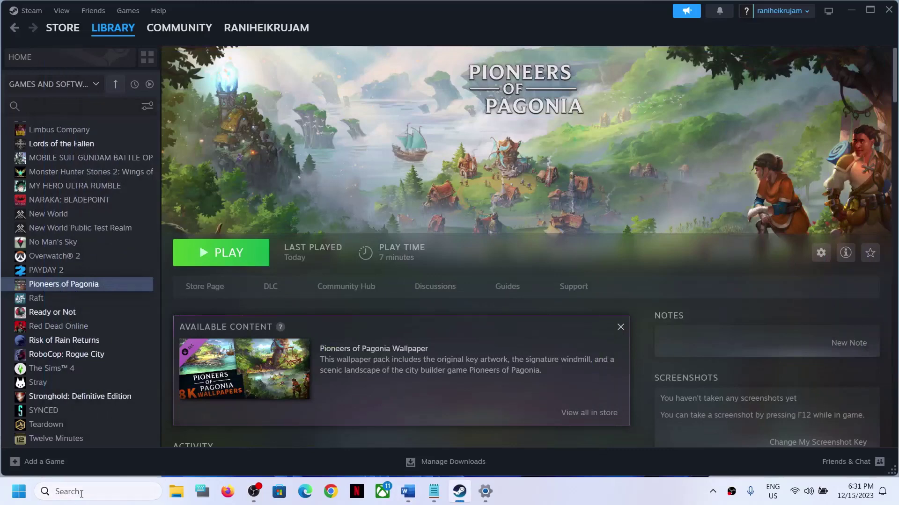
- Search Windows for System Configuration, open it and show its list of services
left_click(82, 494)
type("syste")
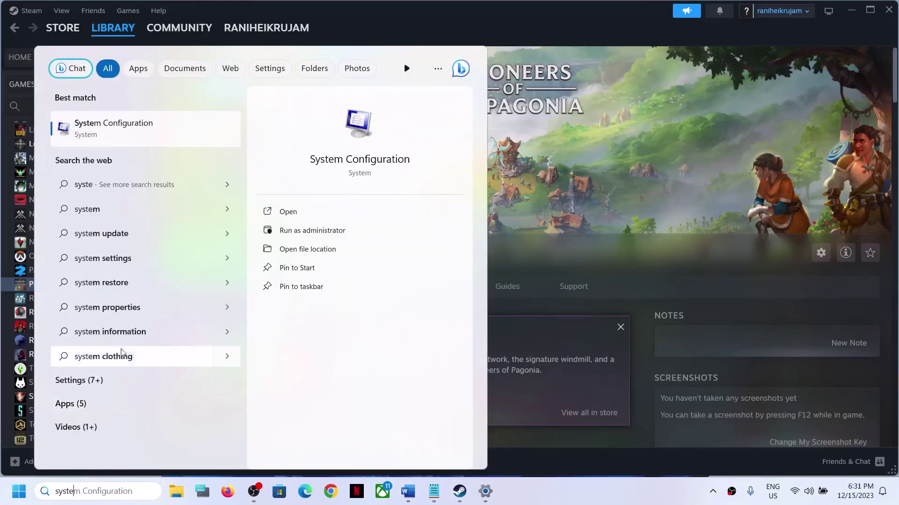
left_click(140, 139)
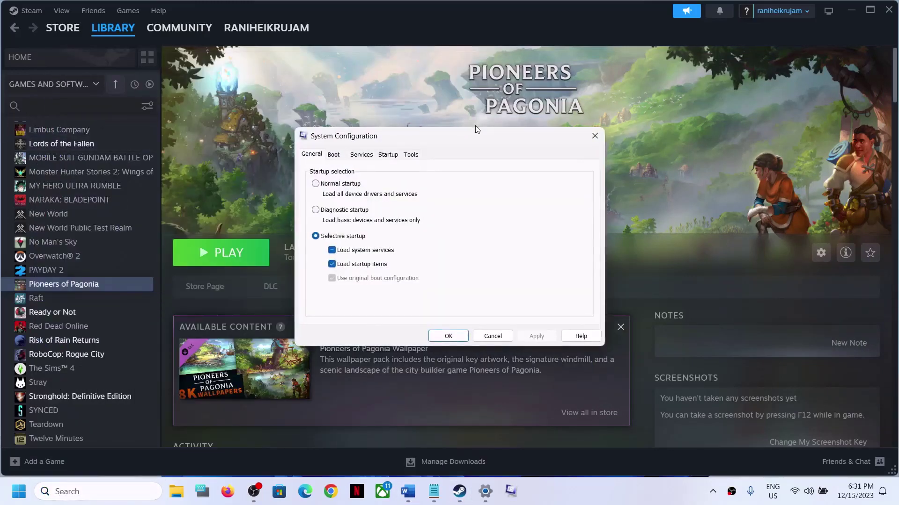
left_click(402, 154)
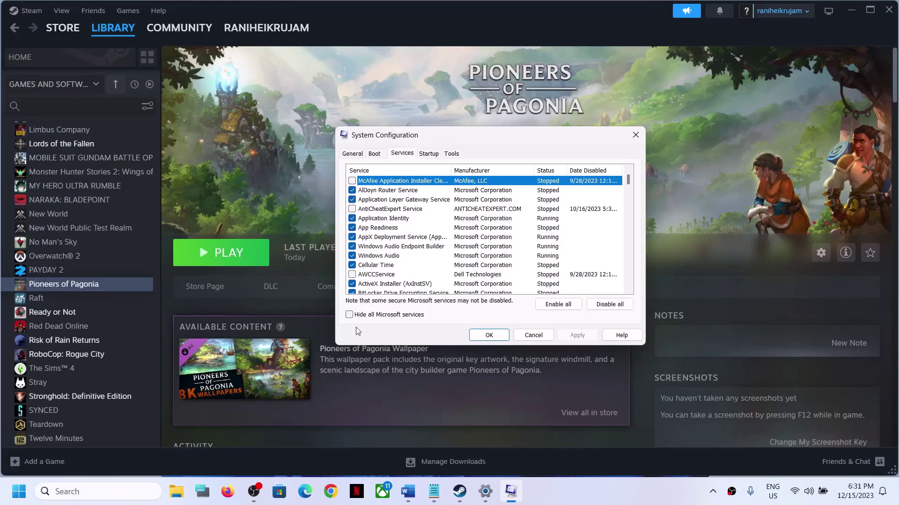
- Hide all Microsoft services, disable all remaining services, confirm the configuration and dismiss the restart prompt without restarting
left_click(349, 315)
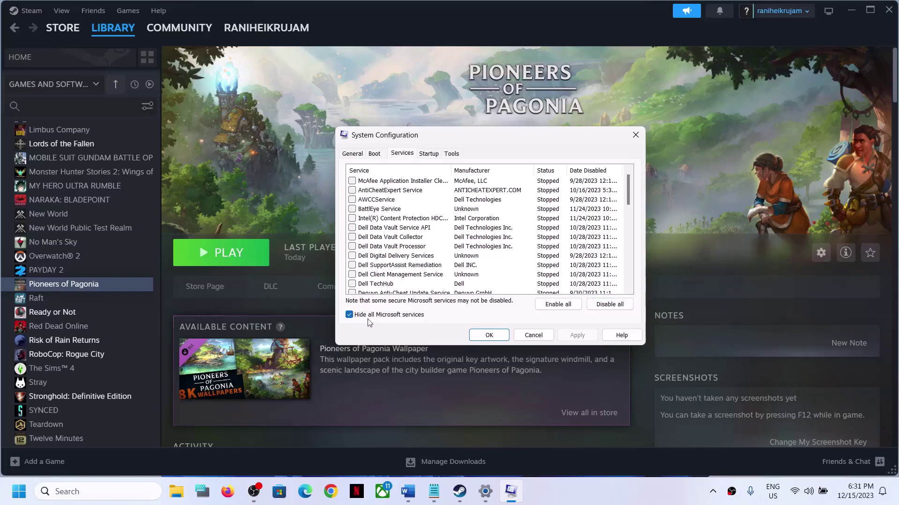
left_click(611, 304)
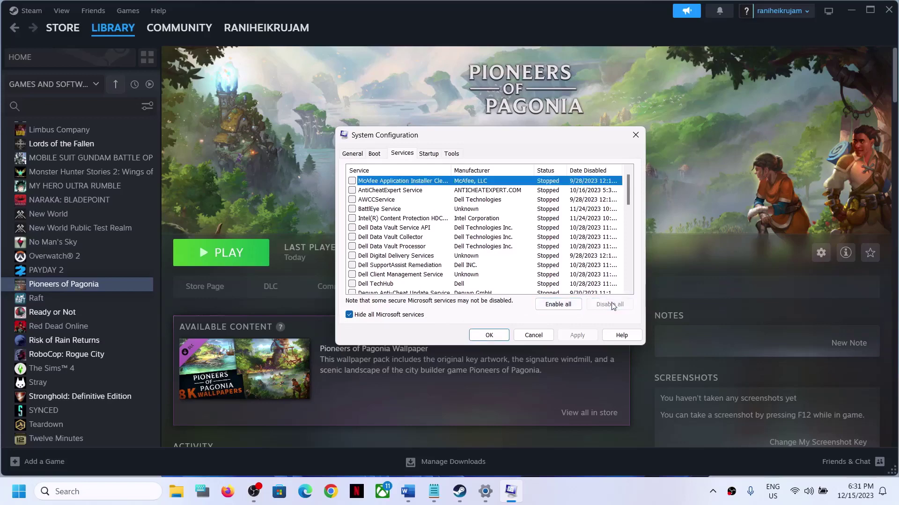
left_click(589, 337)
left_click(490, 336)
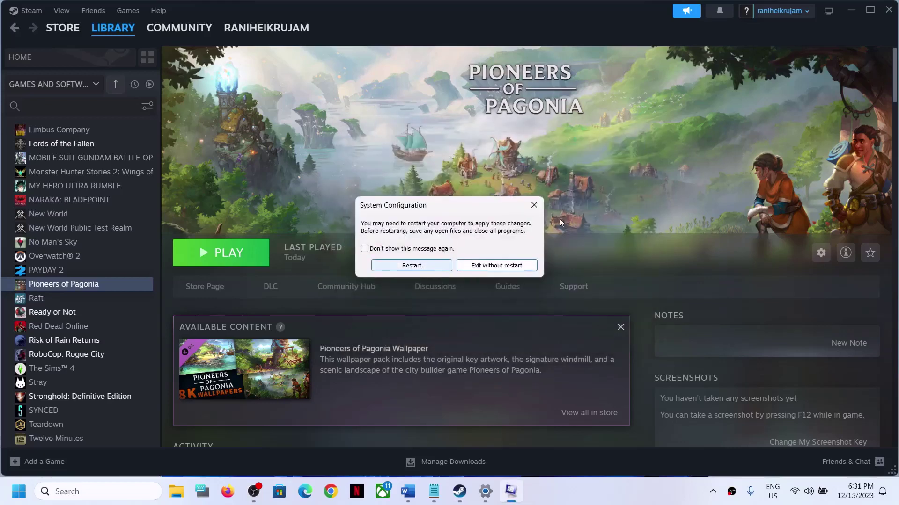
left_click(534, 205)
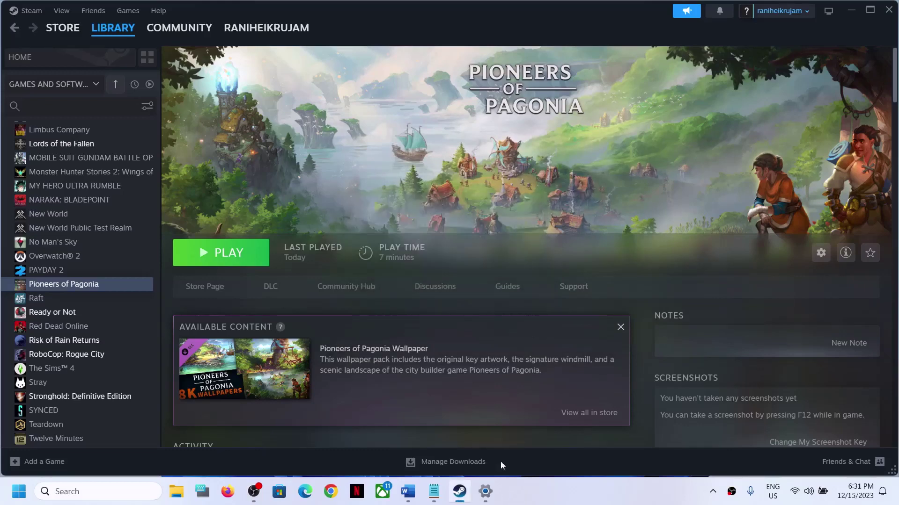
- Return to the Word document, highlight the Step 5 text on -dx11/-dx12 launch options and minimize the document
left_click(411, 500)
scroll(375, 258, "down", 3)
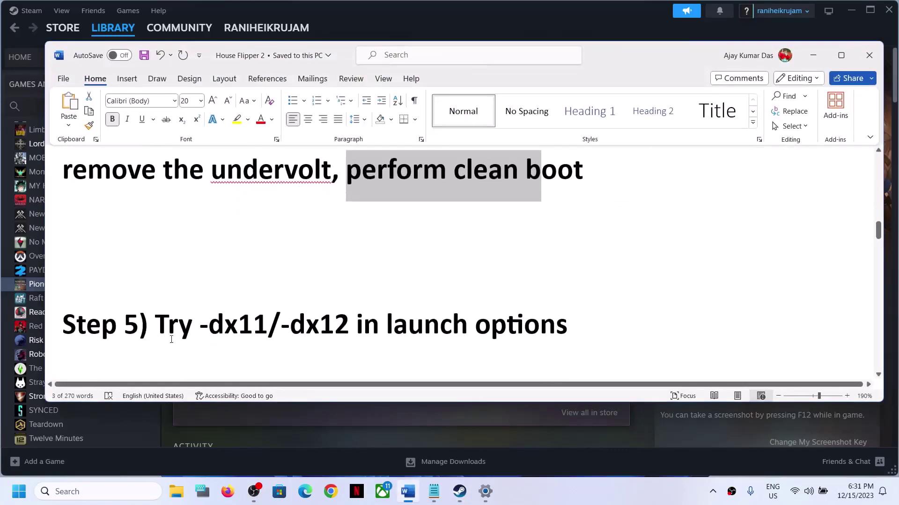
left_click_drag(159, 325, 571, 339)
left_click(813, 55)
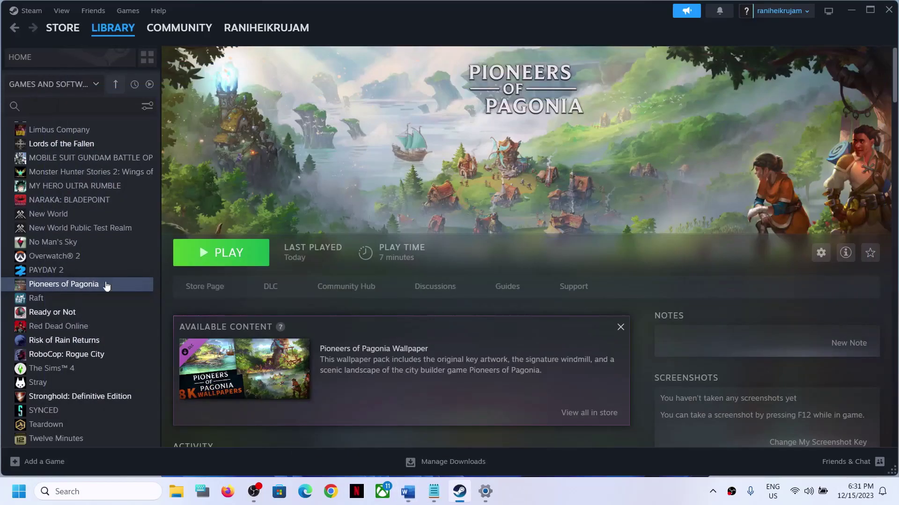
- Set the launch options of Pioneers of Pagonia to -dx11, launch the game and switch back to the Steam library
right_click(53, 291)
left_click(78, 380)
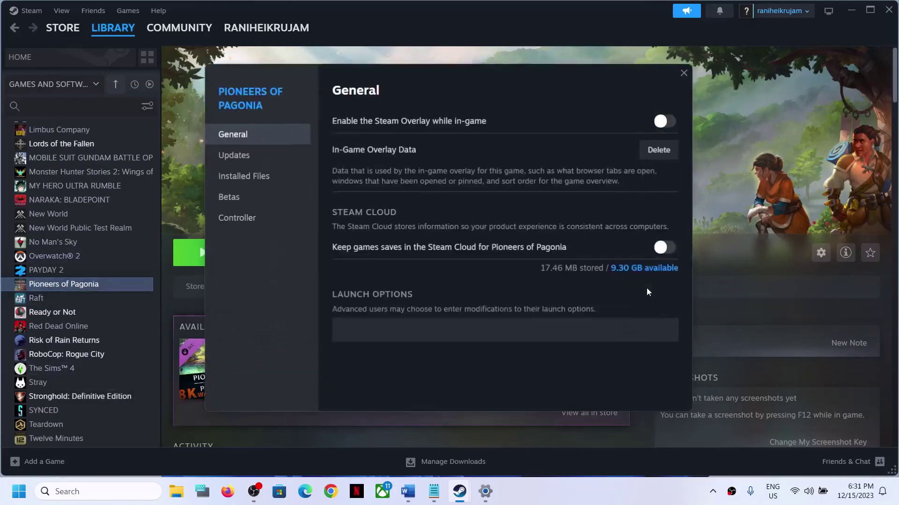
left_click(415, 328)
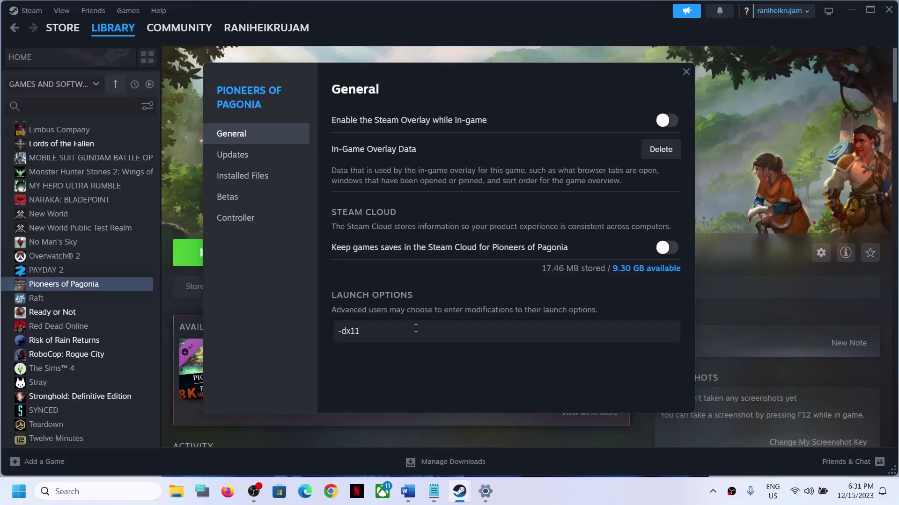
left_click(687, 72)
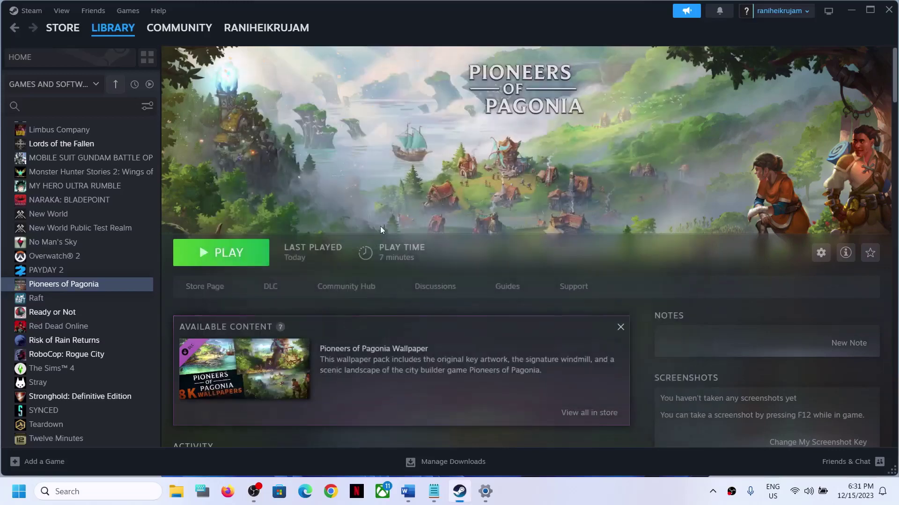
left_click(238, 264)
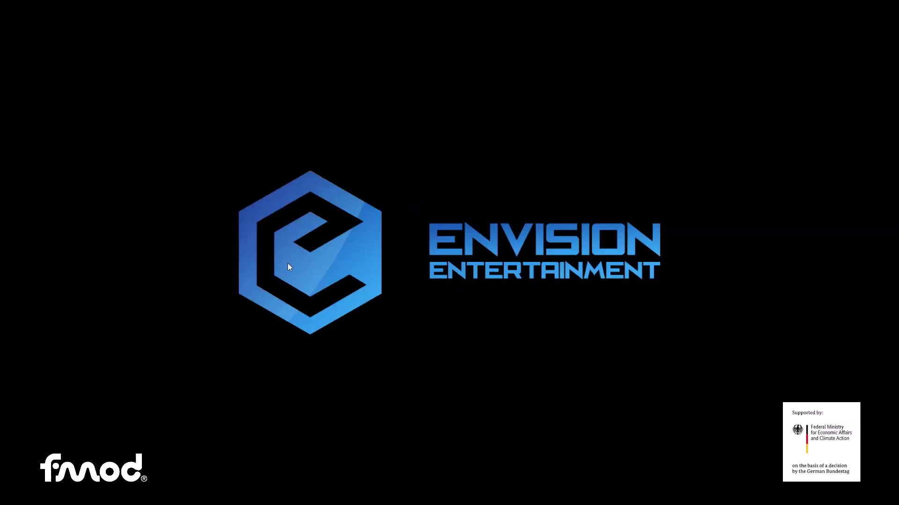
key("alt+Tab")
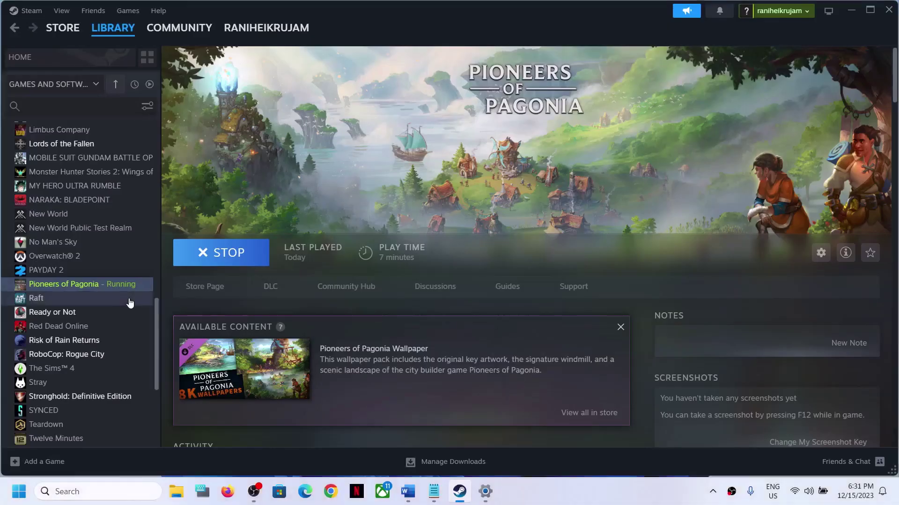
- Replace the launch options of Pioneers of Pagonia with -dx12 and close its properties
right_click(104, 286)
left_click(136, 371)
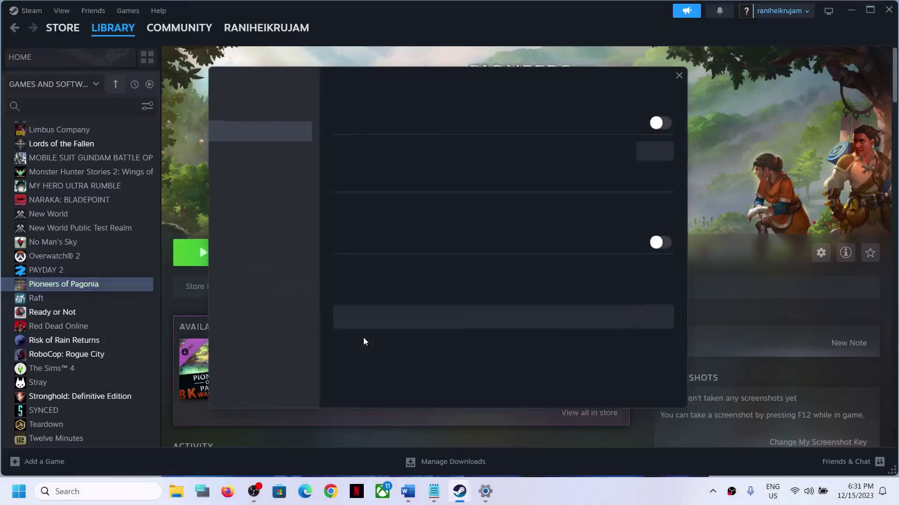
left_click_drag(409, 321, 191, 345)
type("-")
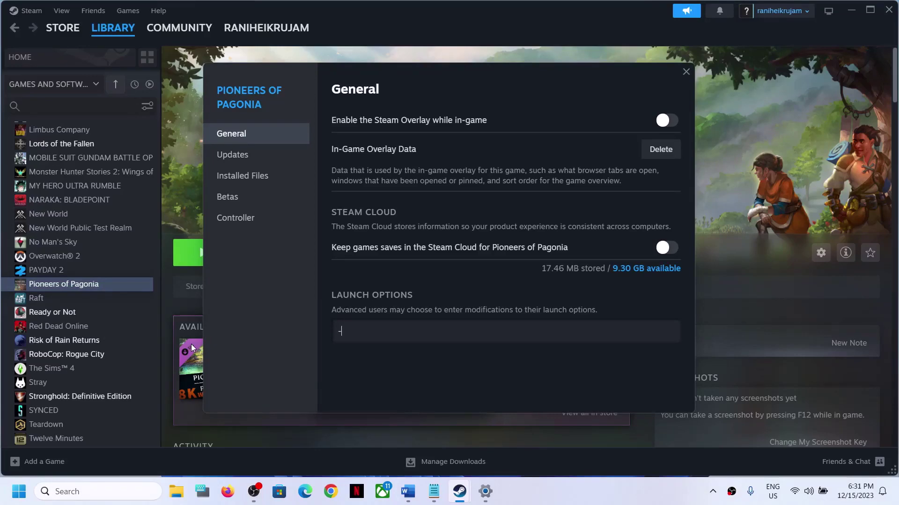
type("dx12")
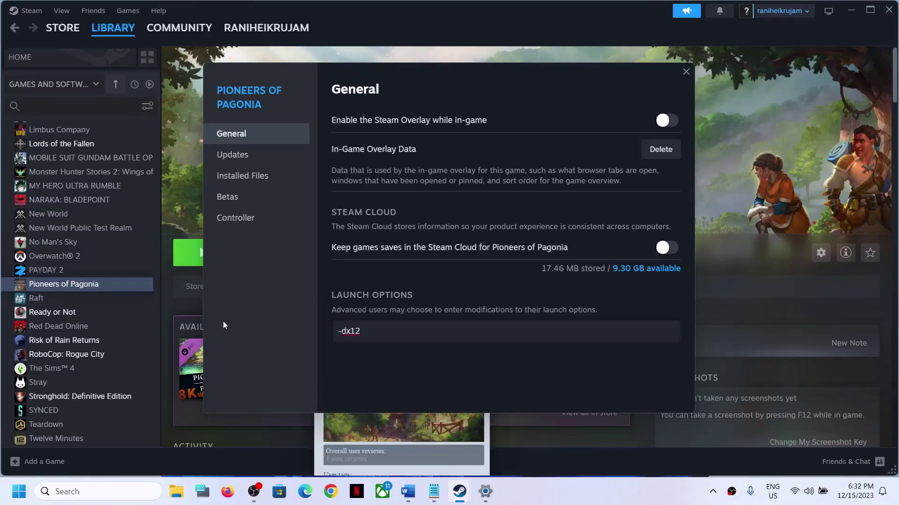
key("BackSpace")
type("1")
left_click(686, 71)
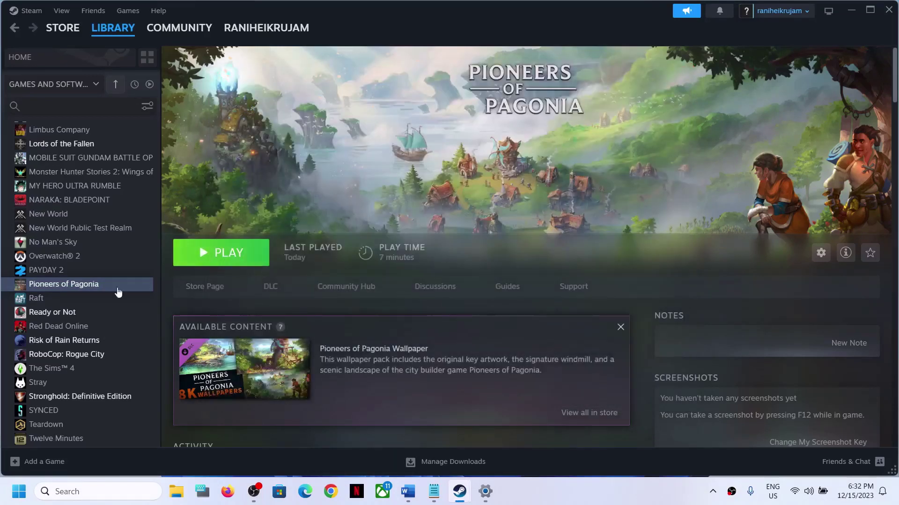
- Clear the launch options of Pioneers of Pagonia and close its properties
right_click(78, 285)
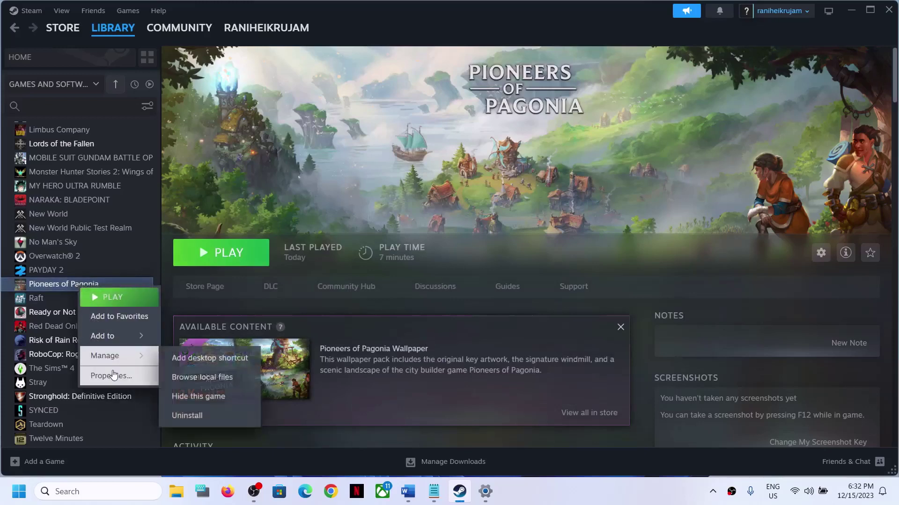
left_click(111, 374)
left_click(350, 332)
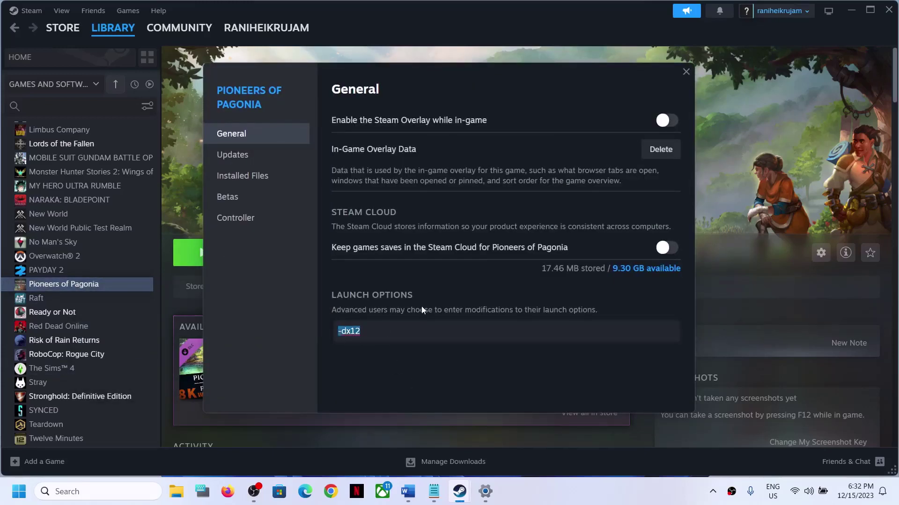
key("BackSpace")
left_click(686, 72)
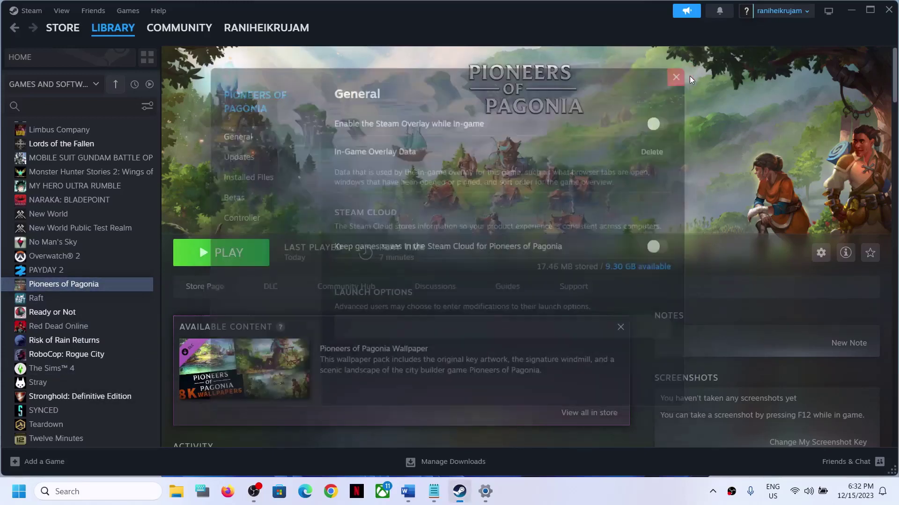
- Switch to the Word document, highlight the Step 6 text on allowing the game through antivirus and Windows Security, and minimize the document
left_click(408, 491)
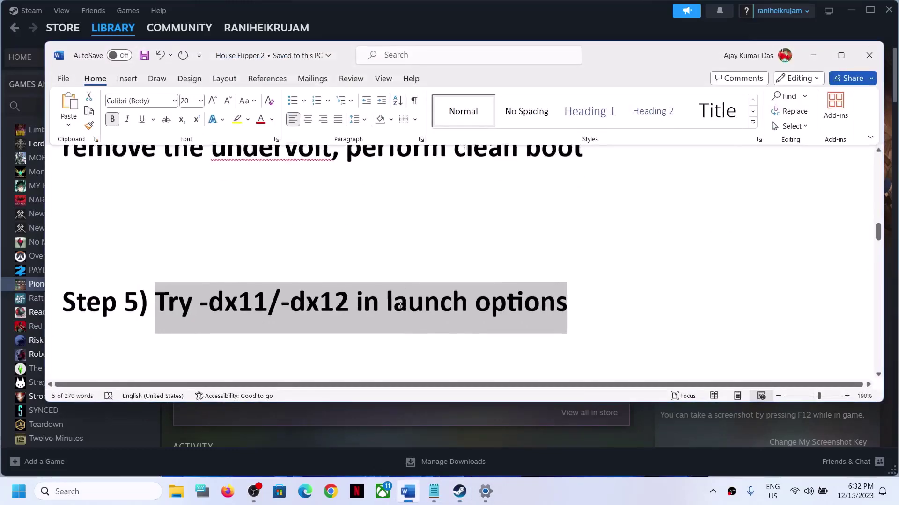
scroll(209, 257, "down", 4)
scroll(209, 257, "up", 1)
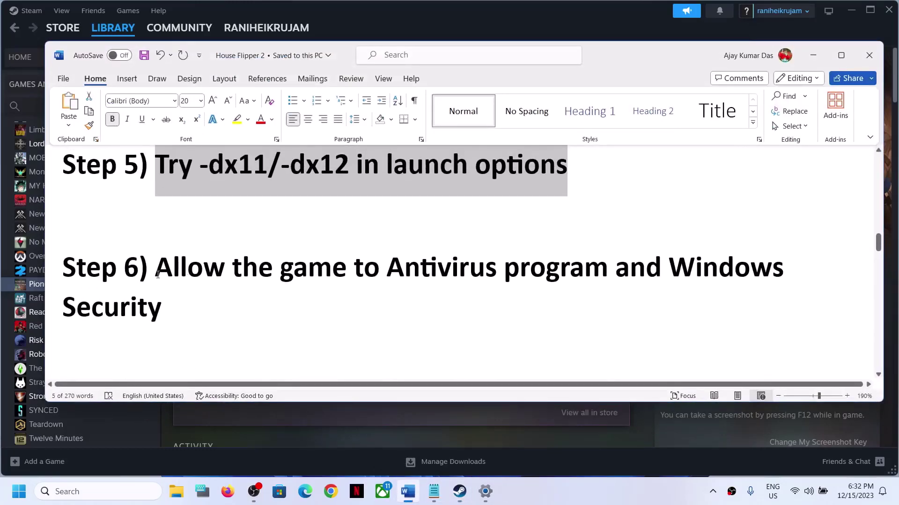
left_click_drag(209, 257, 597, 268)
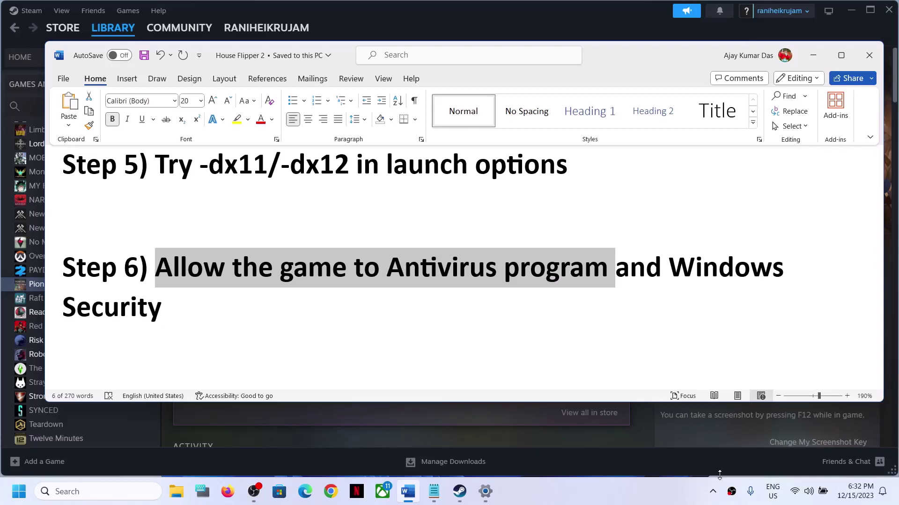
left_click(166, 307)
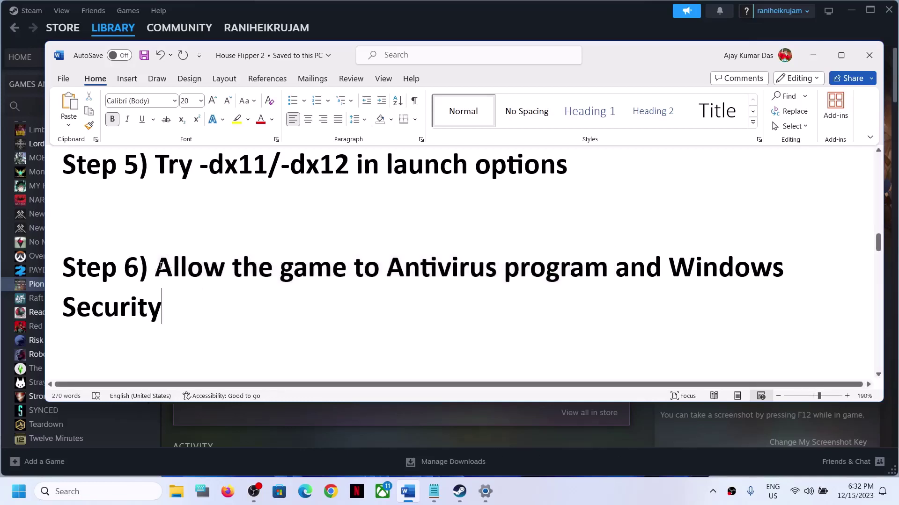
left_click_drag(157, 268, 756, 295)
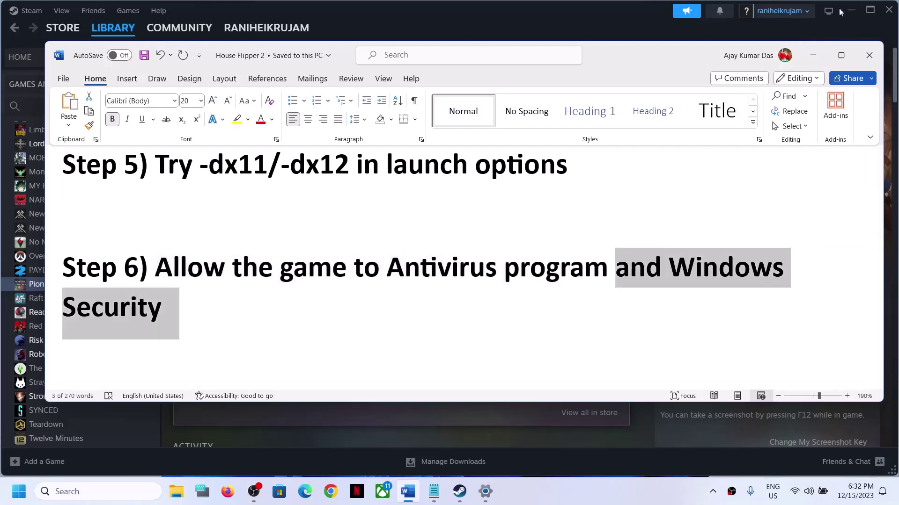
left_click(813, 55)
- Open Windows Settings and go through Privacy & security and Windows Security to Virus & threat protection
left_click(19, 491)
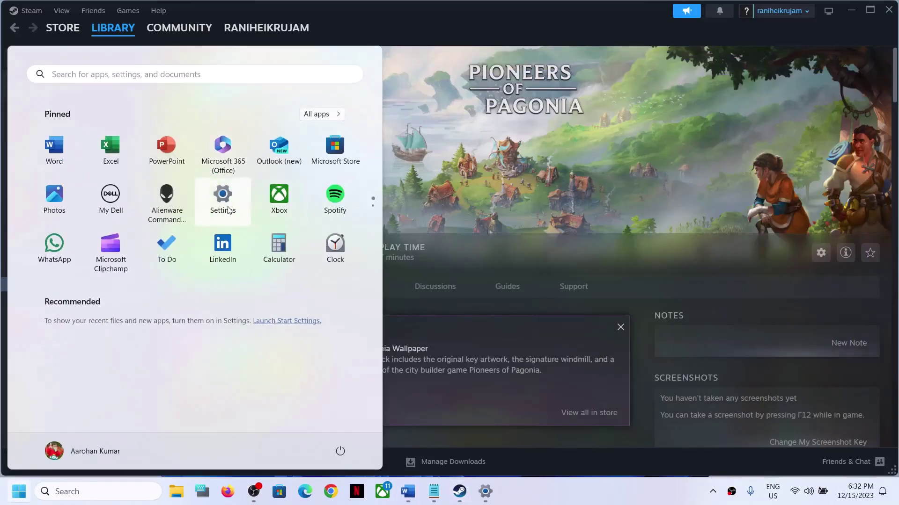
left_click(223, 207)
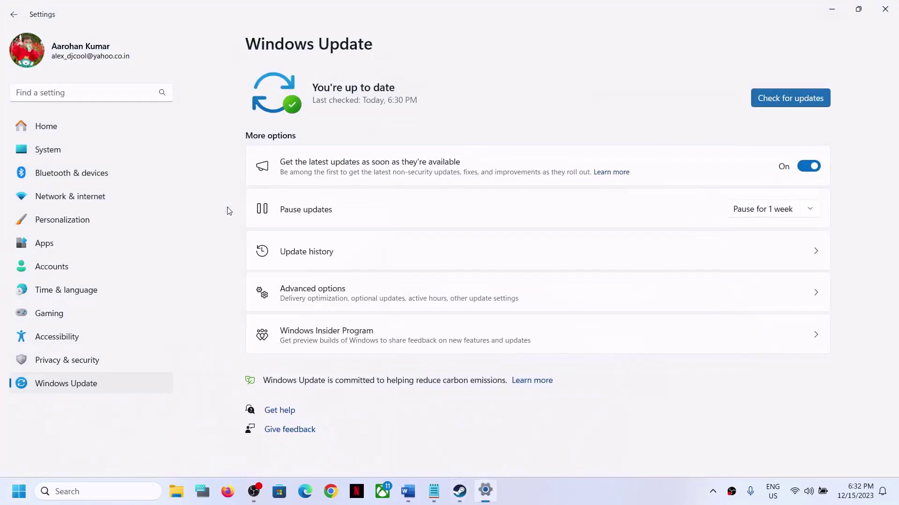
left_click(68, 364)
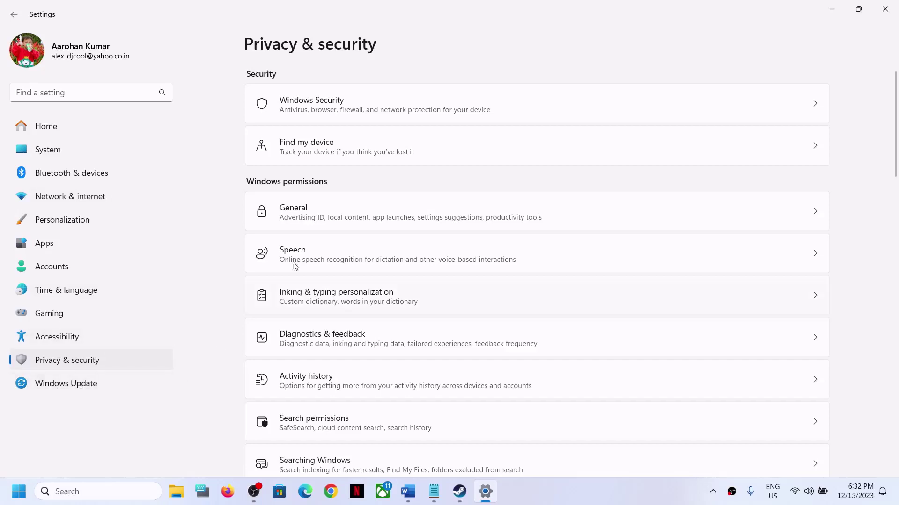
left_click(308, 111)
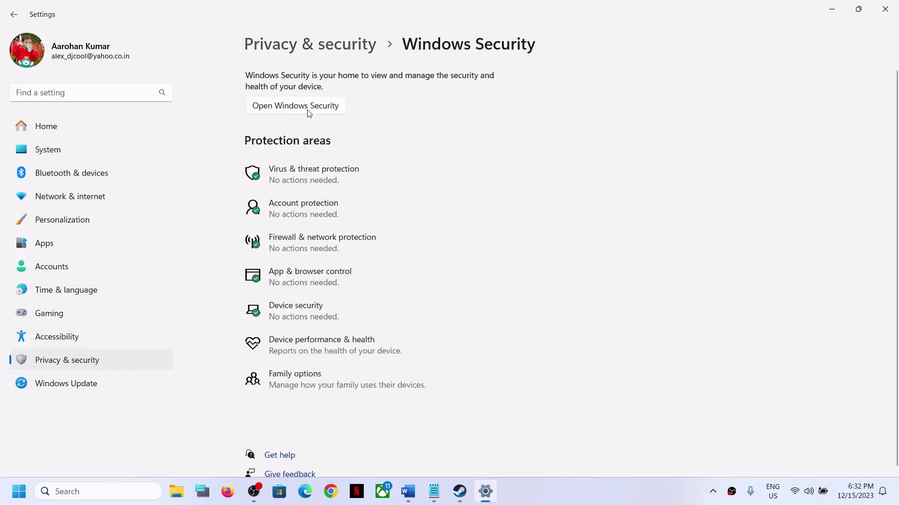
left_click(319, 184)
- Manage ransomware protection and show the apps allowed through Controlled folder access
scroll(370, 265, "down", 2)
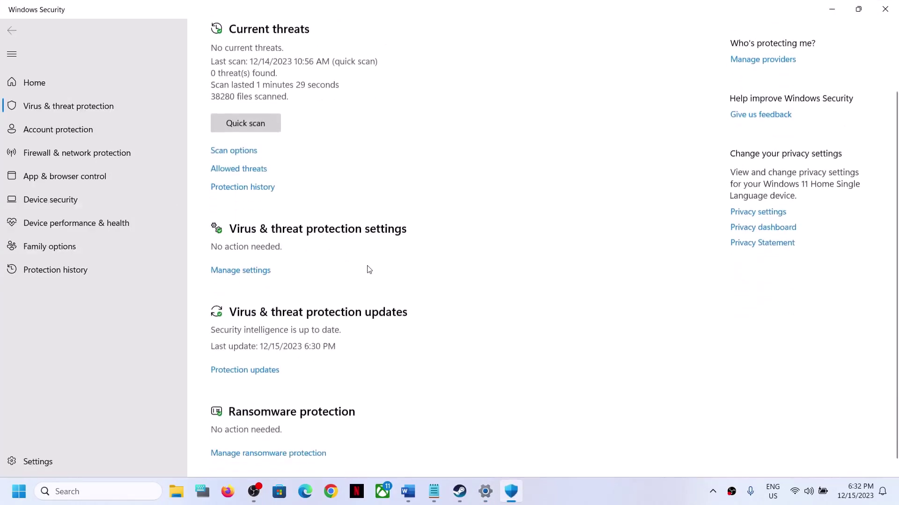
scroll(369, 270, "down", 1)
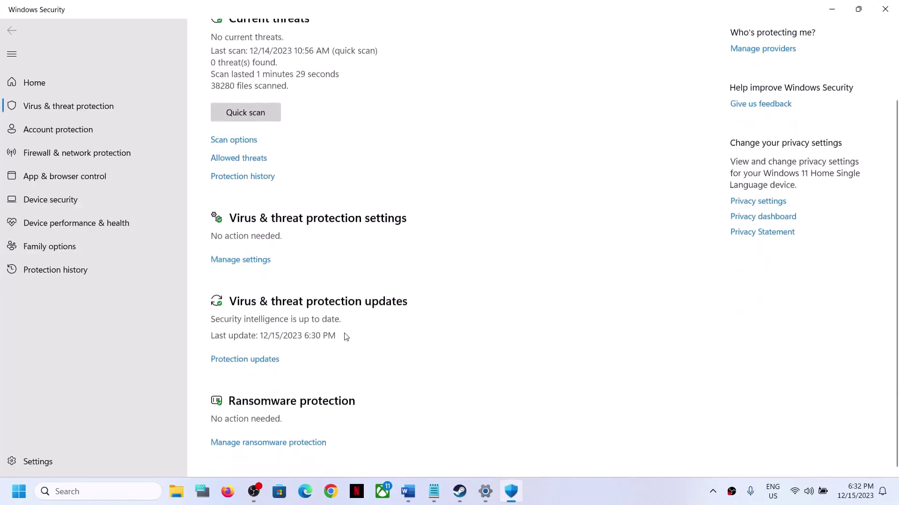
left_click(303, 451)
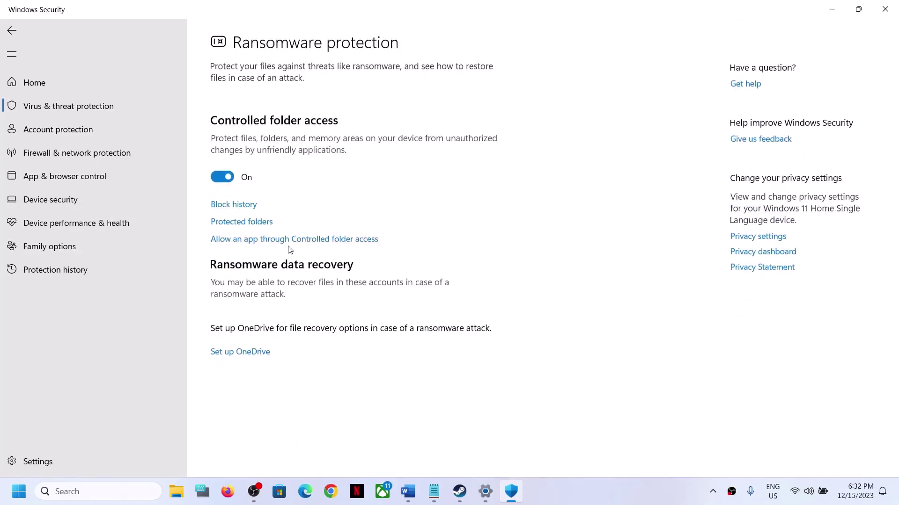
left_click(316, 240)
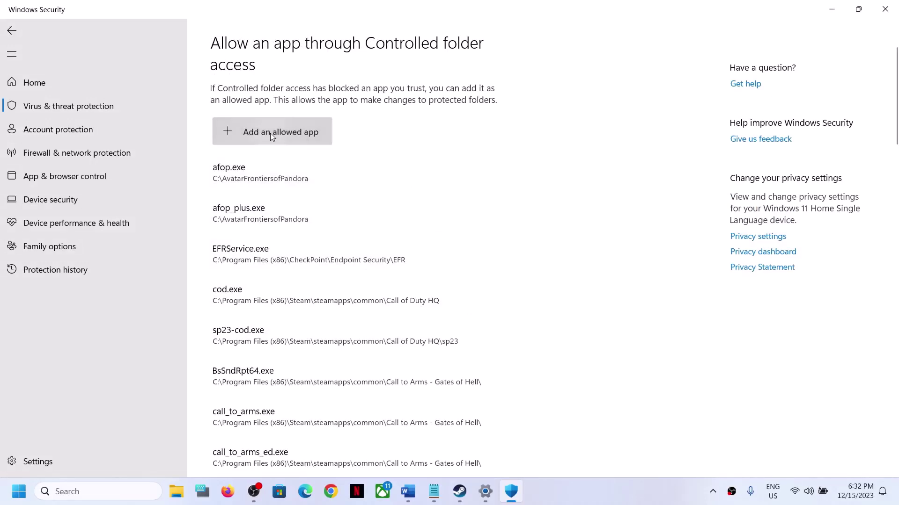
- Start adding an allowed app by browsing for its file, enlarge the file dialog and open the C: drive from This PC
left_click(271, 133)
left_click(268, 182)
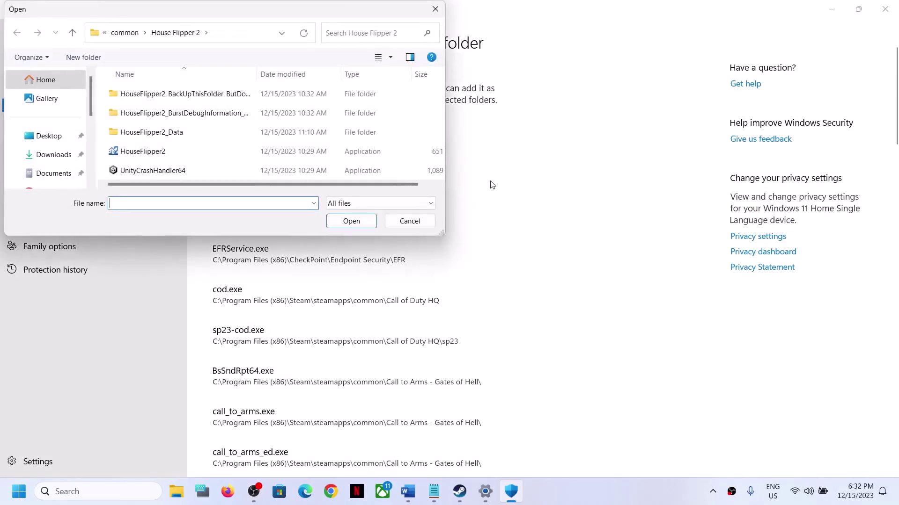
scroll(52, 140, "down", 3)
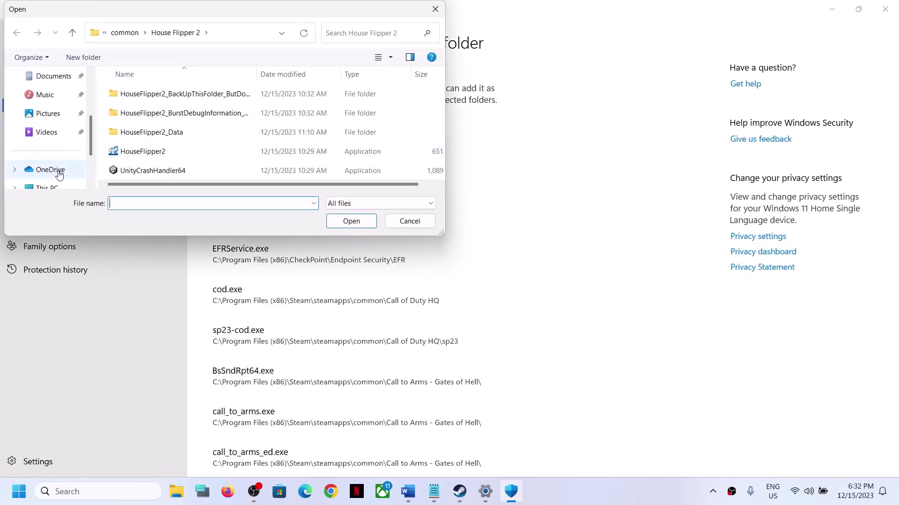
scroll(57, 164, "up", 3)
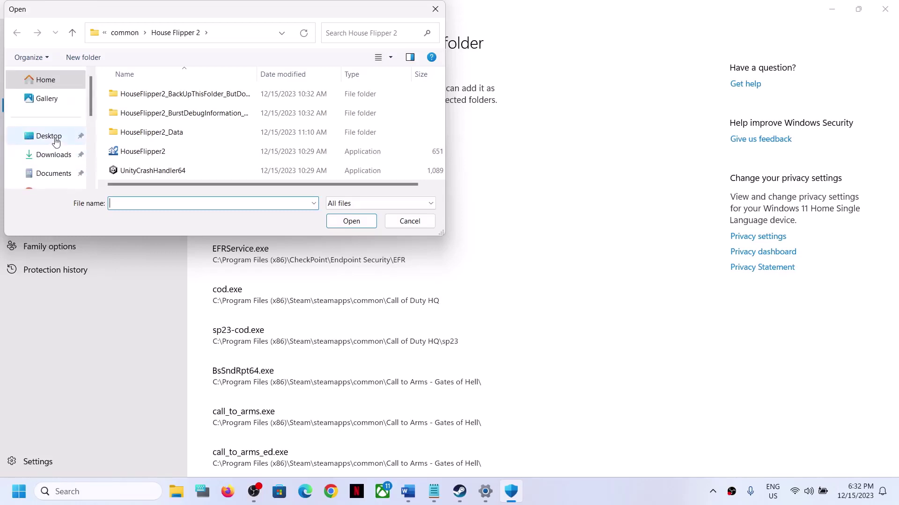
left_click_drag(273, 235, 294, 372)
left_click(14, 285)
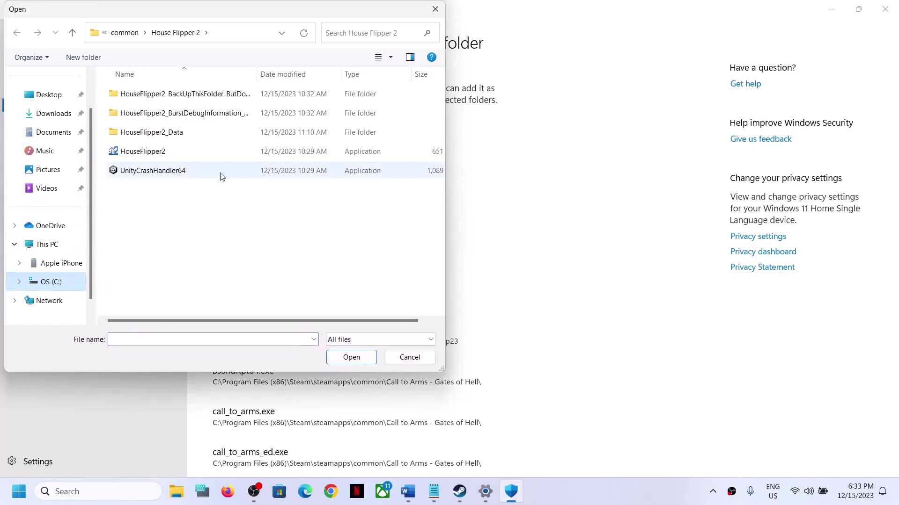
left_click(55, 276)
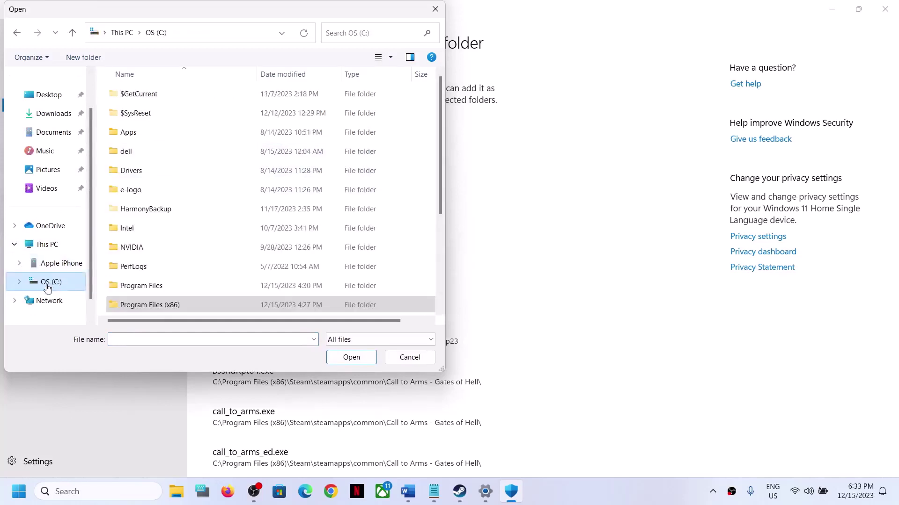
left_click(41, 252)
double_click(301, 114)
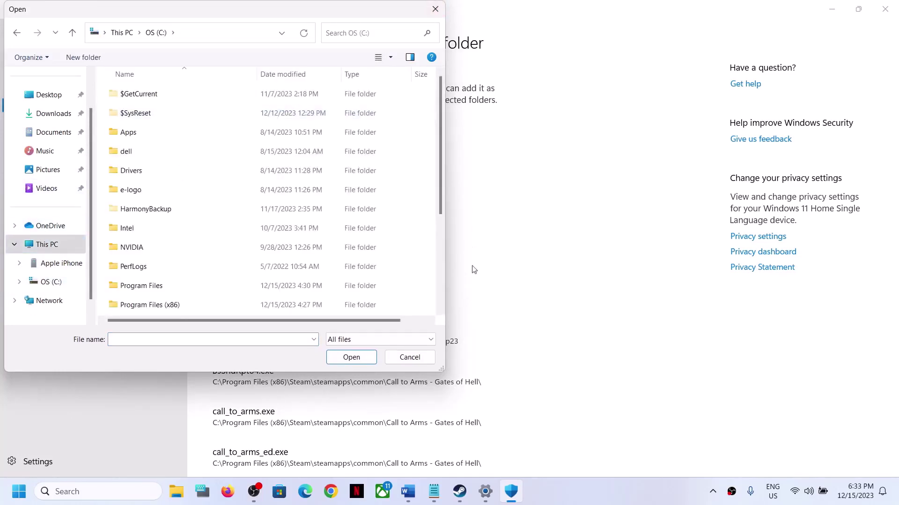
- Widen and reposition the file dialog and browse to Program Files (x86)\Steam\steamapps\common on the C: drive
left_click_drag(445, 290, 660, 286)
scroll(242, 252, "down", 1)
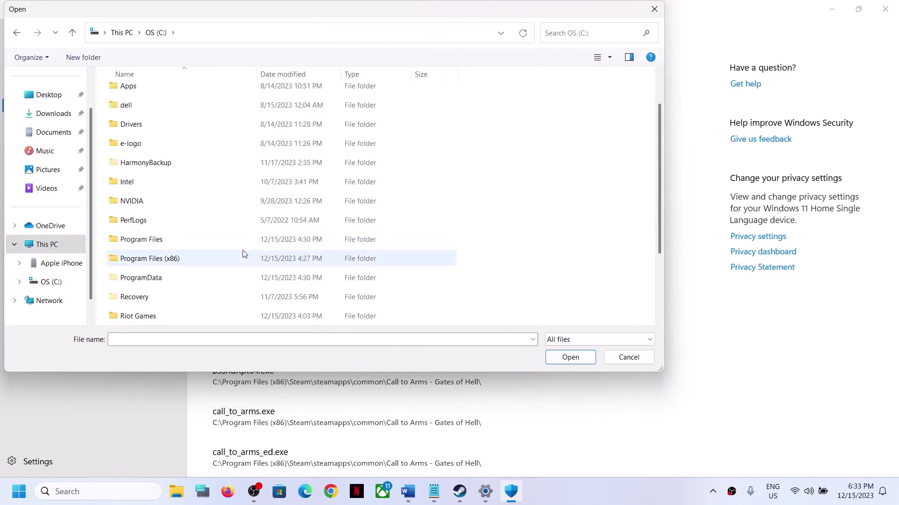
left_click(168, 259)
left_click_drag(306, 13, 414, 21)
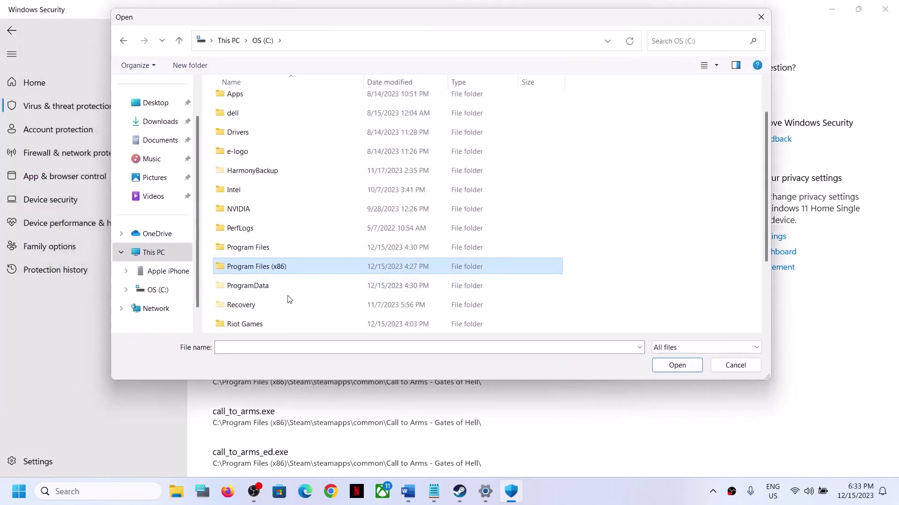
double_click(260, 267)
scroll(281, 263, "down", 3)
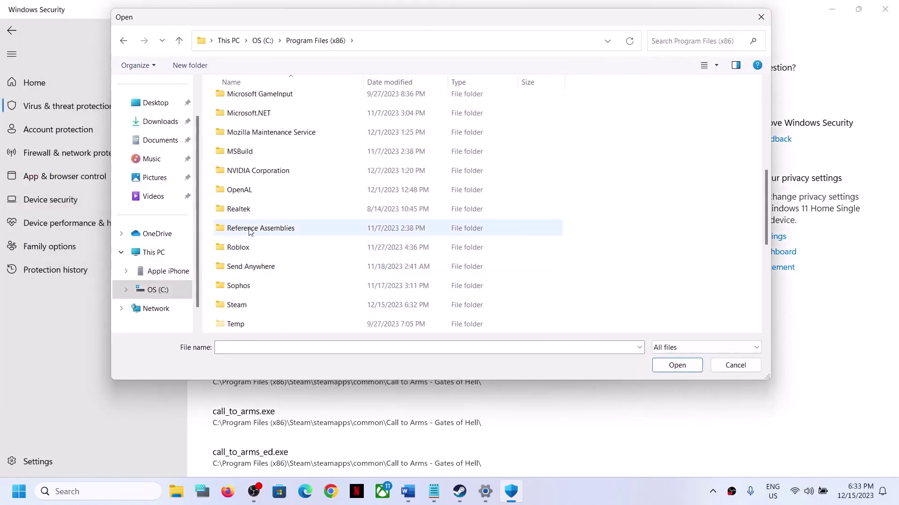
scroll(248, 270, "down", 1)
double_click(276, 250)
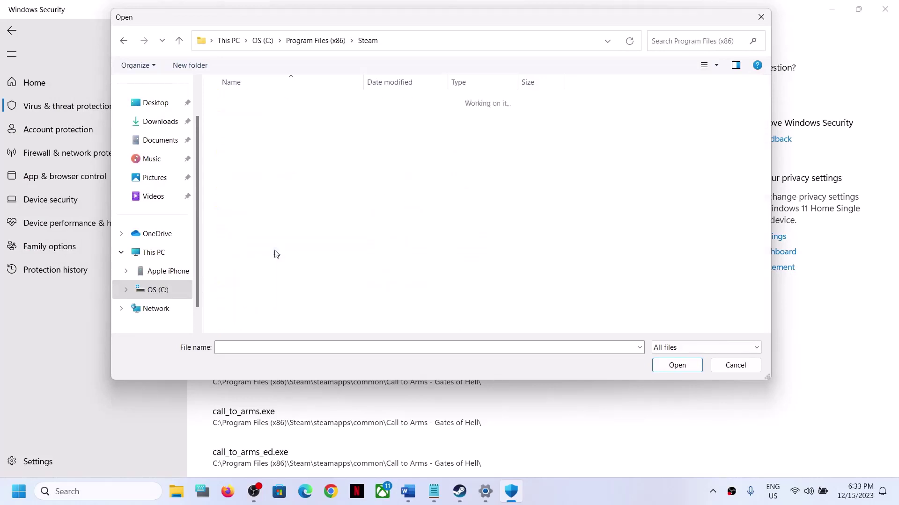
scroll(271, 265, "down", 1)
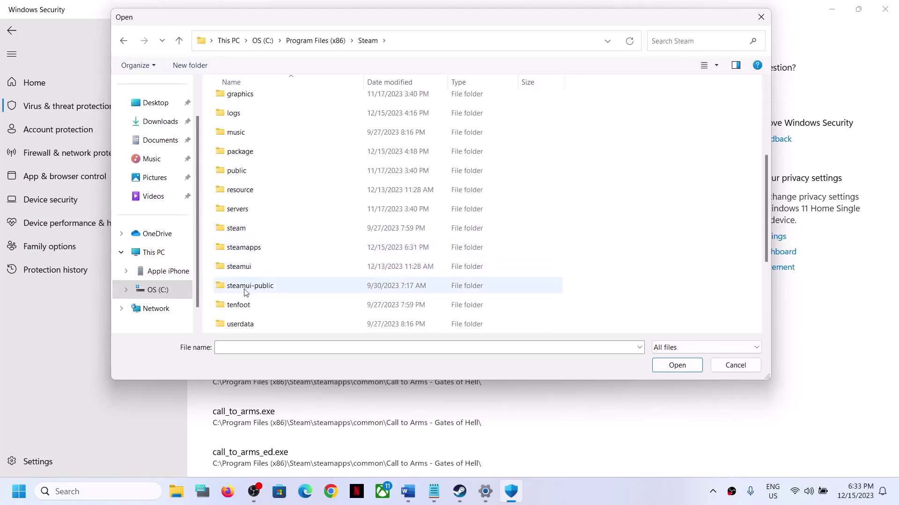
double_click(261, 250)
double_click(248, 101)
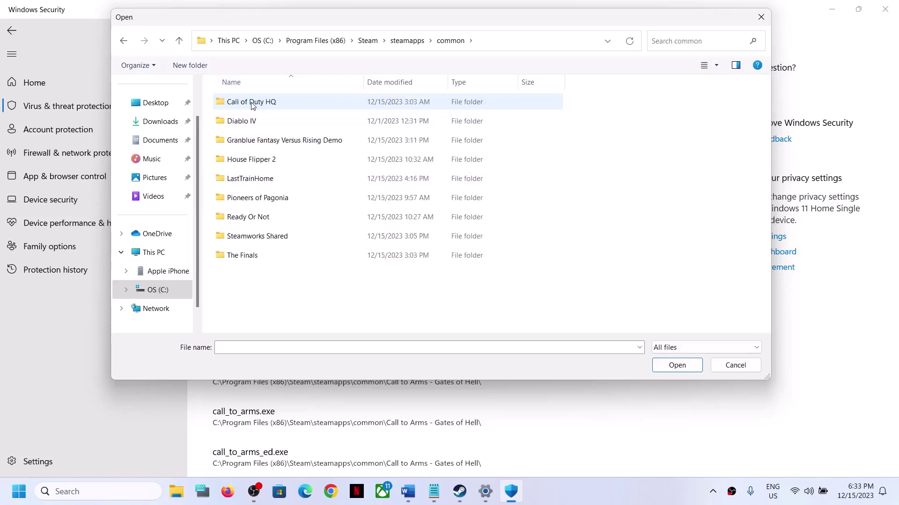
- Add the Pioneers of Pagonia application from its game folder as an allowed app for Controlled folder access
left_click(252, 199)
double_click(239, 205)
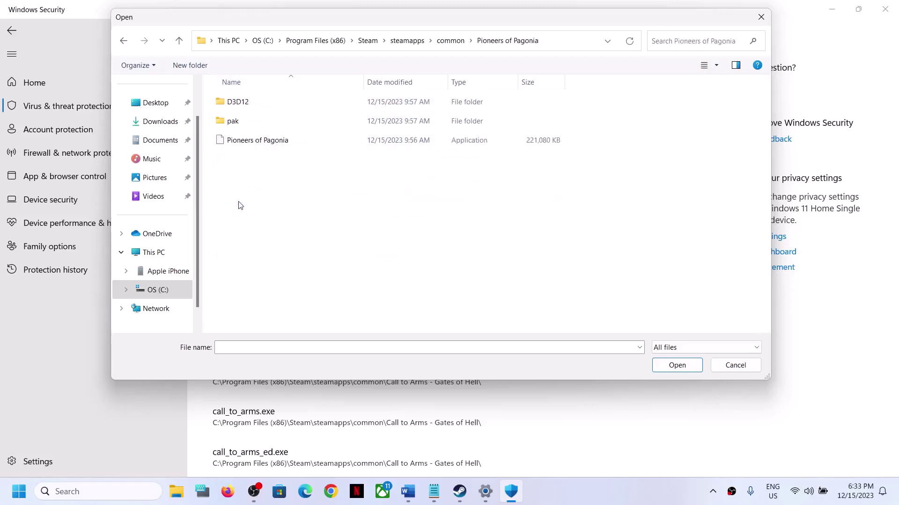
left_click(237, 139)
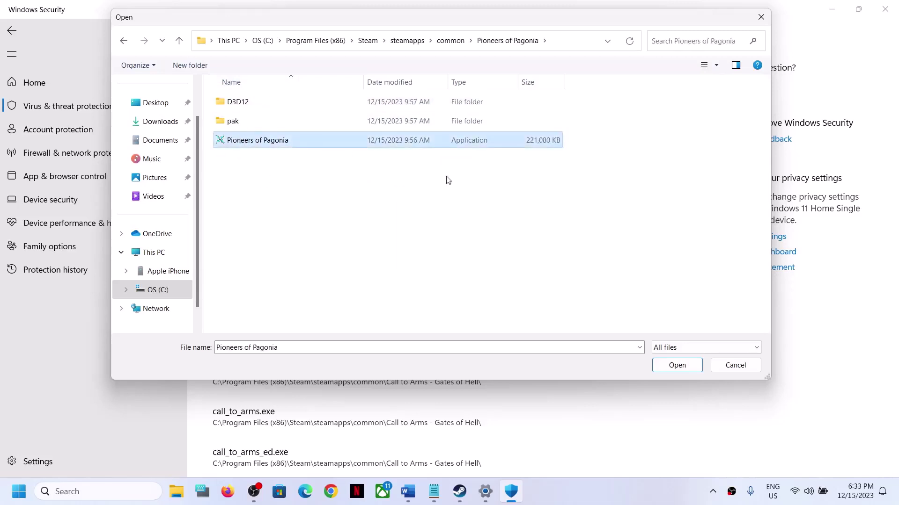
left_click(674, 366)
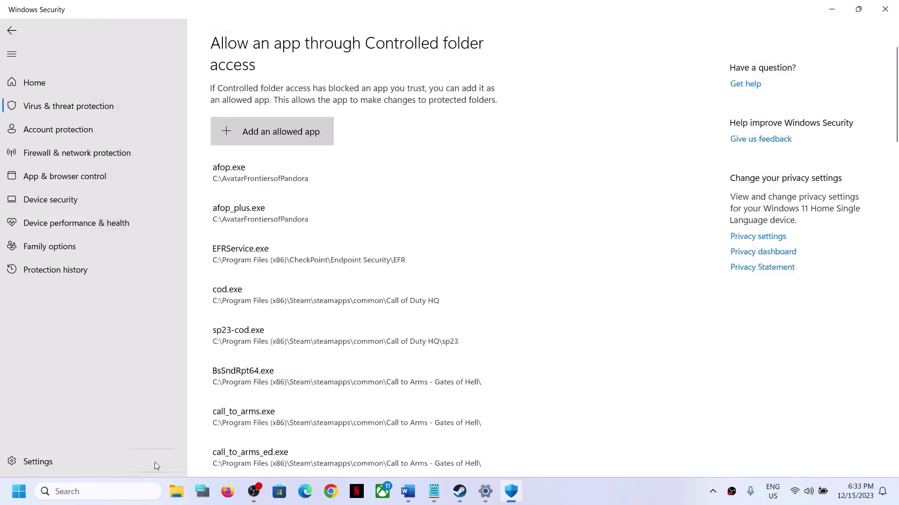
- Find and open Control Panel, and go through System and Security and Windows Defender Firewall to the allowed apps list
left_click(121, 498)
type("co")
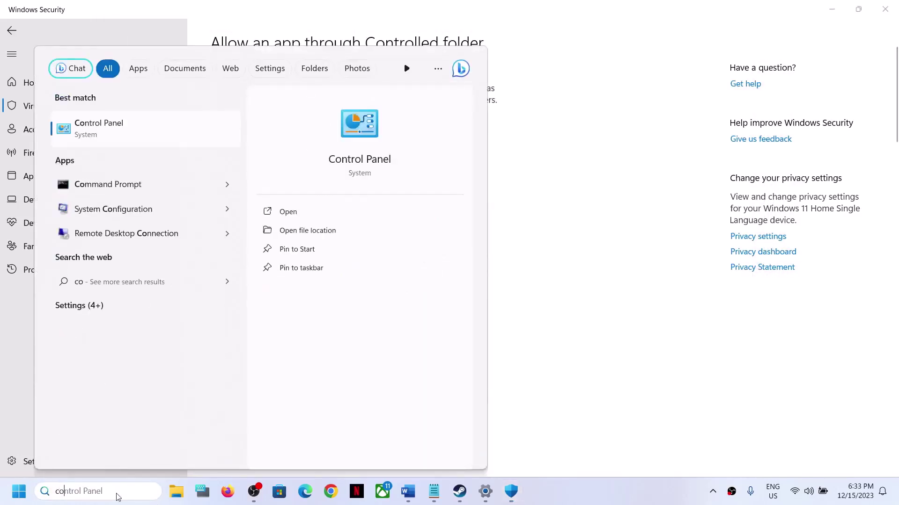
type("ntrol")
left_click(106, 133)
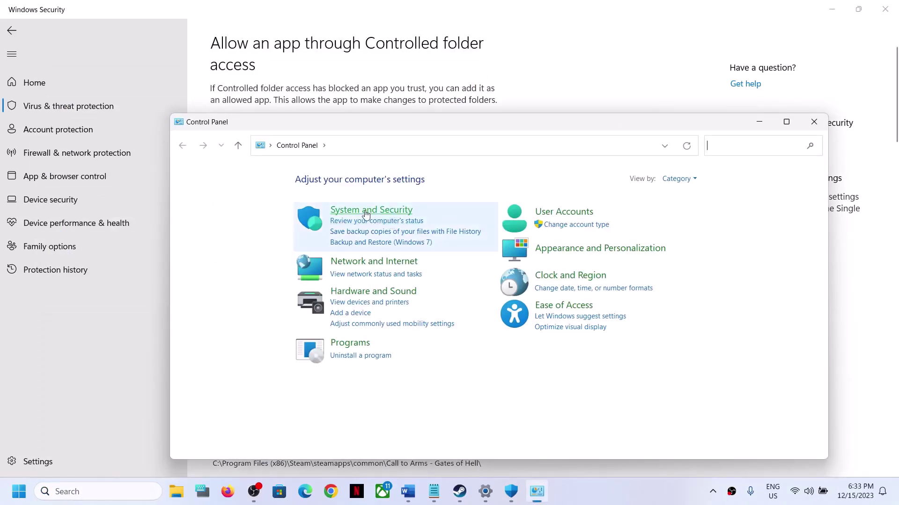
left_click(366, 214)
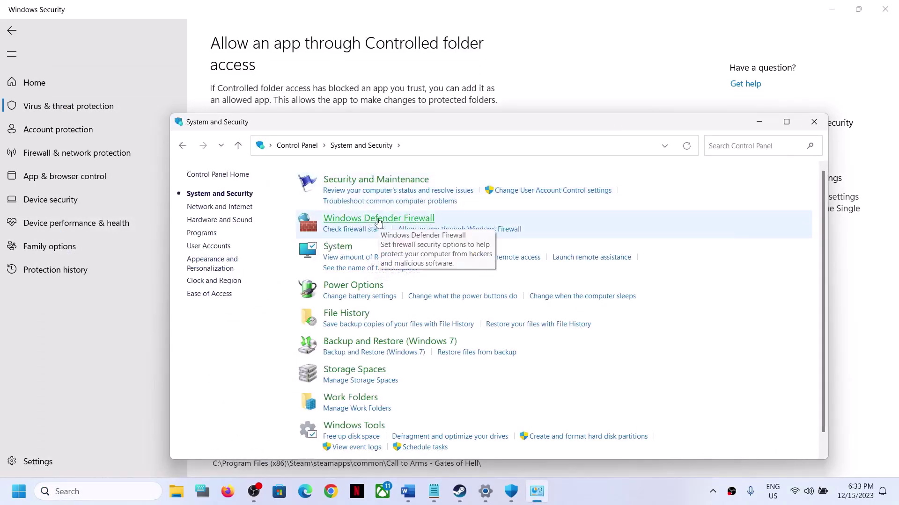
left_click(379, 222)
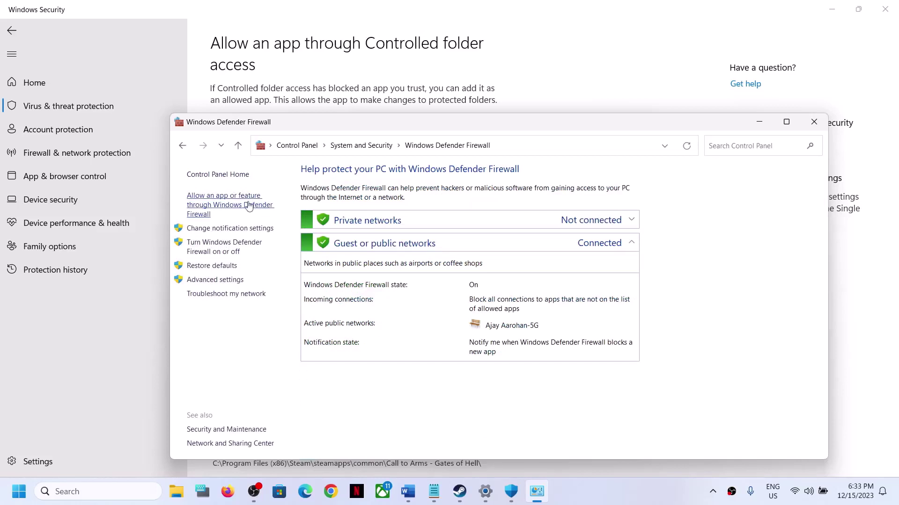
left_click(240, 206)
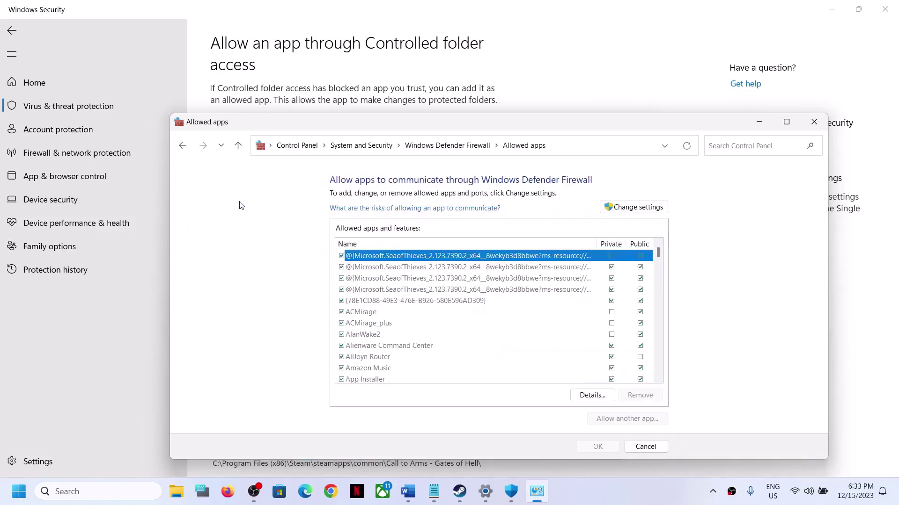
- Unlock the firewall's allowed apps settings and start allowing another app by browsing for its file
left_click(644, 208)
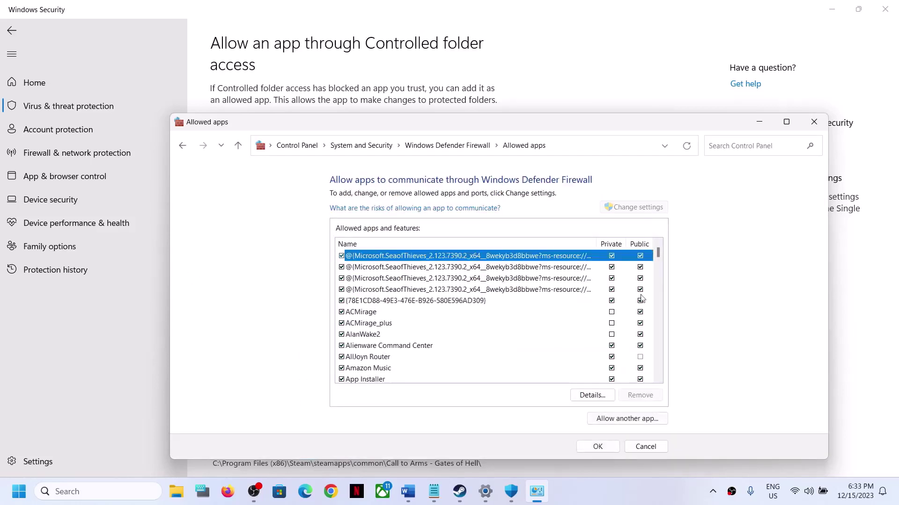
left_click(617, 420)
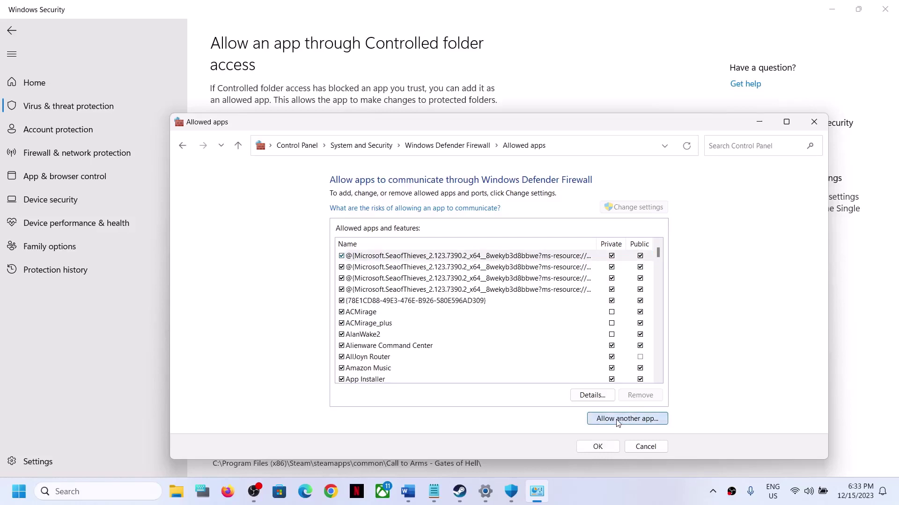
left_click(578, 351)
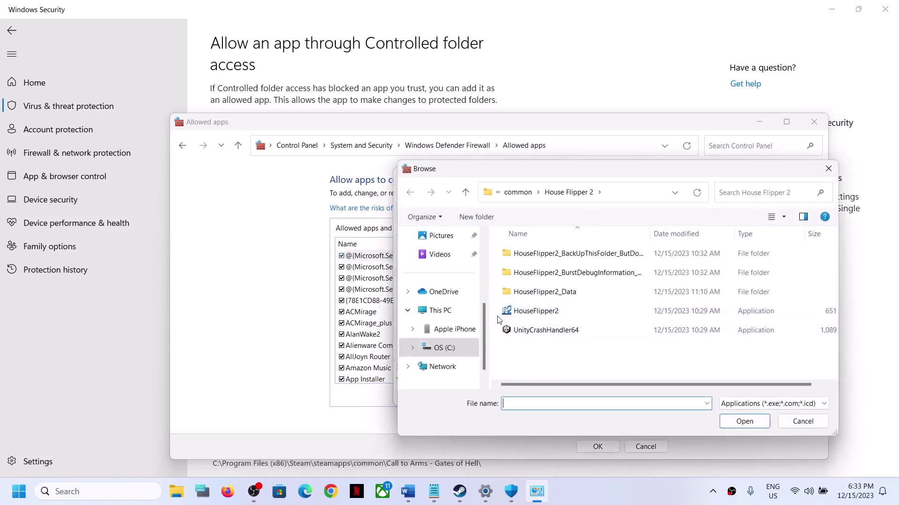
- Browse to the C:\Program Files (x86)\Steam\steamapps\common\Pioneers of Pagonia folder in the app selection dialog
left_click(456, 347)
scroll(585, 315, "down", 1)
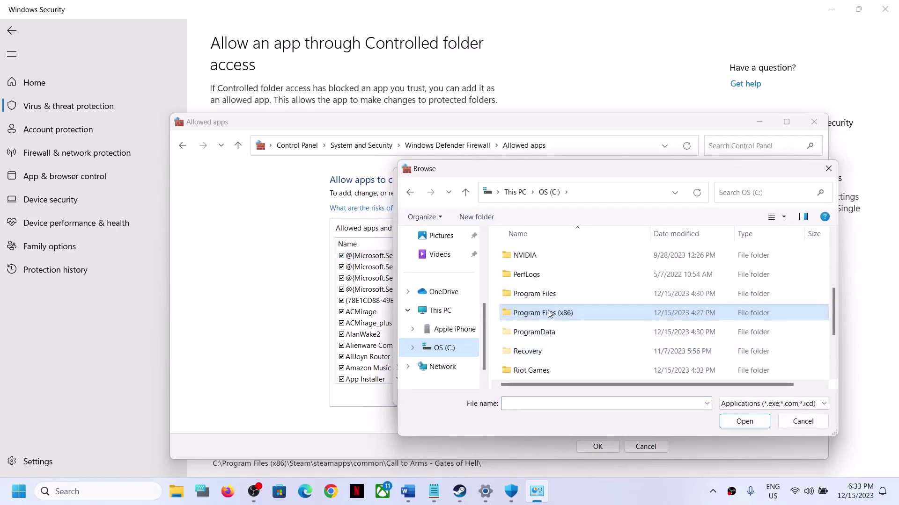
double_click(542, 313)
scroll(554, 323, "down", 3)
scroll(557, 331, "down", 3)
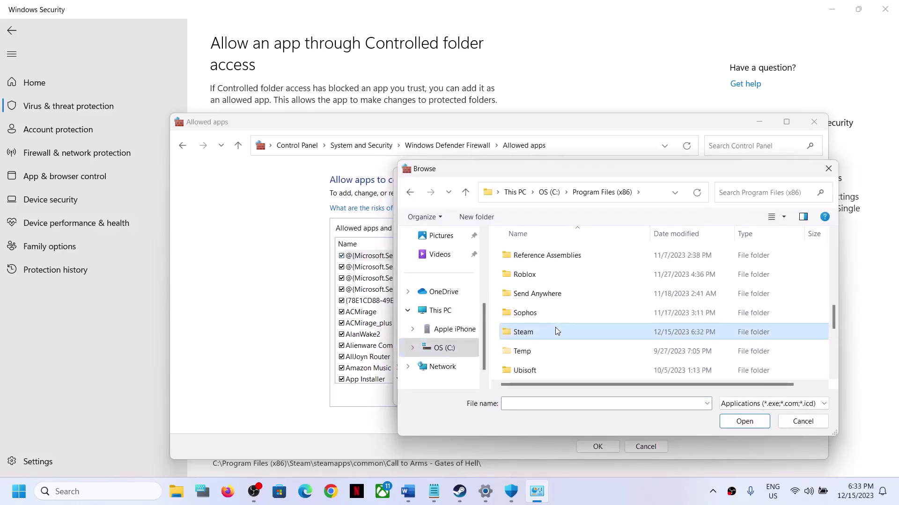
double_click(555, 330)
scroll(559, 318, "down", 3)
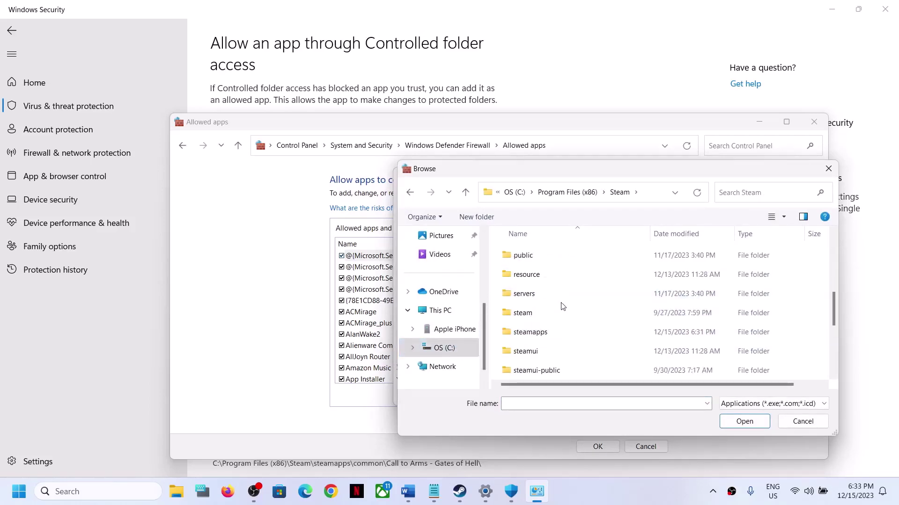
double_click(542, 332)
double_click(542, 255)
double_click(565, 350)
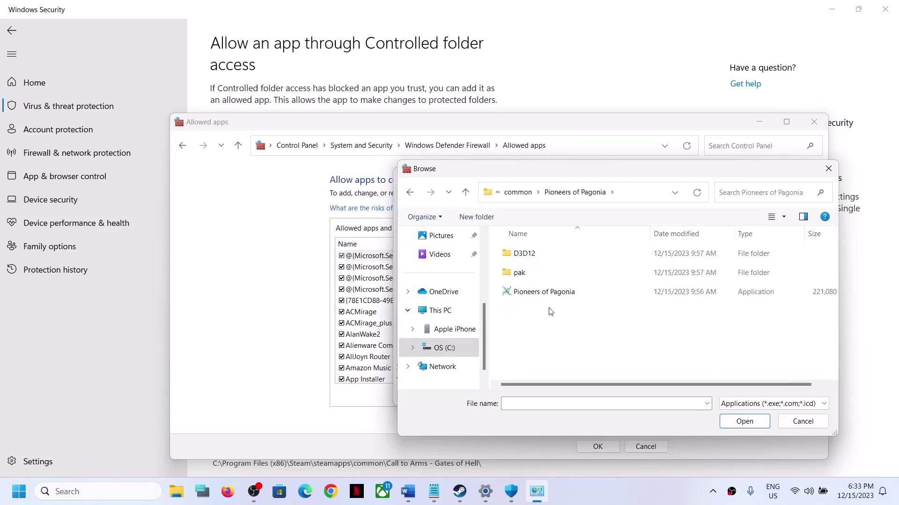
- Try to add the Pioneers of Pagonia application to the firewall's allowed apps, and close the Allowed apps window
left_click(522, 293)
left_click(737, 423)
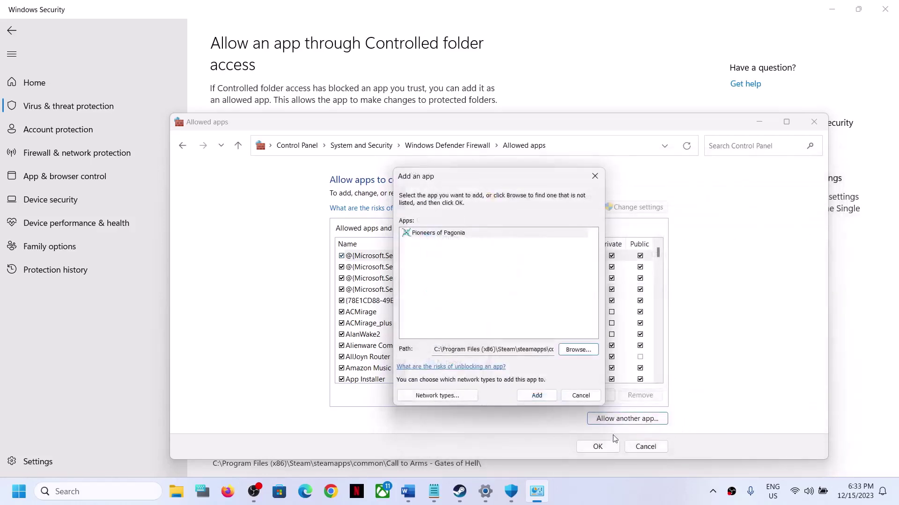
left_click(536, 395)
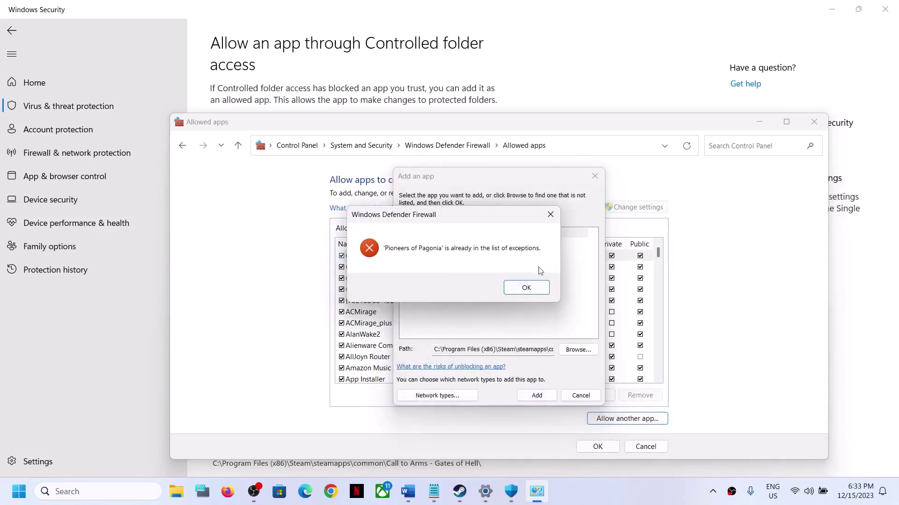
left_click(526, 288)
left_click(580, 396)
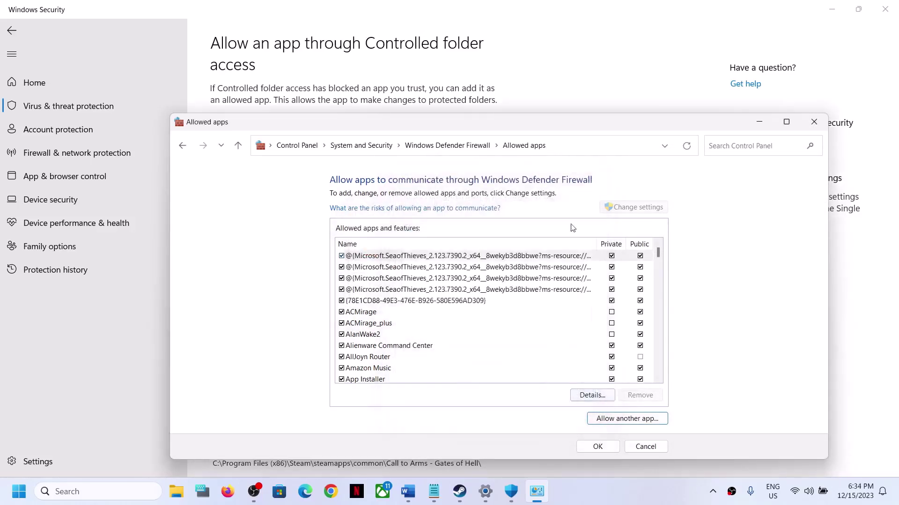
left_click(814, 122)
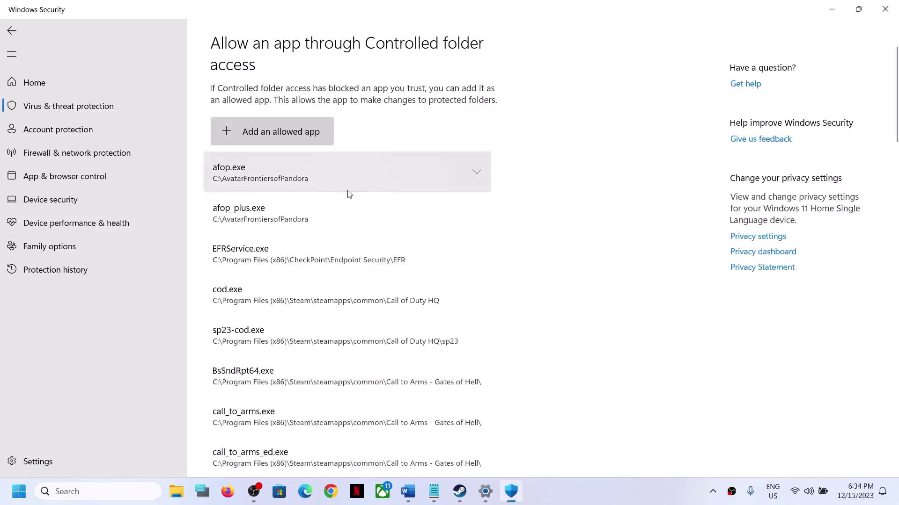
- Close Windows Security and Settings, highlight the Step 7 text on verifying the game files in the Word document, and minimize it
left_click(885, 9)
left_click(878, 17)
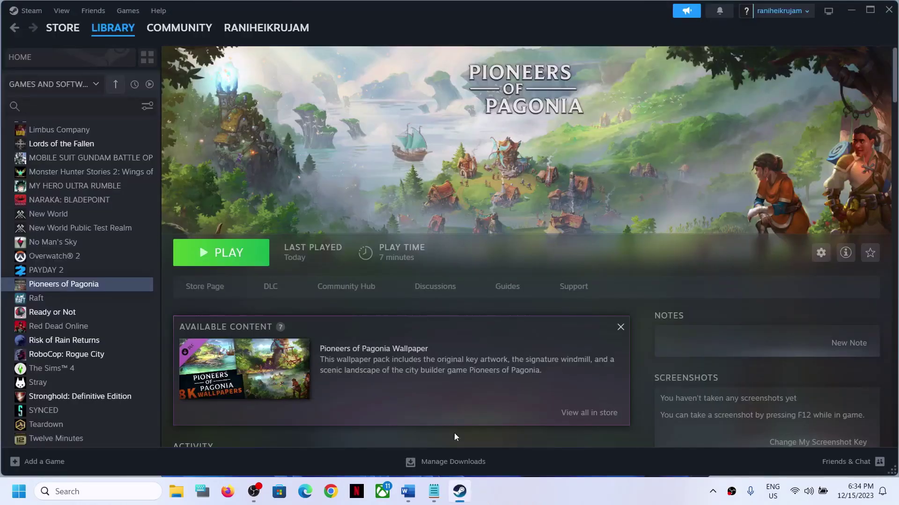
left_click(408, 491)
scroll(342, 294, "down", 3)
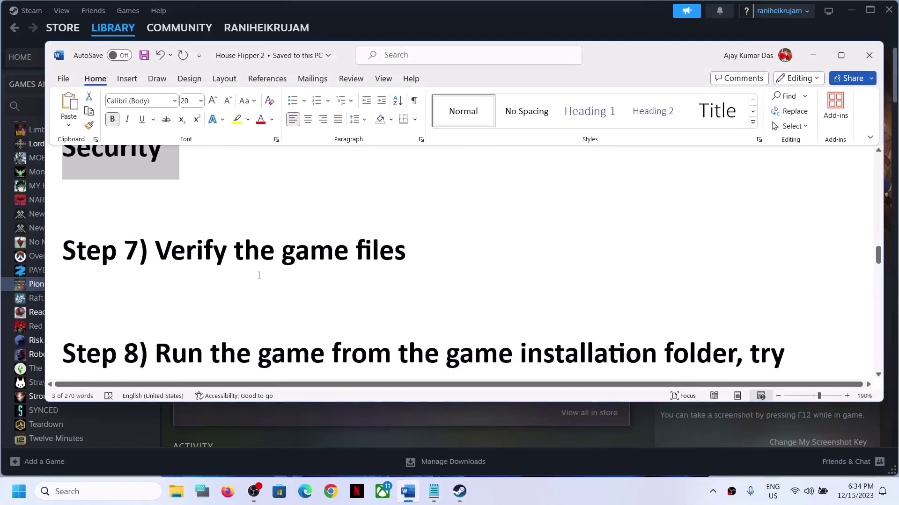
scroll(257, 275, "up", 2)
left_click_drag(156, 304, 372, 304)
left_click(810, 55)
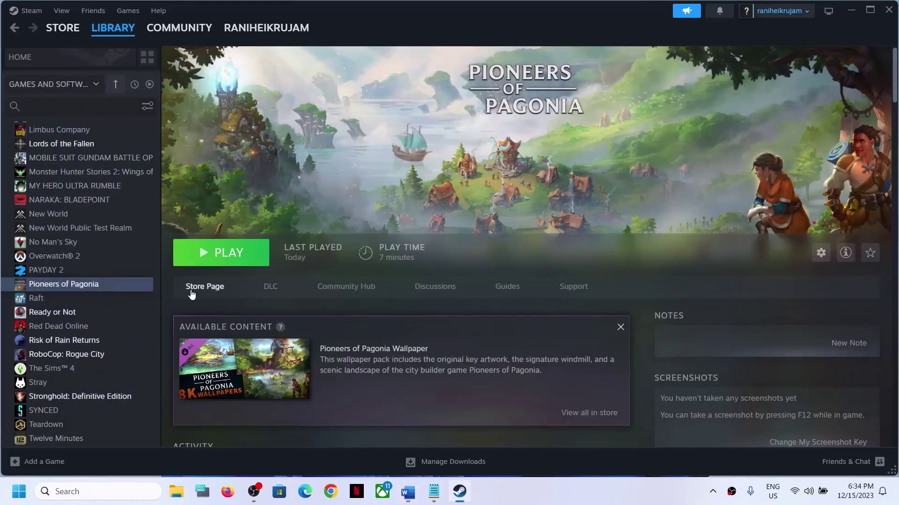
- Show the option to verify game file integrity in the Steam properties of Pioneers of Pagonia, and close the properties
right_click(132, 286)
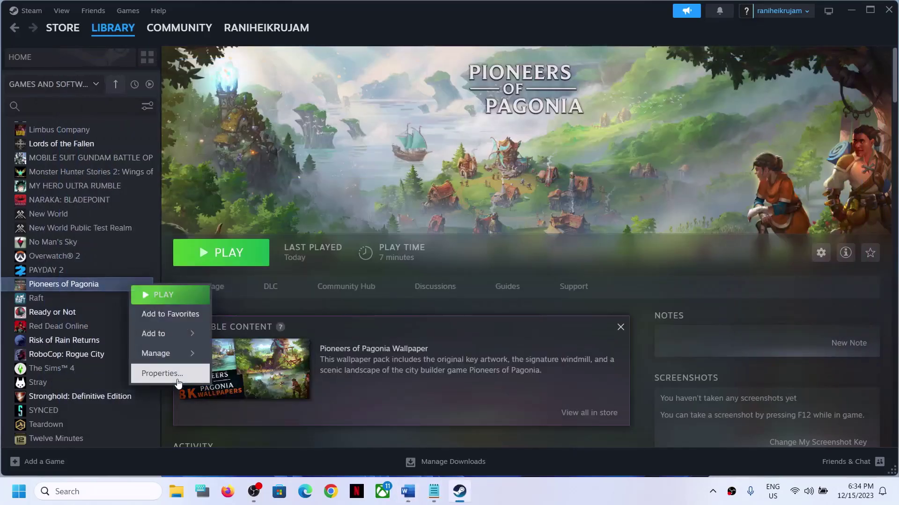
left_click(177, 381)
left_click(243, 176)
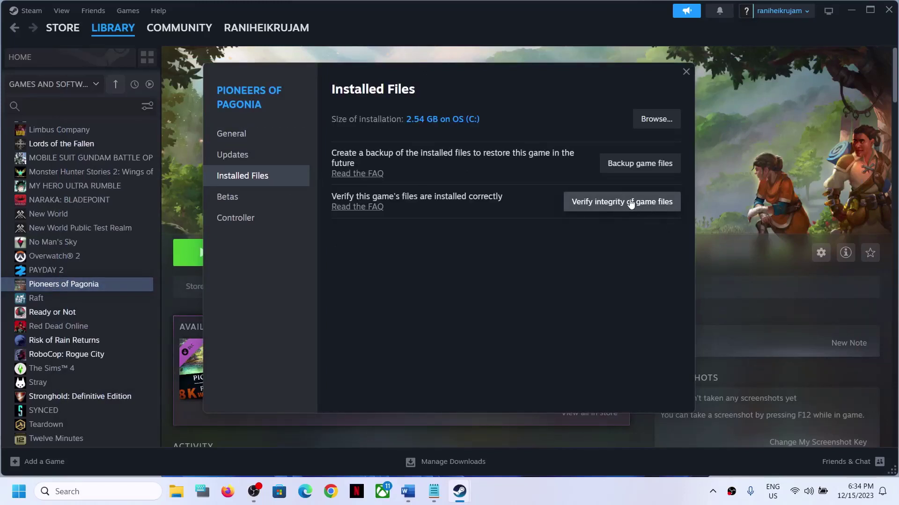
left_click(686, 72)
- Switch to the Word document, highlight the Step 8 text "Run the game from the game installation folder", and minimize the document
left_click(422, 492)
scroll(418, 325, "down", 5)
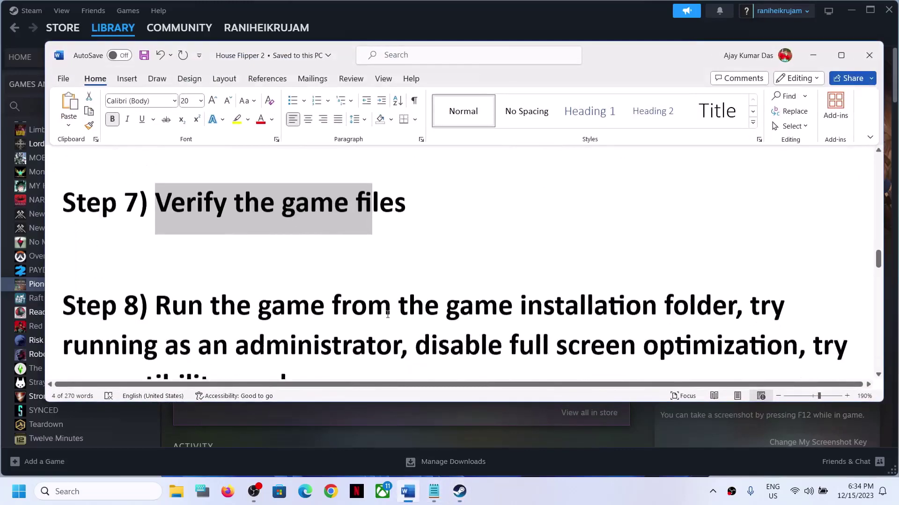
left_click_drag(189, 251, 737, 248)
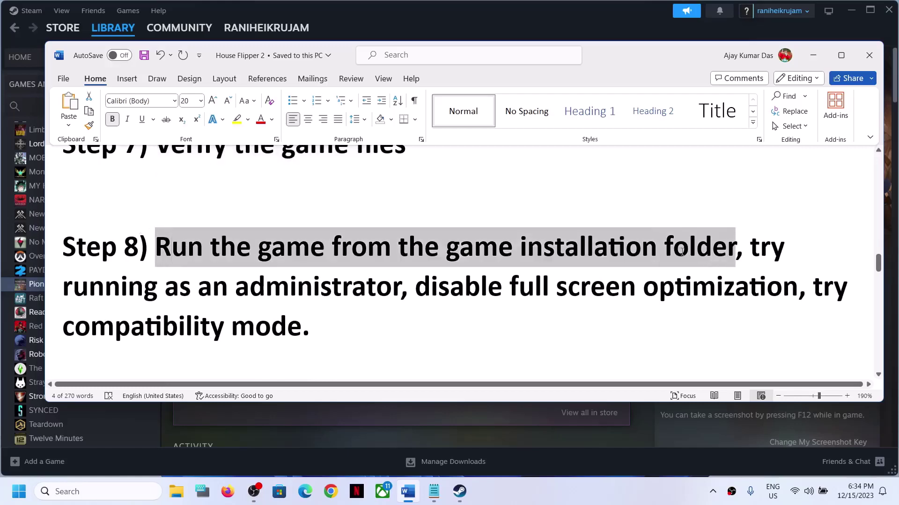
left_click(813, 55)
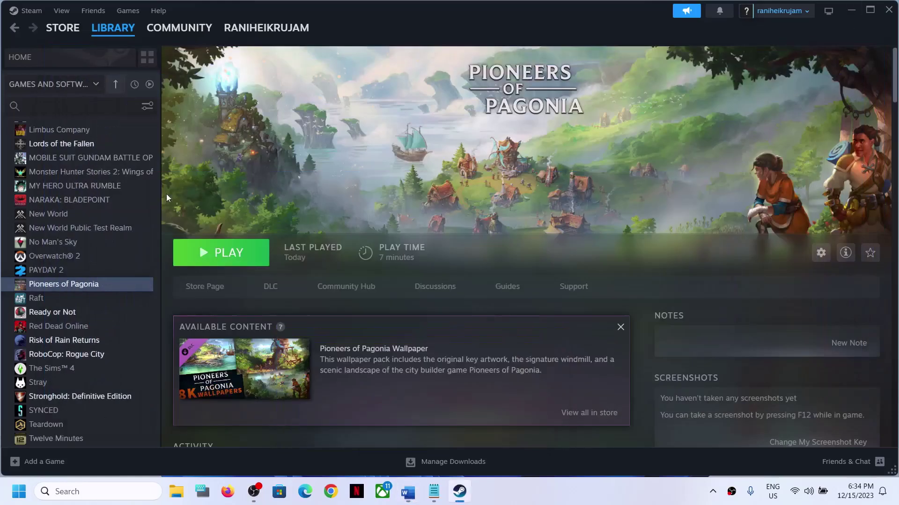
- Browse the local files of Pioneers of Pagonia from the Steam library to open its installation folder
right_click(76, 284)
mouse_move(115, 353)
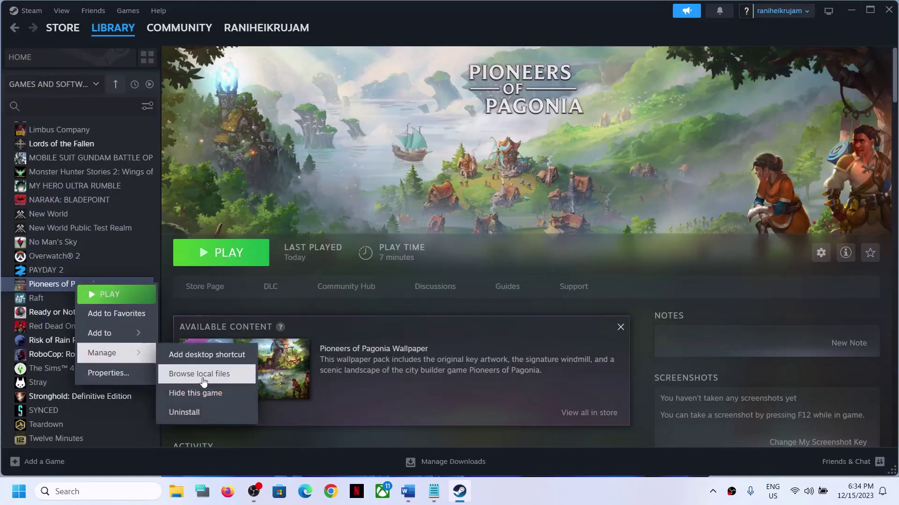
left_click(204, 374)
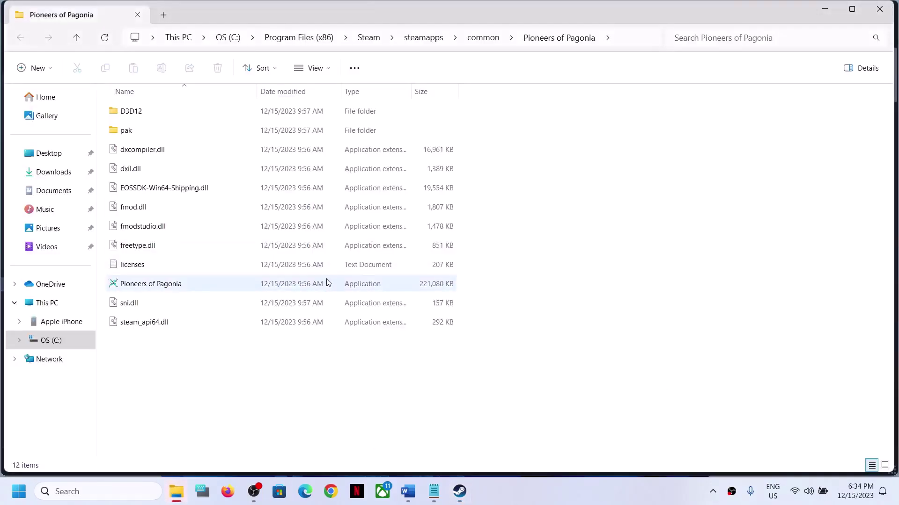
- Set the Pioneers of Pagonia application to run as an administrator in its compatibility properties, and apply the change
left_click(119, 290)
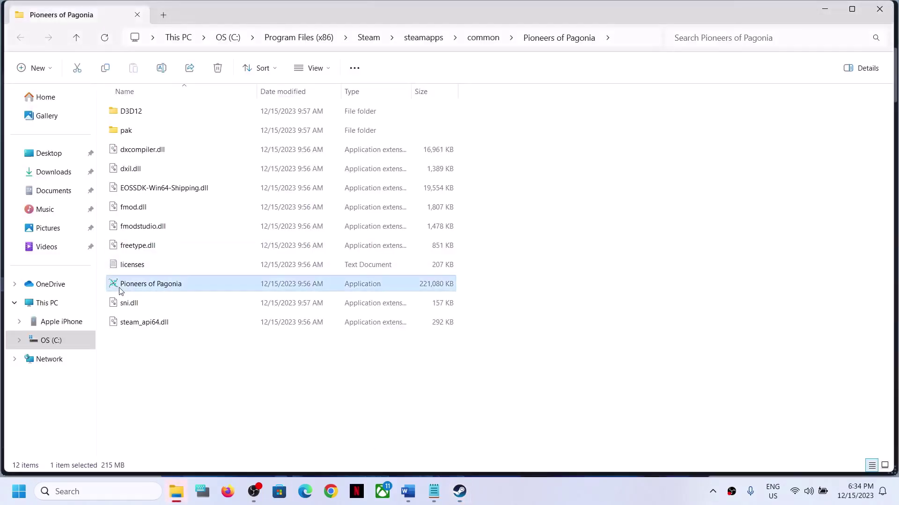
right_click(155, 288)
left_click(209, 253)
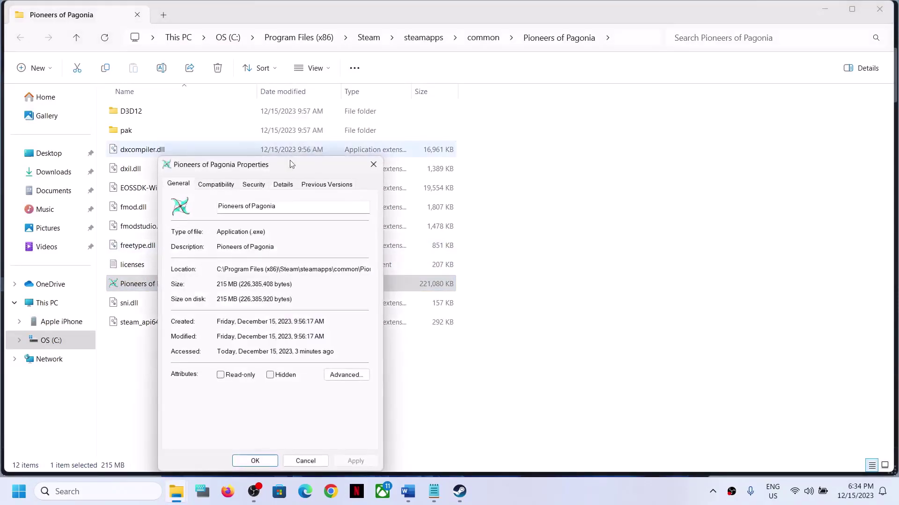
left_click(348, 136)
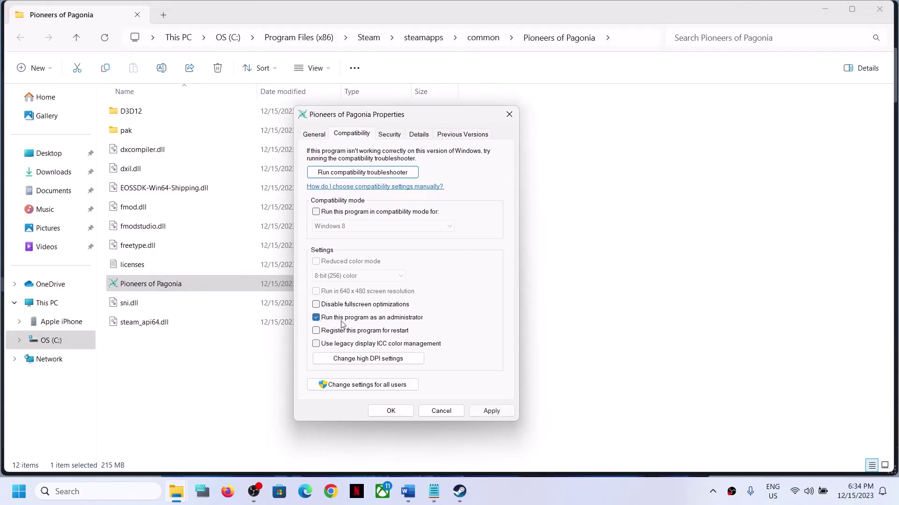
left_click(491, 411)
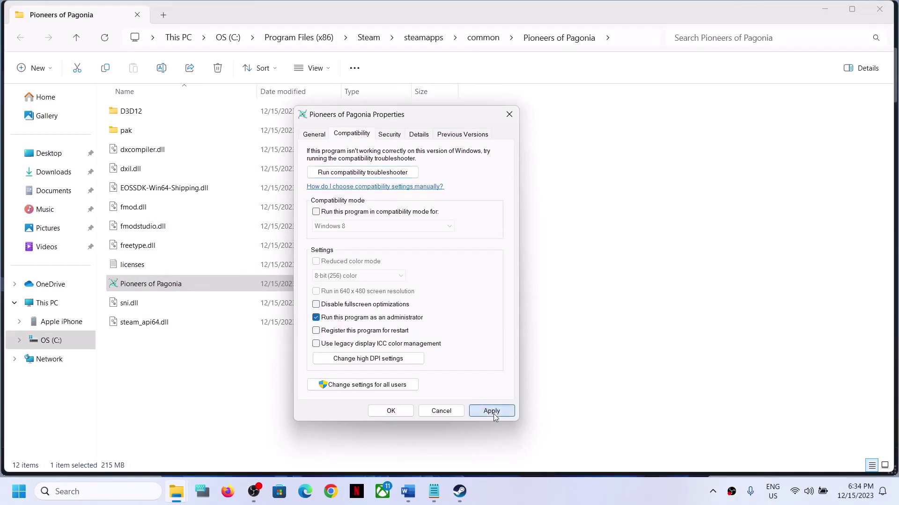
left_click(391, 411)
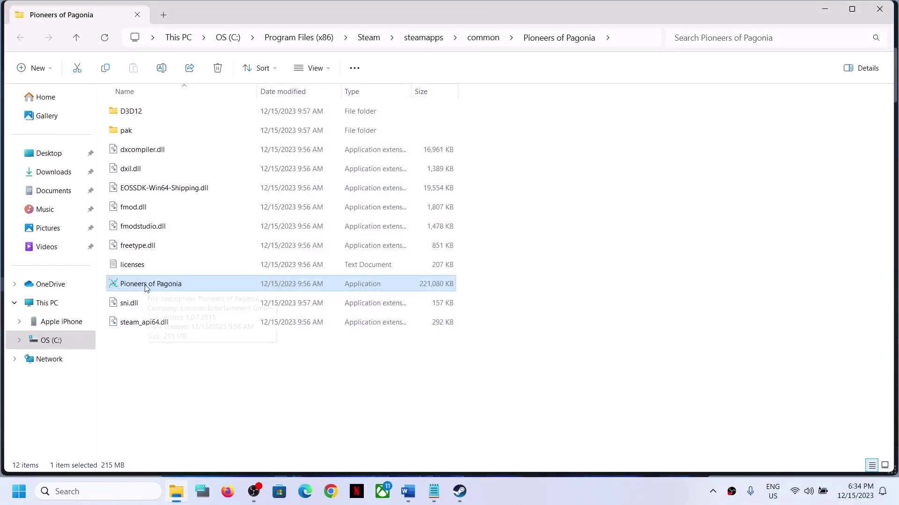
- Enable compatibility mode for Windows 8 and disable fullscreen optimizations in the Pioneers of Pagonia application's properties, and apply
left_click(459, 492)
left_click(176, 492)
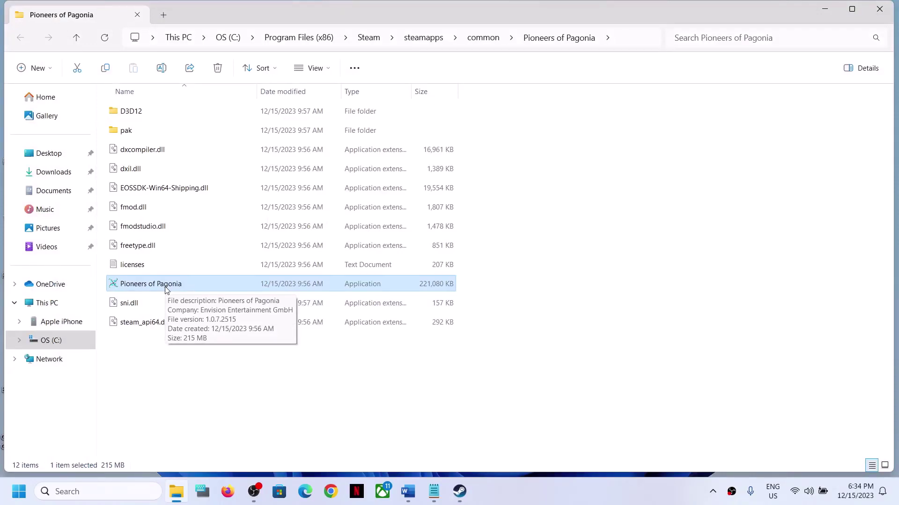
right_click(165, 290)
left_click(219, 249)
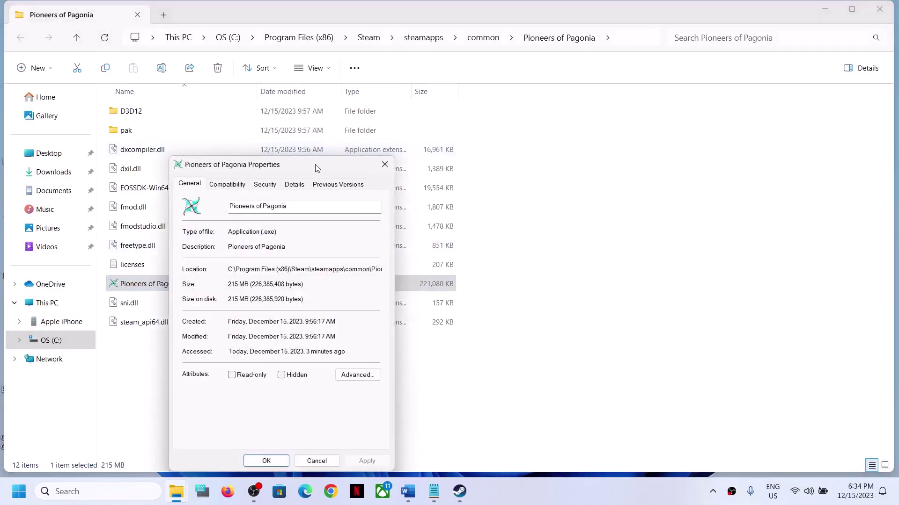
left_click_drag(316, 168, 541, 67)
left_click(459, 94)
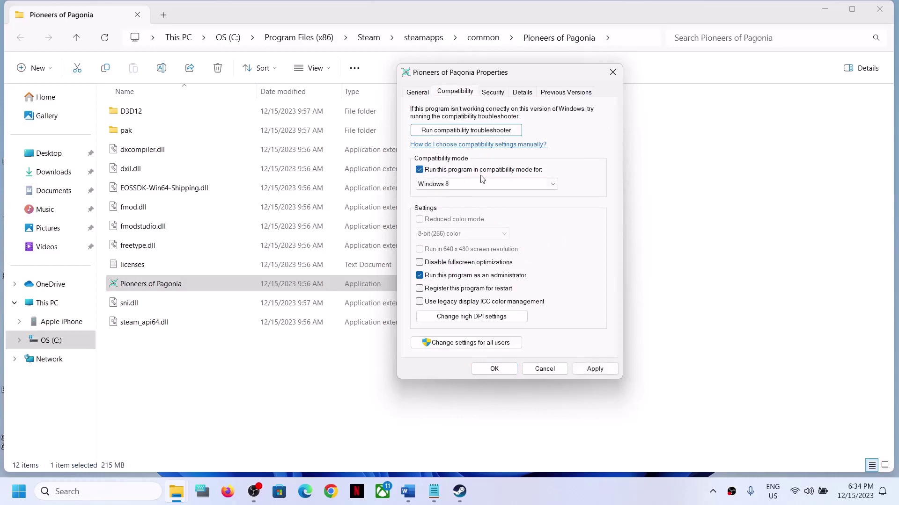
left_click(533, 183)
left_click(448, 225)
left_click(594, 368)
left_click(507, 370)
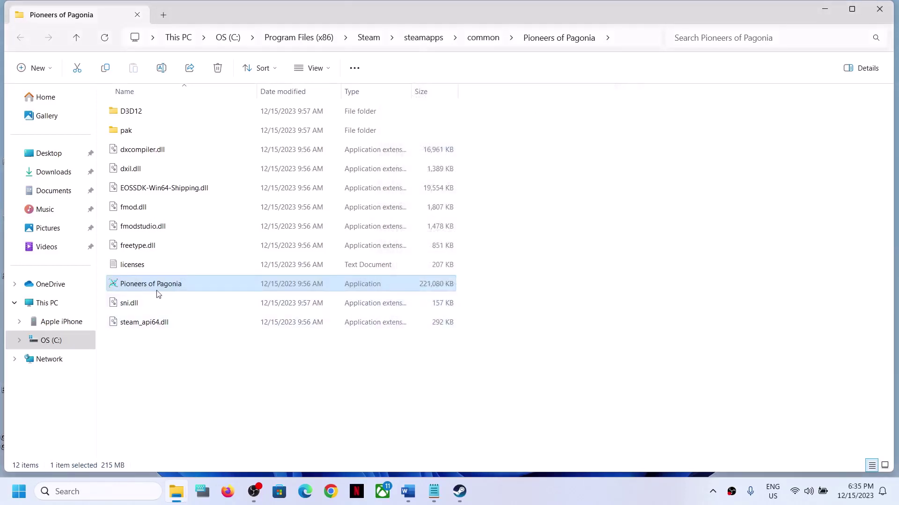
- Change the Pioneers of Pagonia application's compatibility mode to Windows 7 and apply the change
right_click(181, 285)
left_click(257, 248)
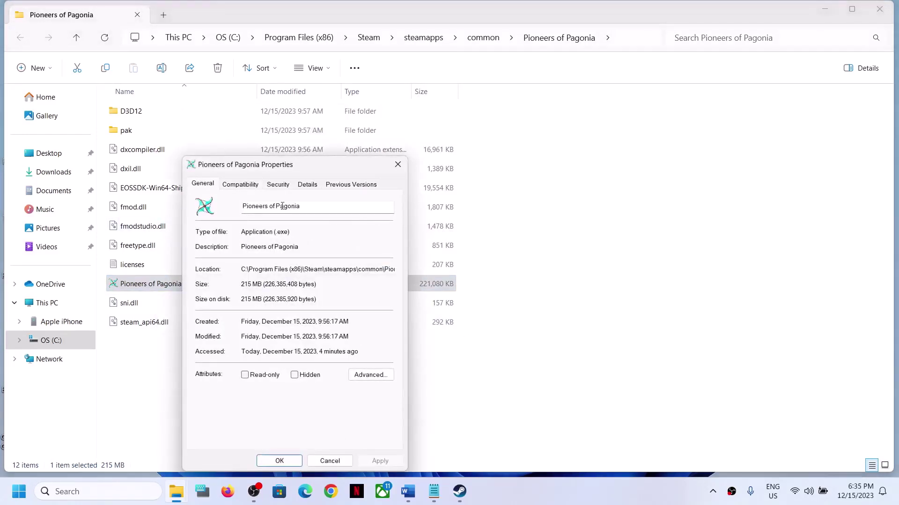
left_click(248, 184)
left_click(269, 276)
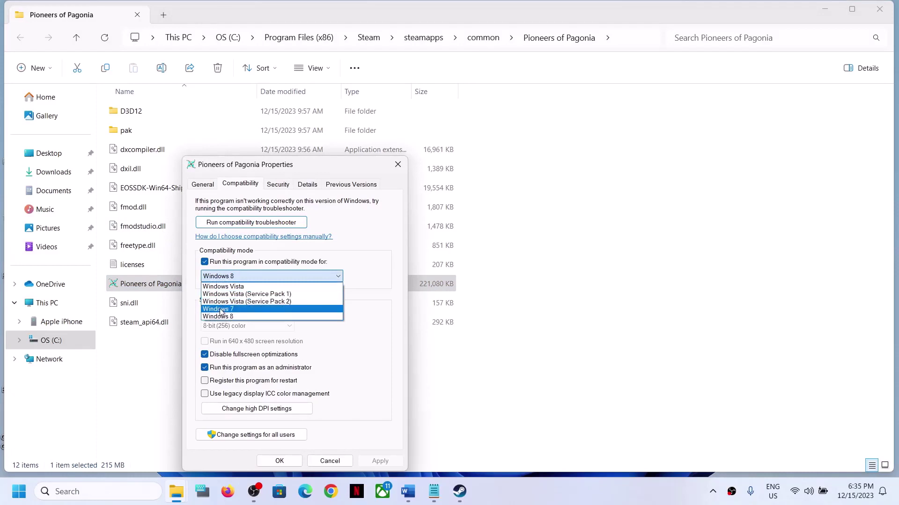
left_click(220, 313)
left_click(380, 461)
left_click(279, 461)
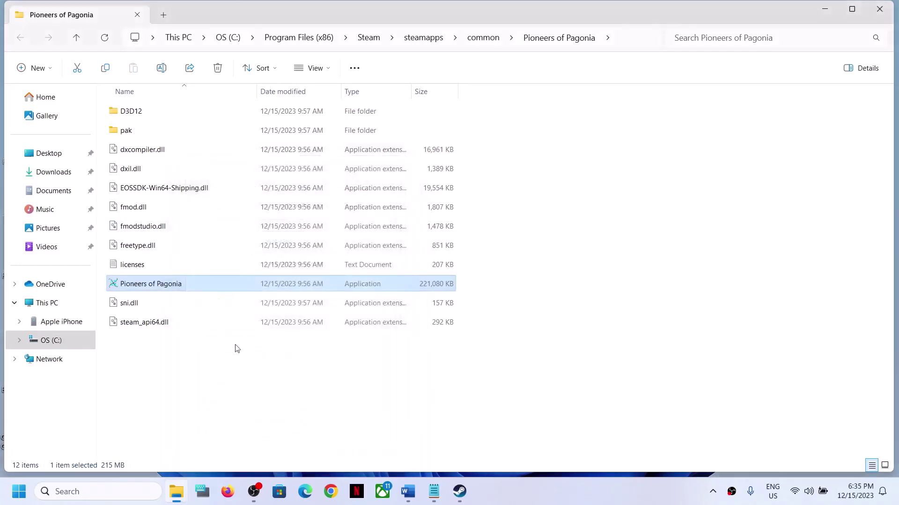
- Turn off compatibility mode in the Pioneers of Pagonia application's properties and apply the change
right_click(159, 285)
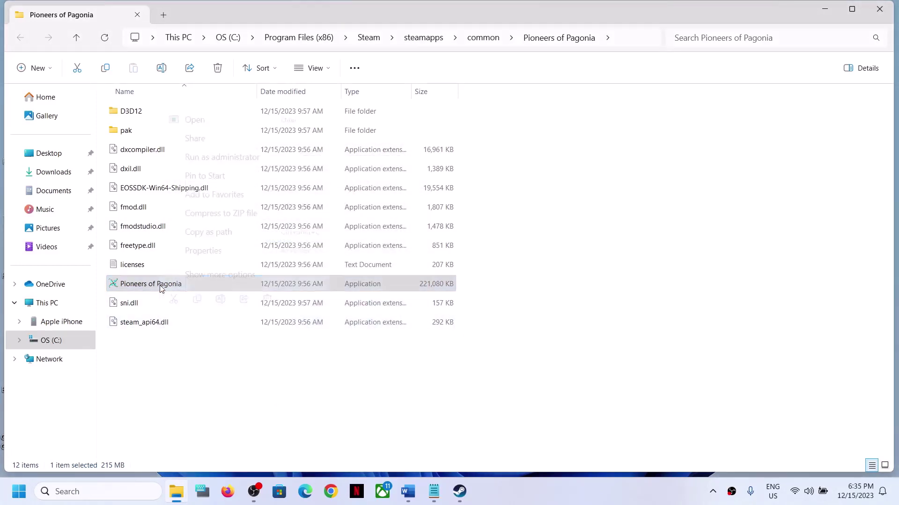
left_click(221, 253)
left_click_drag(298, 167, 418, 125)
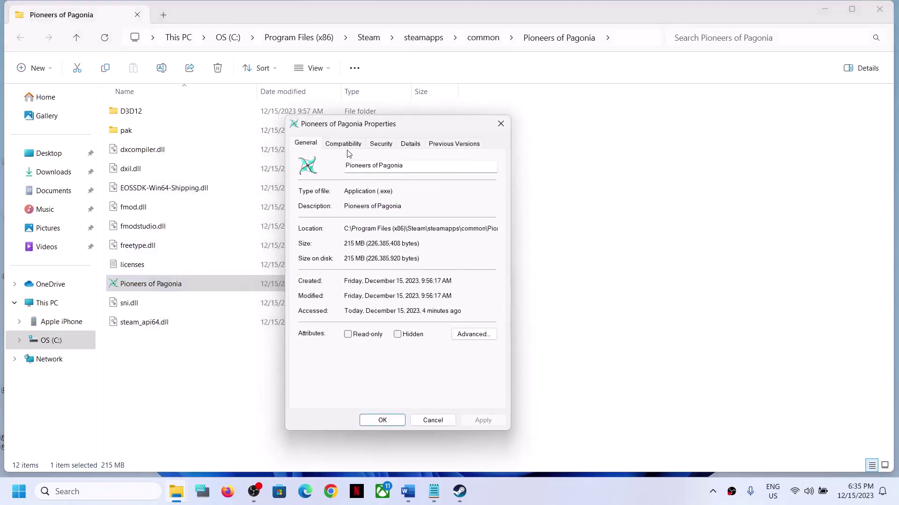
left_click(344, 145)
left_click(309, 222)
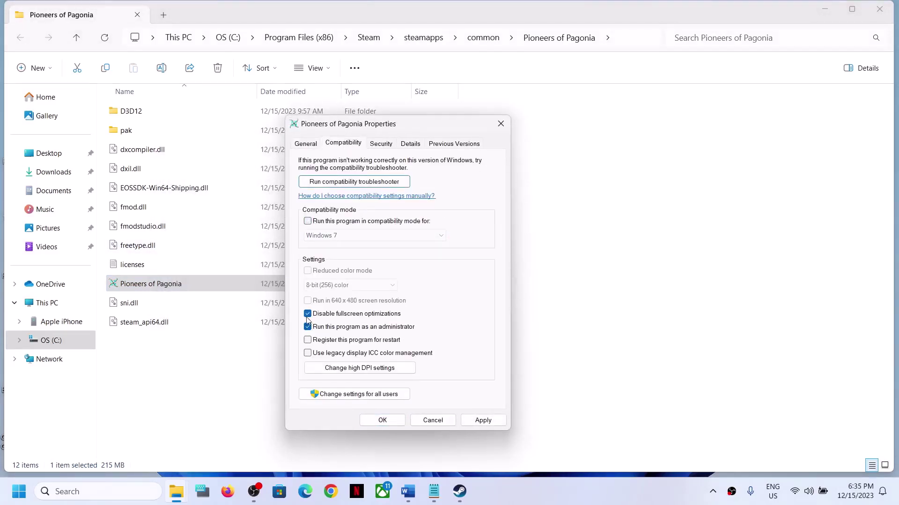
left_click(484, 421)
left_click(382, 421)
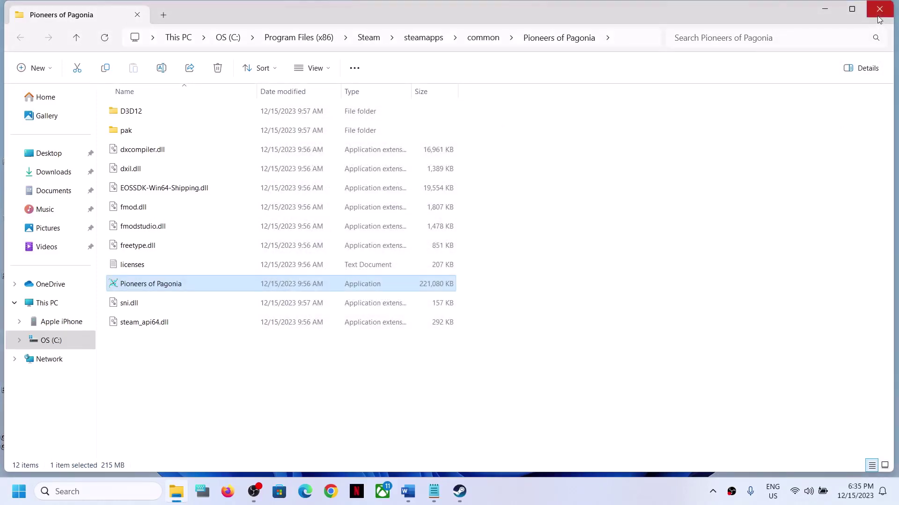
- Close the installation folder, then highlight "graphics" in the Step 9 text about the dedicated graphics card in the Word document
left_click(879, 11)
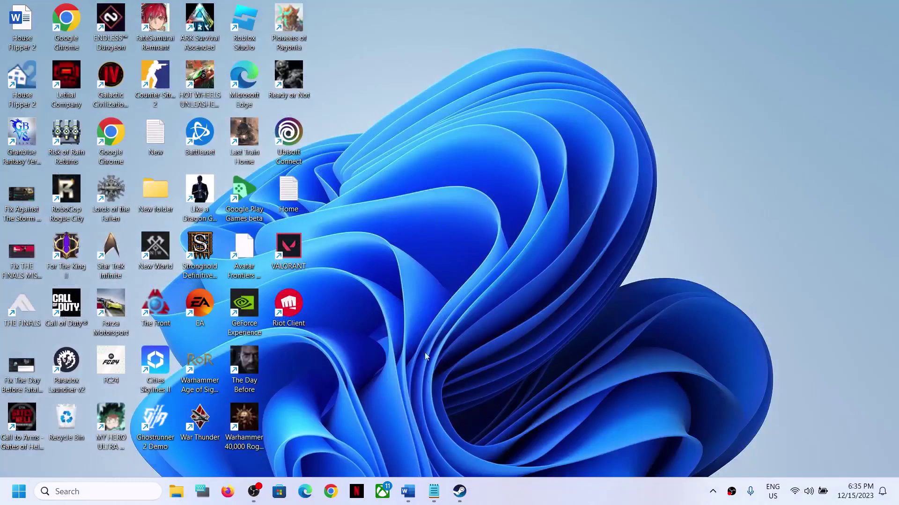
left_click(459, 491)
left_click(434, 492)
left_click(408, 492)
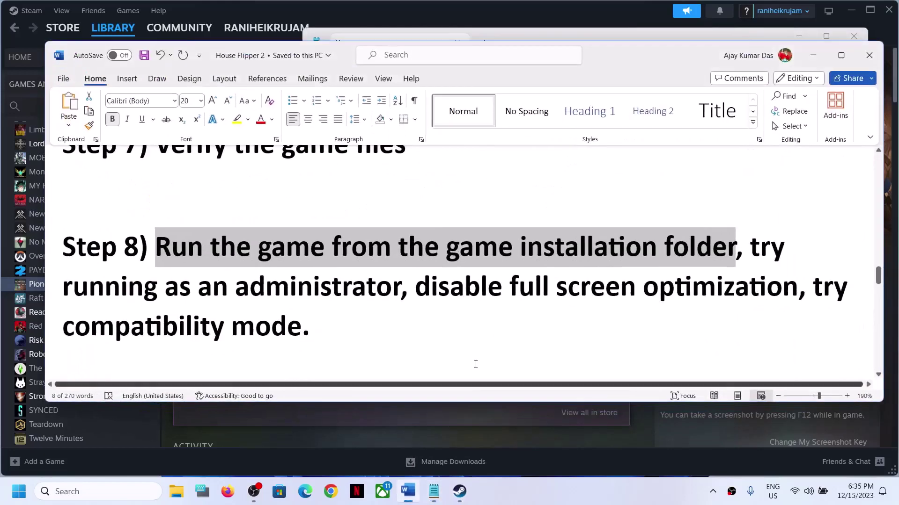
scroll(281, 274, "down", 4)
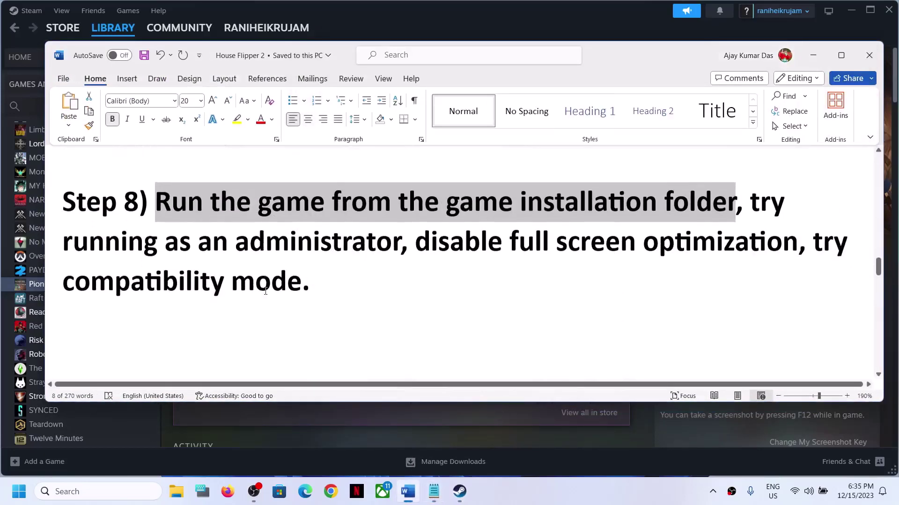
left_click_drag(293, 267, 301, 324)
left_click(301, 321)
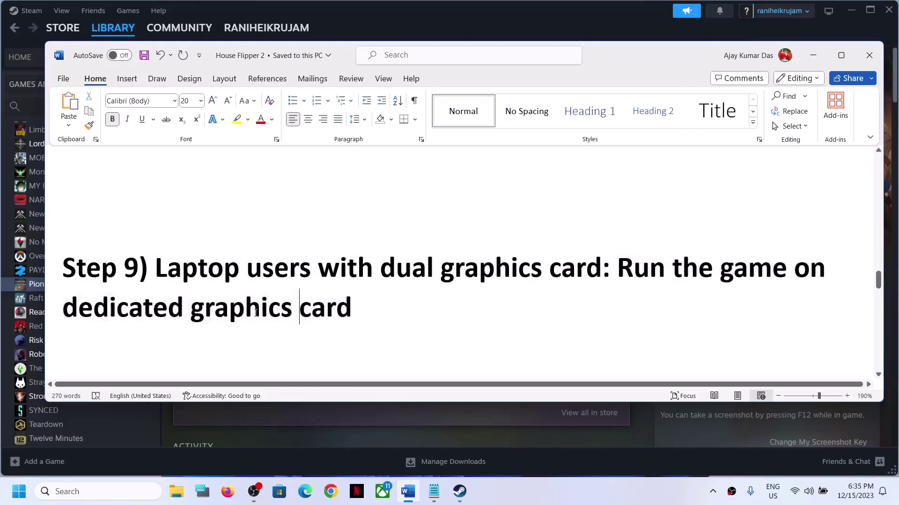
key("ctrl+shift+Left")
- Open the Windows Graphics settings and add the Pioneers of Pagonia application from its Steam folder as a desktop app
left_click(123, 487)
type("graphics settings")
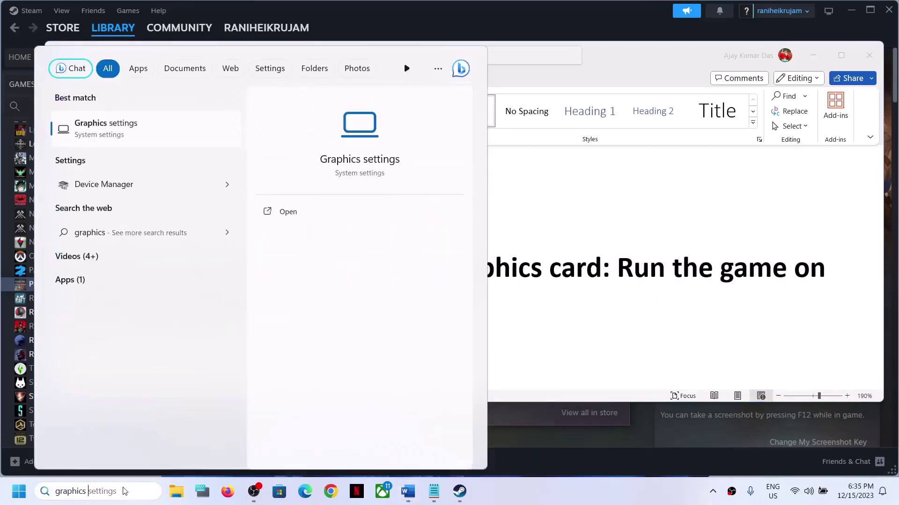
left_click(109, 138)
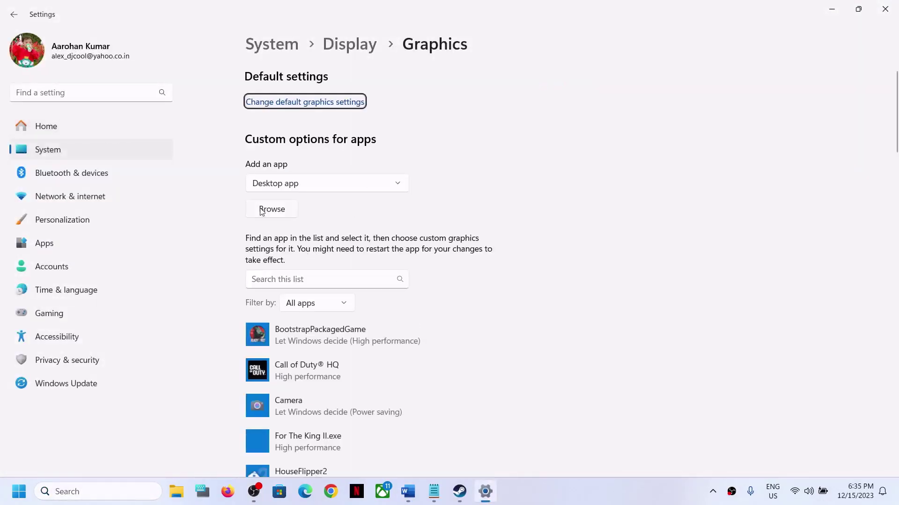
left_click(262, 210)
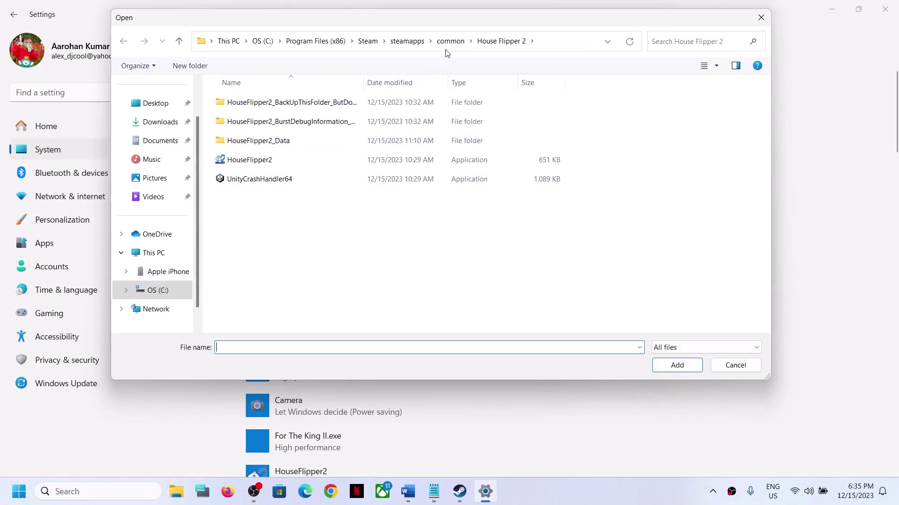
left_click(449, 41)
left_click(265, 201)
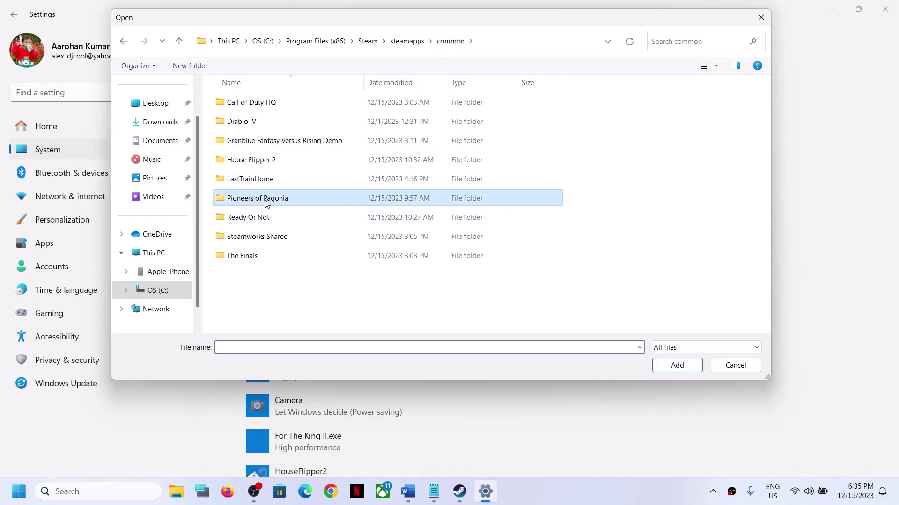
double_click(265, 202)
left_click(246, 142)
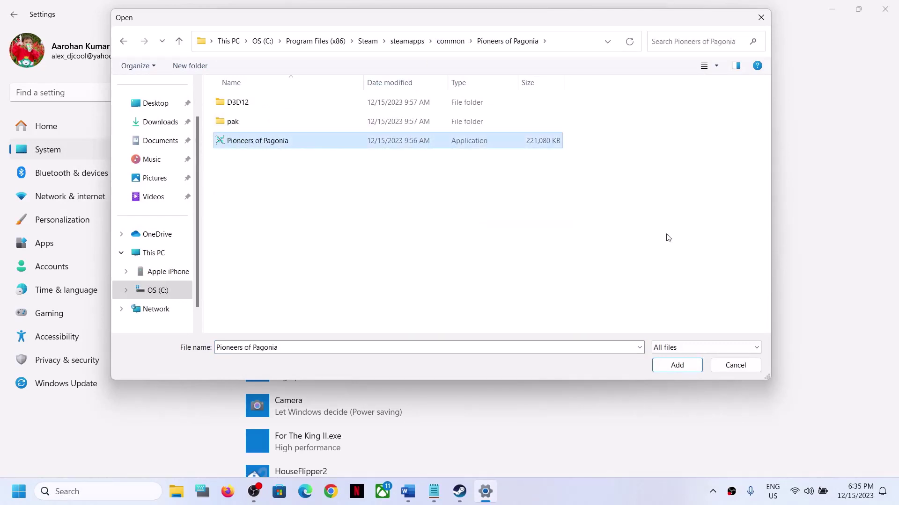
left_click(675, 365)
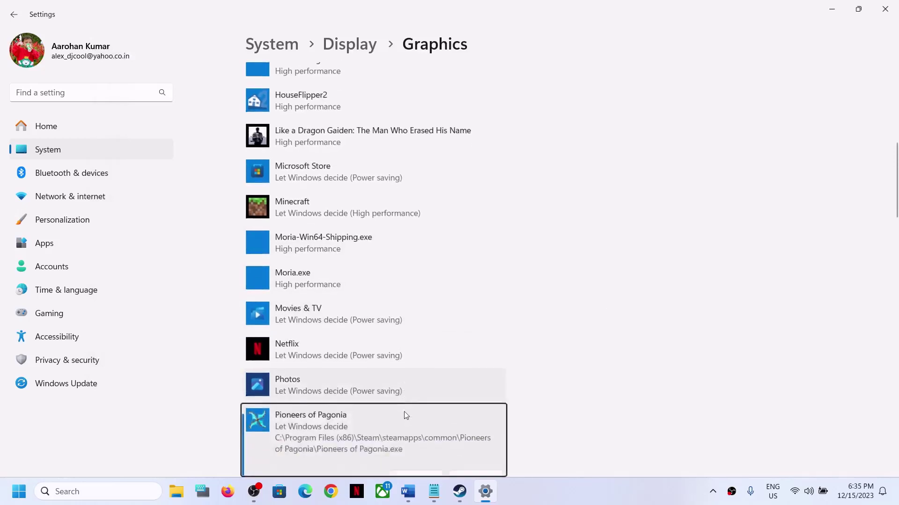
- Set the graphics preference of Pioneers of Pagonia to High performance, save it, and close Settings
left_click(428, 384)
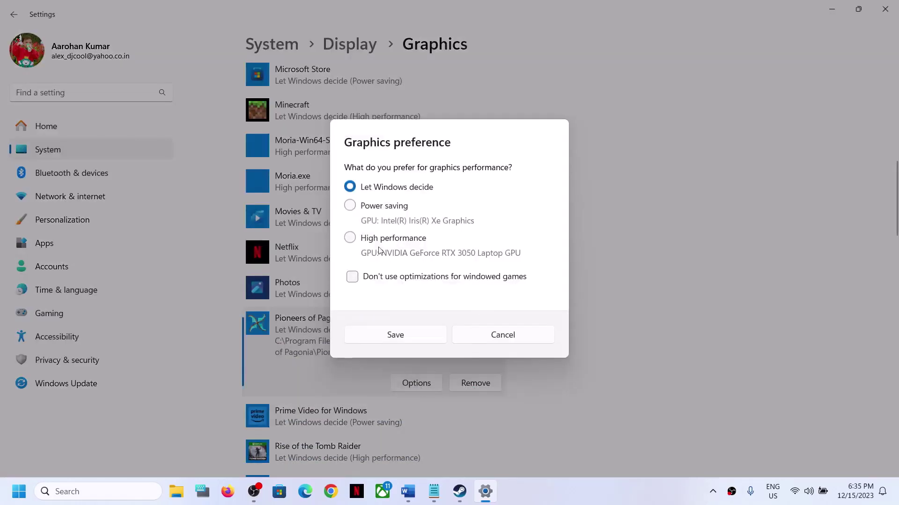
left_click(412, 338)
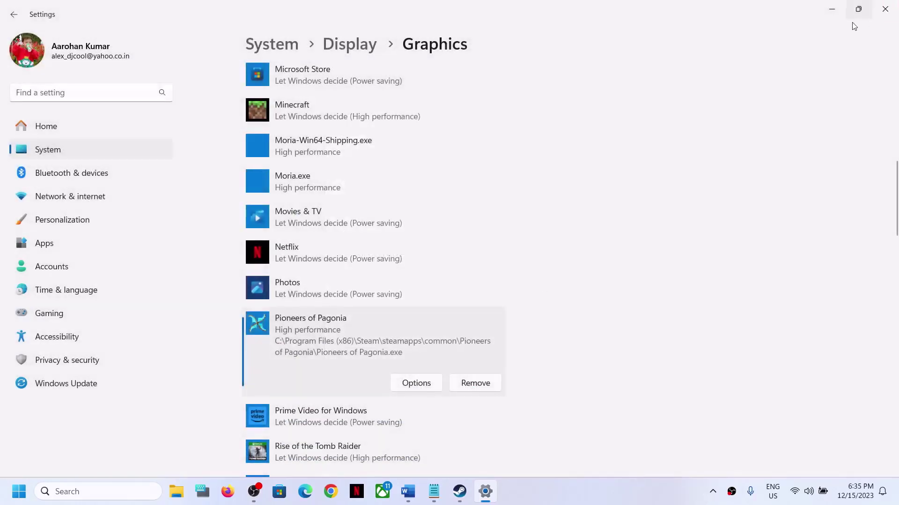
left_click(885, 9)
- Highlight the Step 10 text on deleting the save game files and losing all game progress in the Word document
scroll(409, 214, "down", 3)
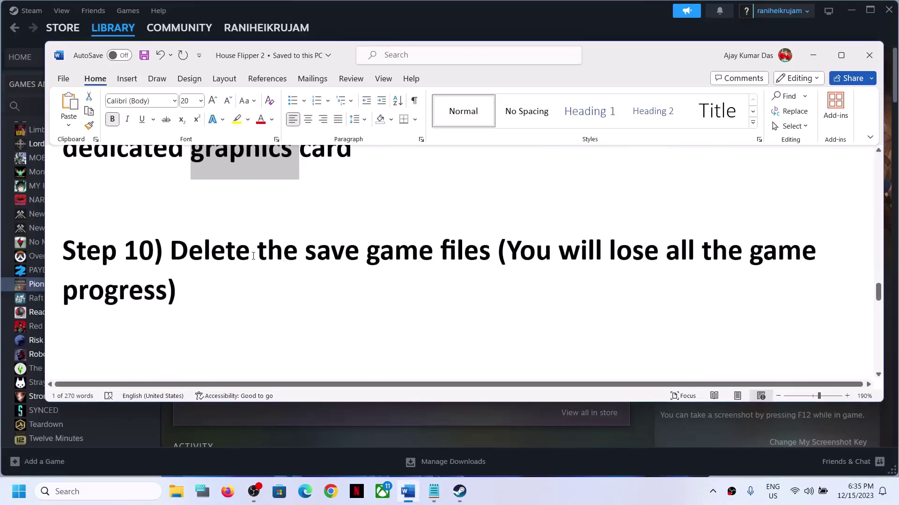
left_click_drag(171, 250, 496, 251)
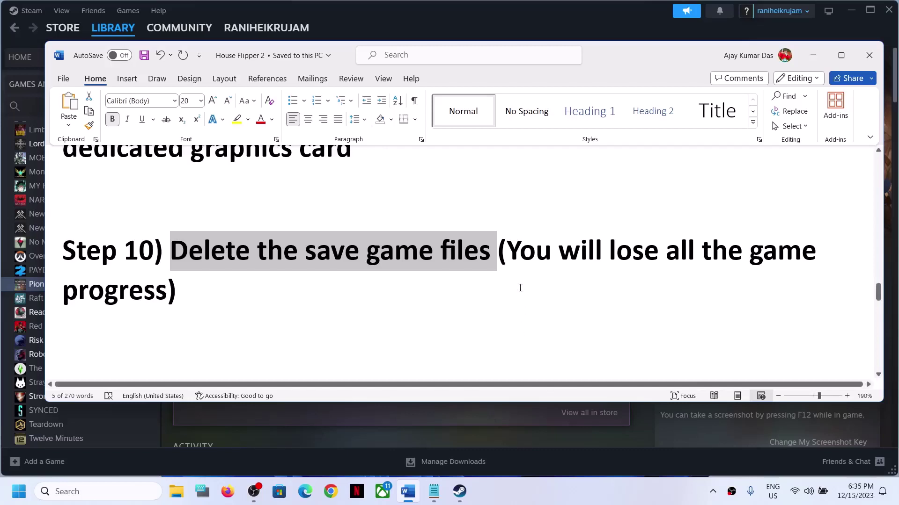
left_click_drag(507, 248, 168, 282)
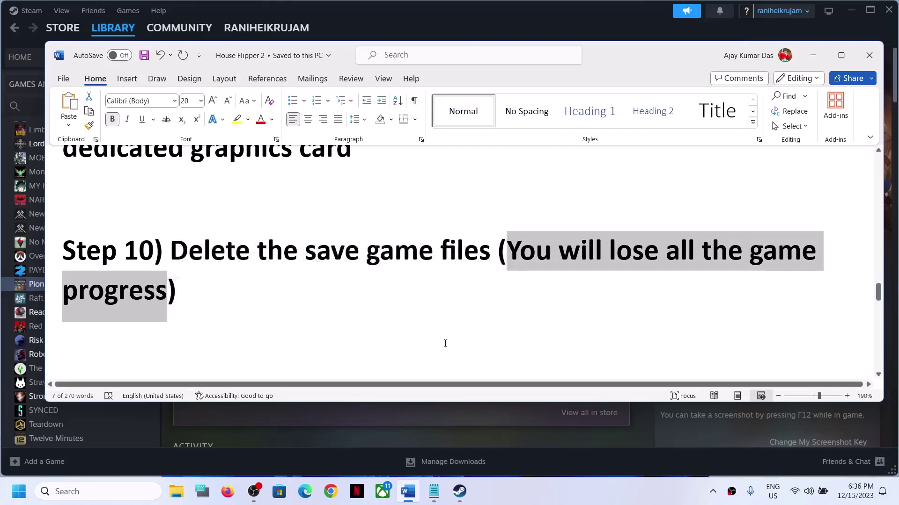
left_click(310, 312)
left_click_drag(192, 260, 463, 255)
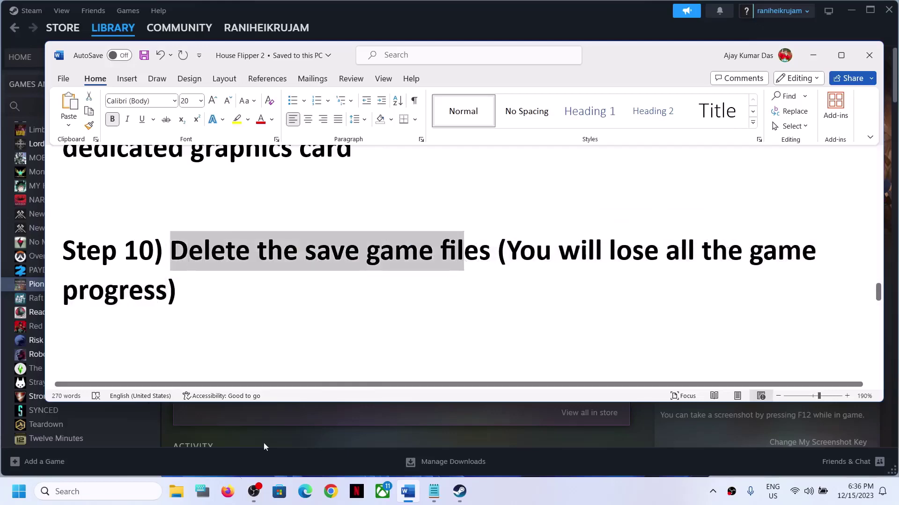
- Open File Explorer and browse to the Saved Games folder of the user profile under Users on the C: drive
key("ctrl+super+o")
left_click(174, 496)
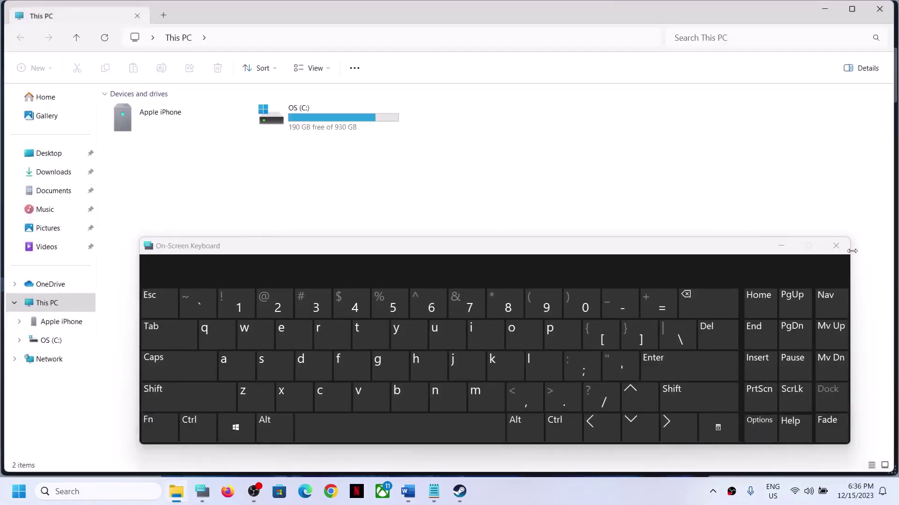
key("ctrl+super+o")
left_click(322, 116)
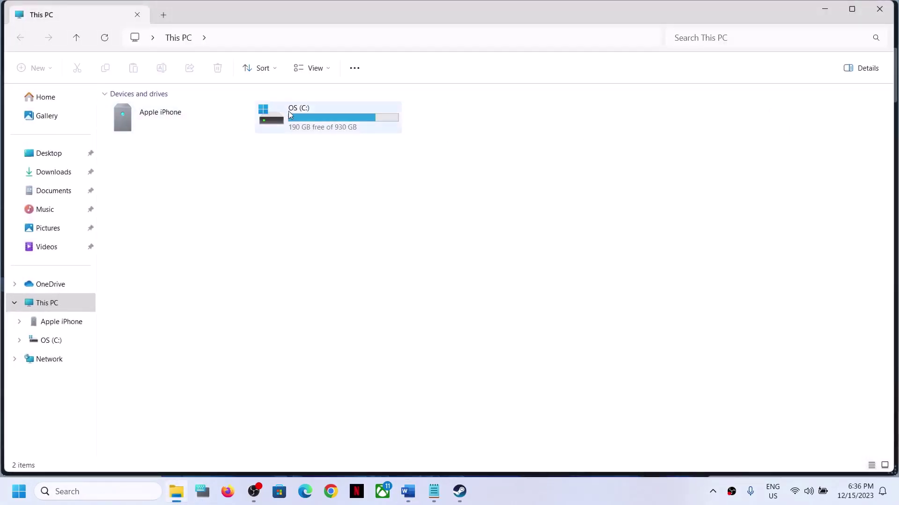
double_click(322, 116)
scroll(204, 268, "down", 2)
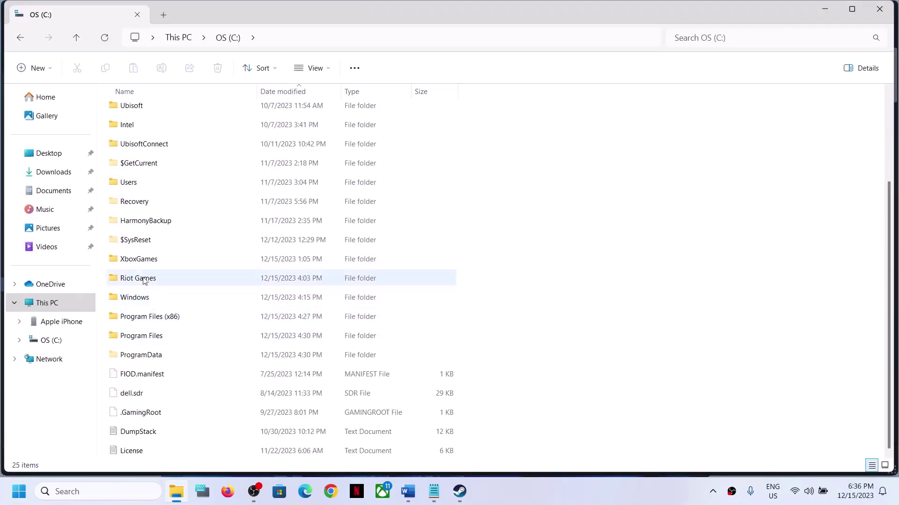
left_click(138, 184)
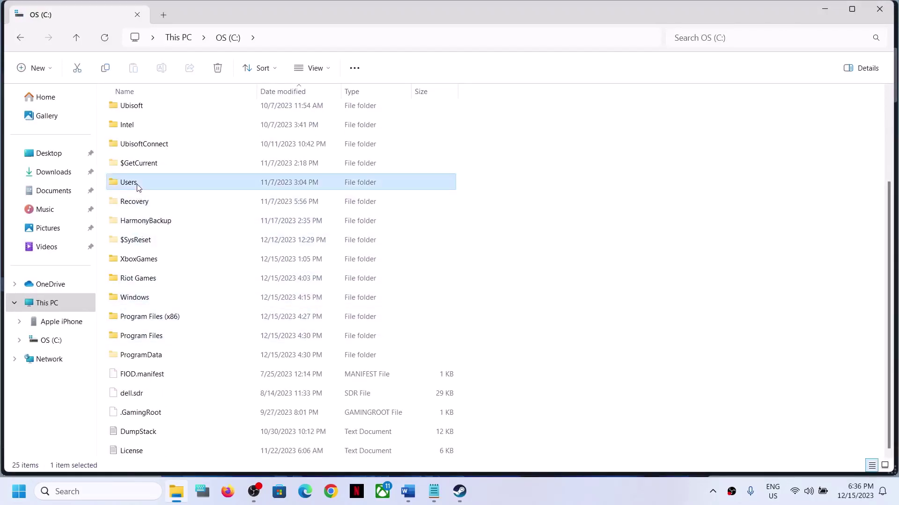
double_click(175, 189)
left_click(162, 114)
double_click(164, 115)
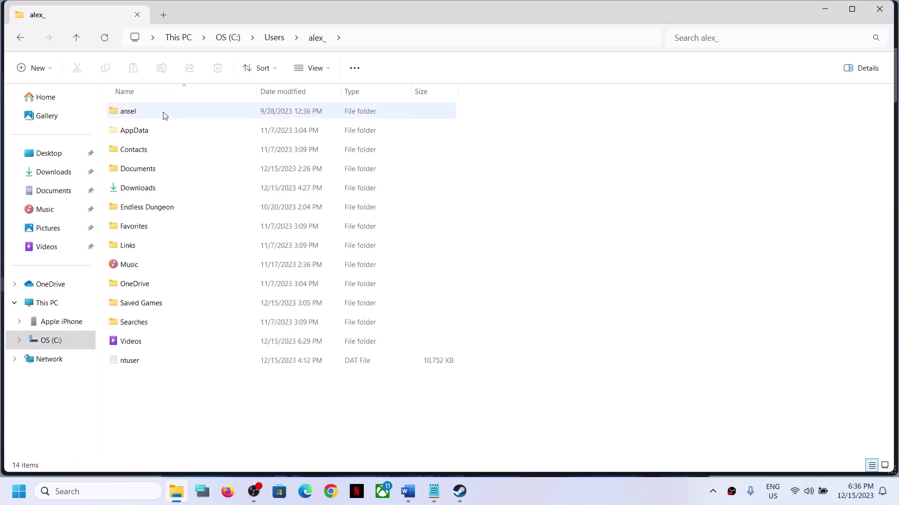
left_click(149, 303)
double_click(149, 304)
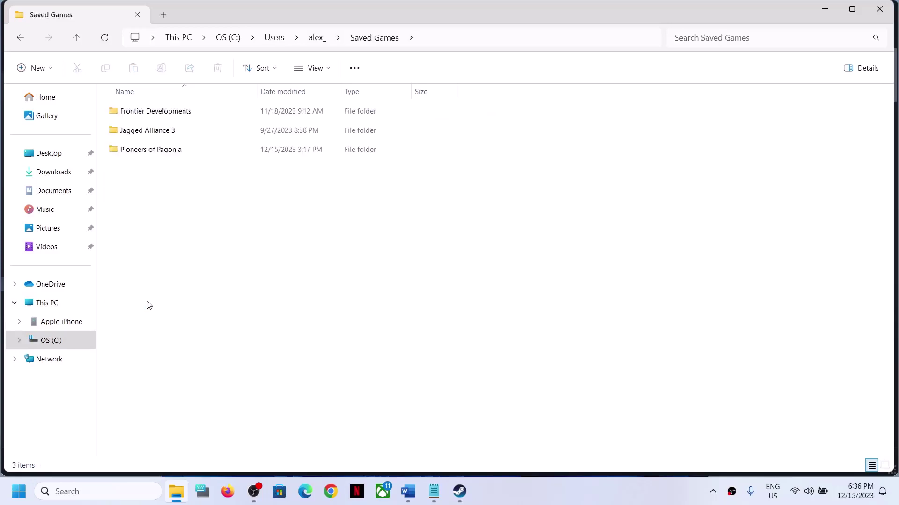
- Try to delete the Pioneers of Pagonia folder from Saved Games, then close File Explorer
left_click(145, 152)
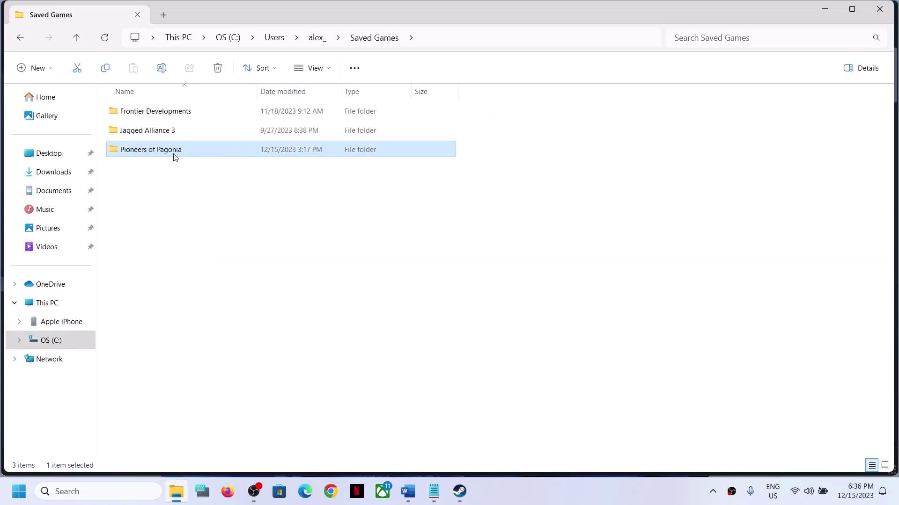
right_click(163, 154)
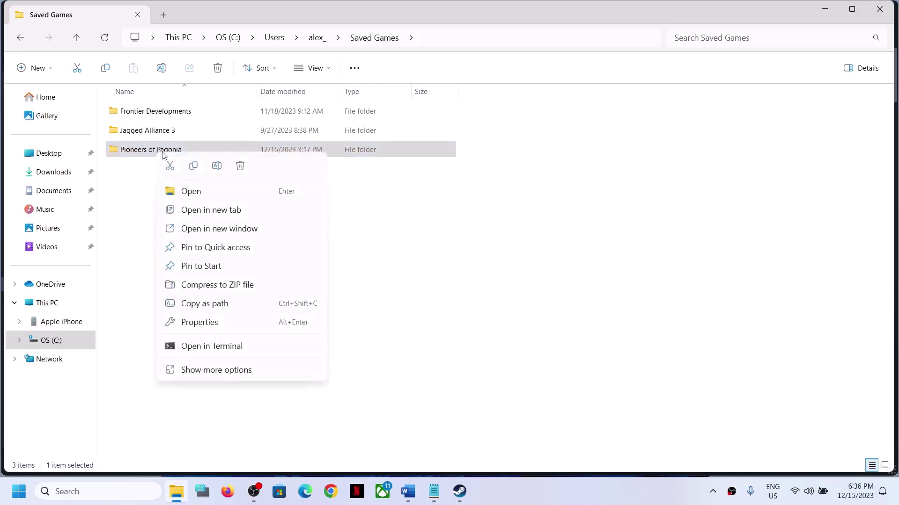
left_click(241, 167)
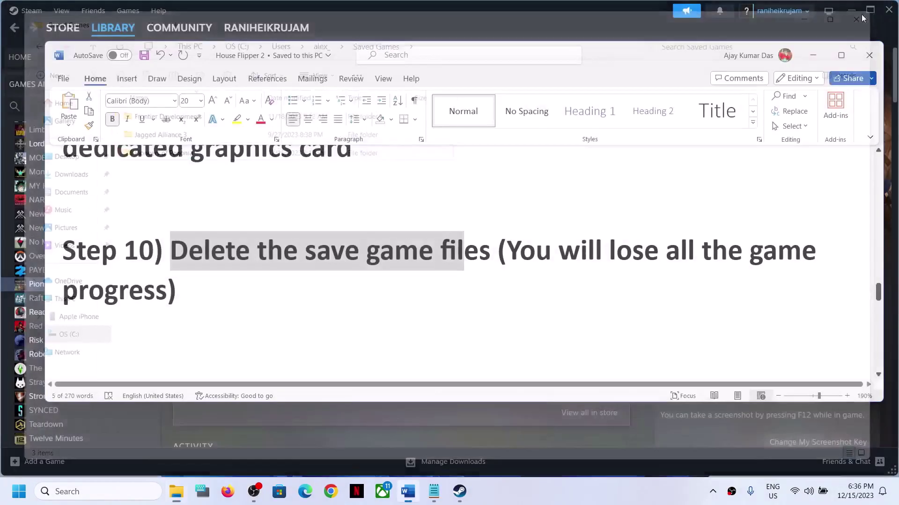
- Highlight "Update Windows" in Step 11 of the Word document, then run a check for updates in Windows Update and close Settings
scroll(245, 324, "down", 3)
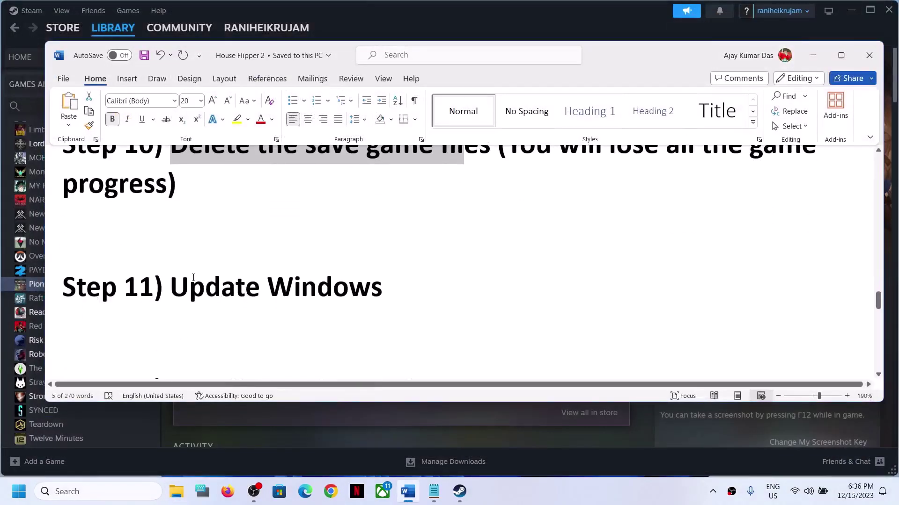
left_click_drag(193, 277, 383, 288)
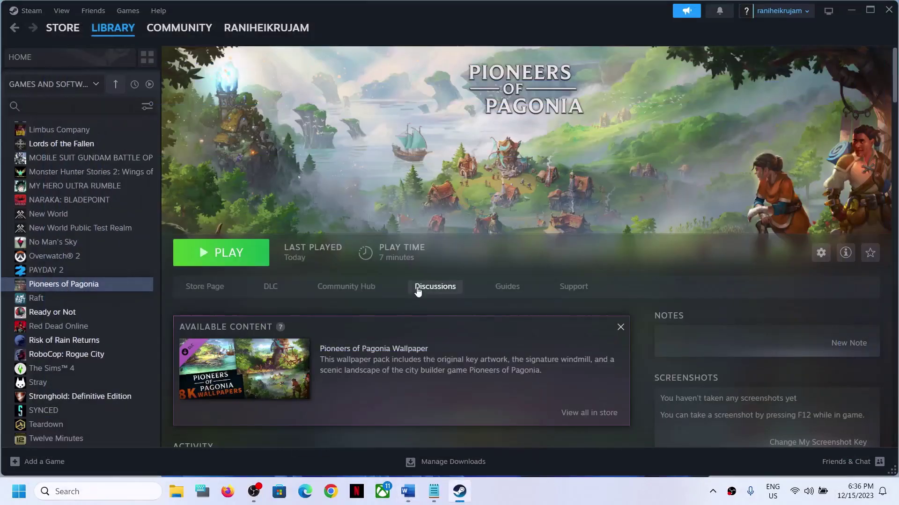
key("super+i")
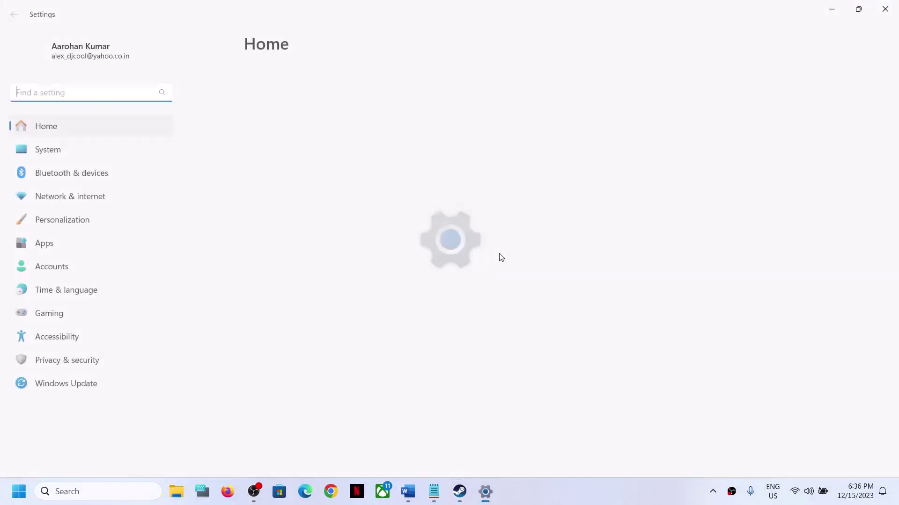
left_click(103, 390)
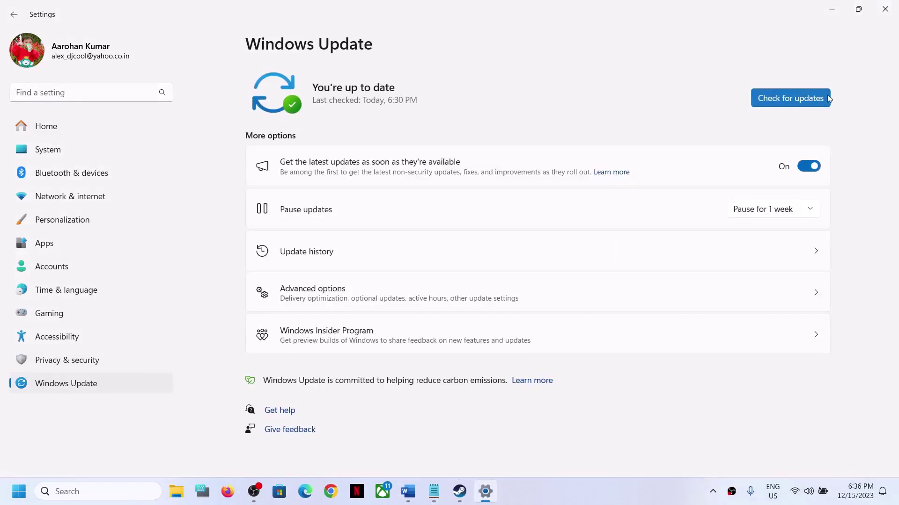
left_click(787, 101)
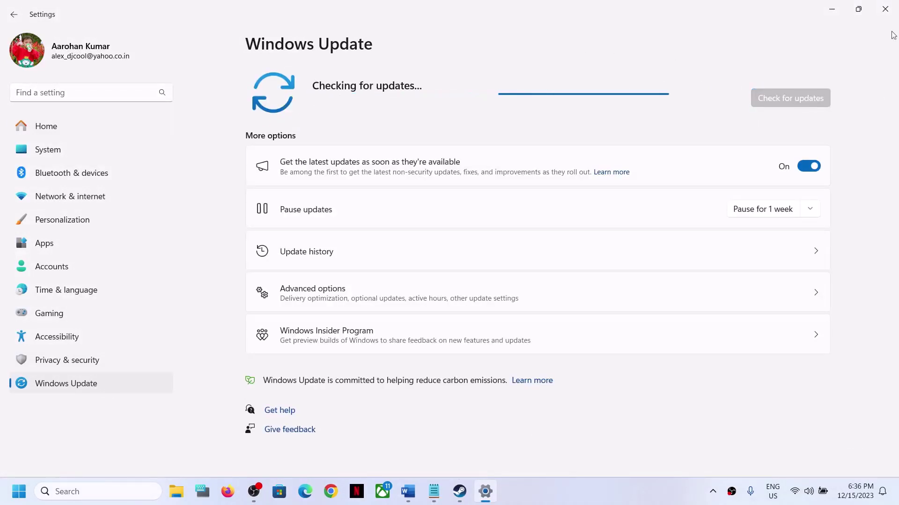
left_click(885, 17)
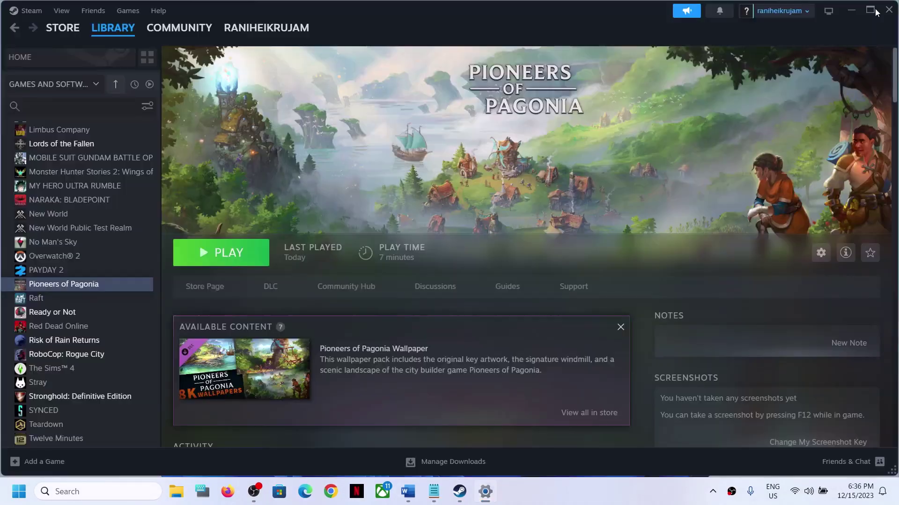
- Copy the Visual C++ downloads link under Step 12 in the Word document and open it in Chrome
left_click(408, 491)
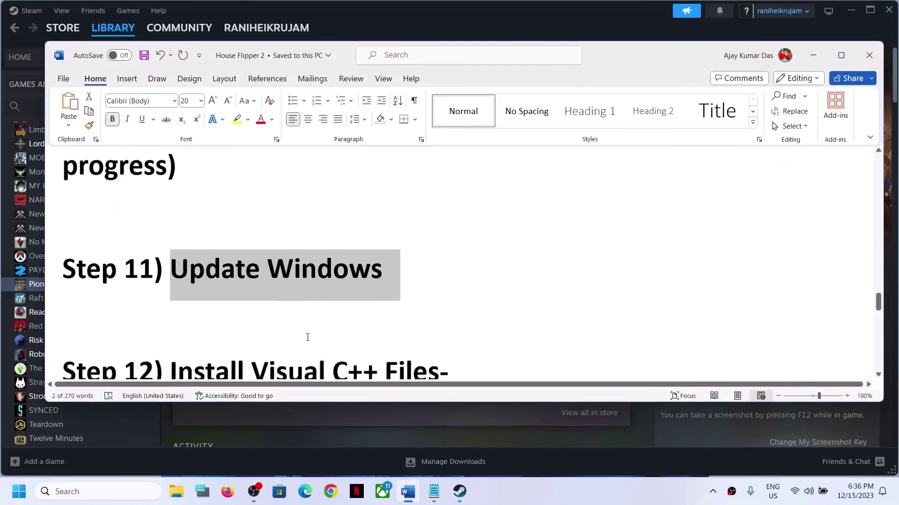
scroll(307, 338, "down", 3)
triple_click(468, 310)
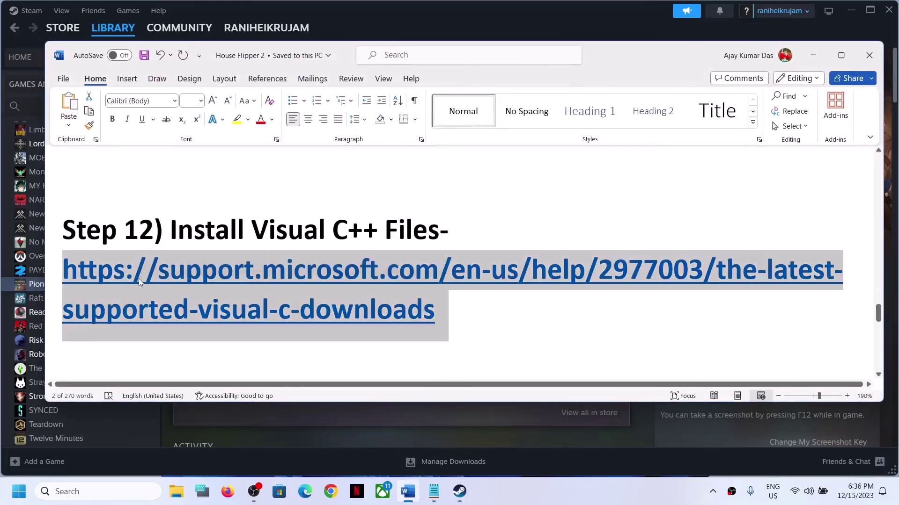
right_click(138, 279)
left_click(186, 236)
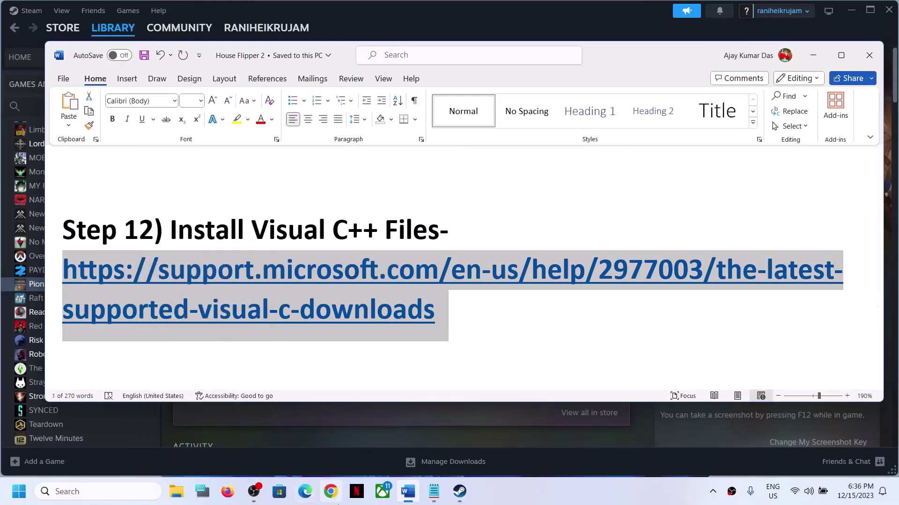
left_click(330, 492)
key("ctrl+v")
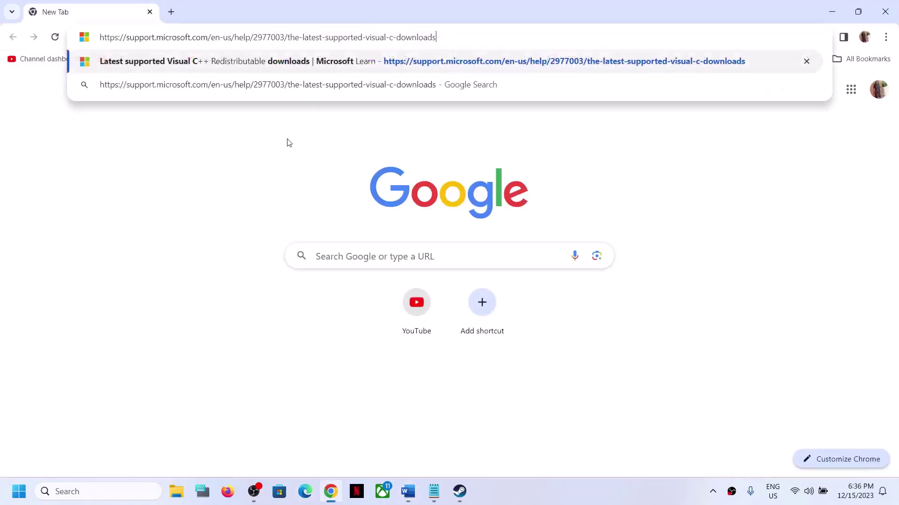
key("Return")
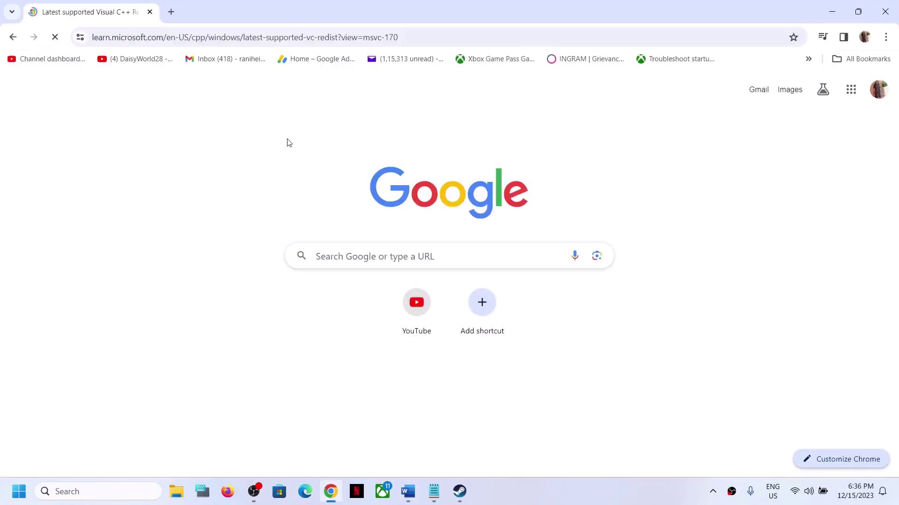
- Download VC_redist.x86.exe from the Visual Studio 2015, 2017, 2019, and 2022 section and start its Repair setup
scroll(281, 339, "down", 6)
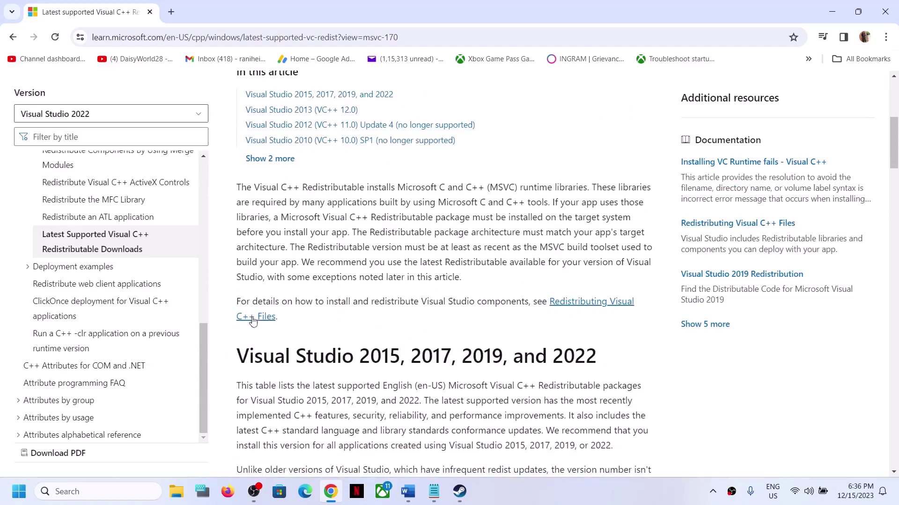
left_click_drag(249, 361, 597, 358)
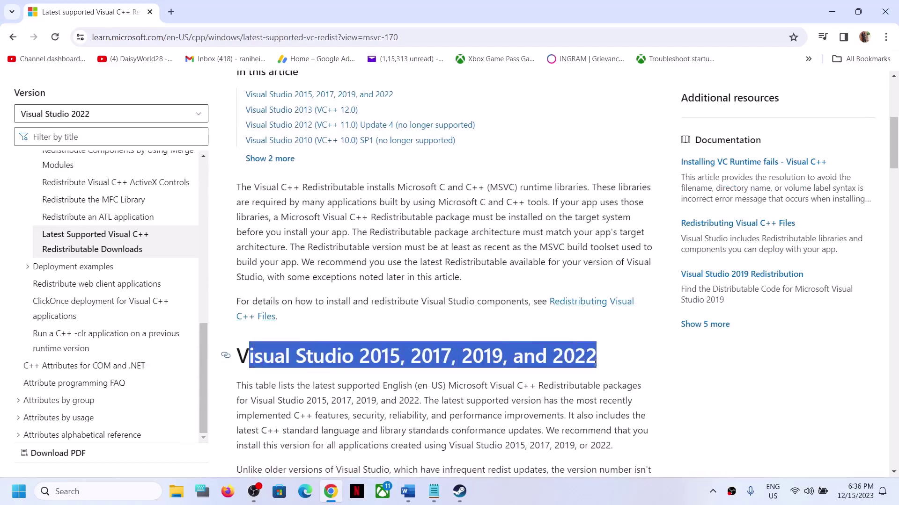
scroll(248, 351, "down", 6)
left_click_drag(247, 351, 312, 350)
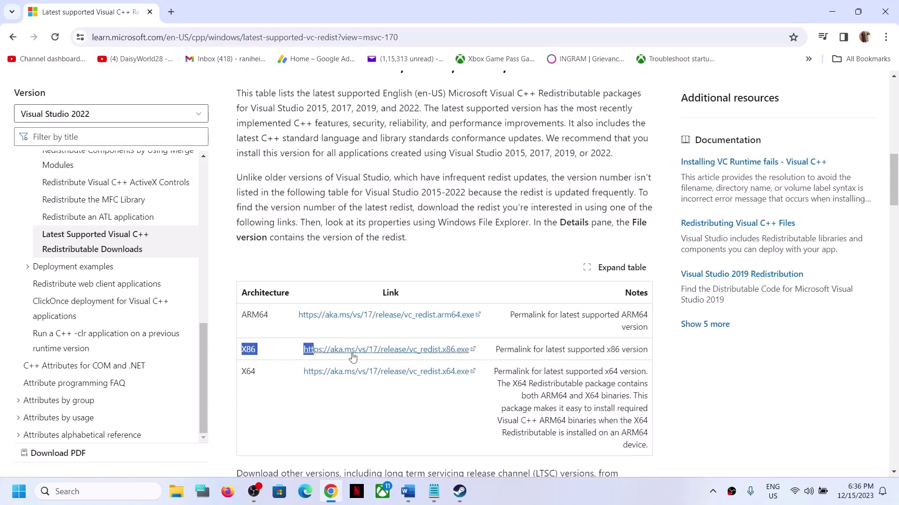
left_click(377, 351)
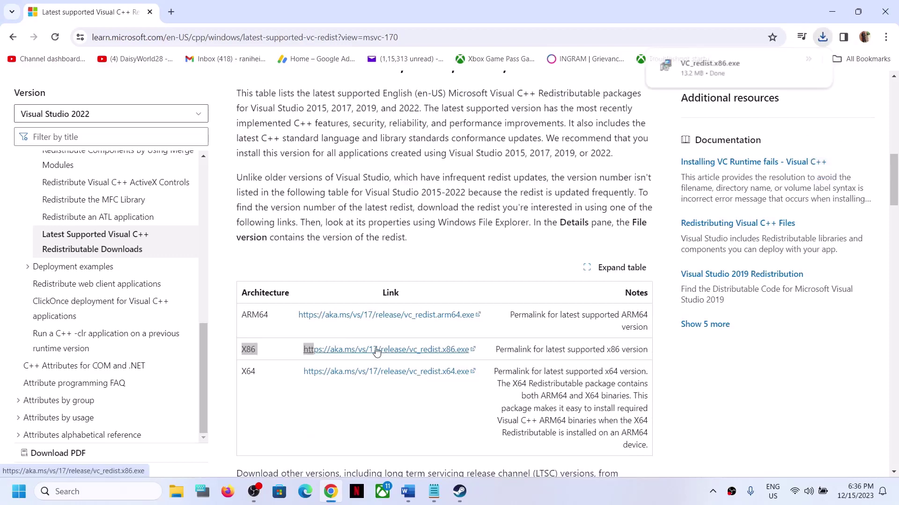
left_click(740, 69)
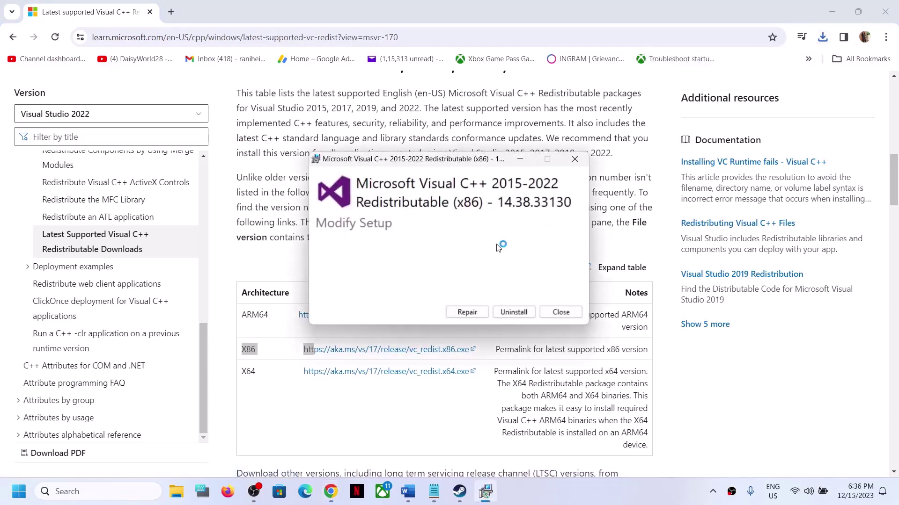
left_click(474, 316)
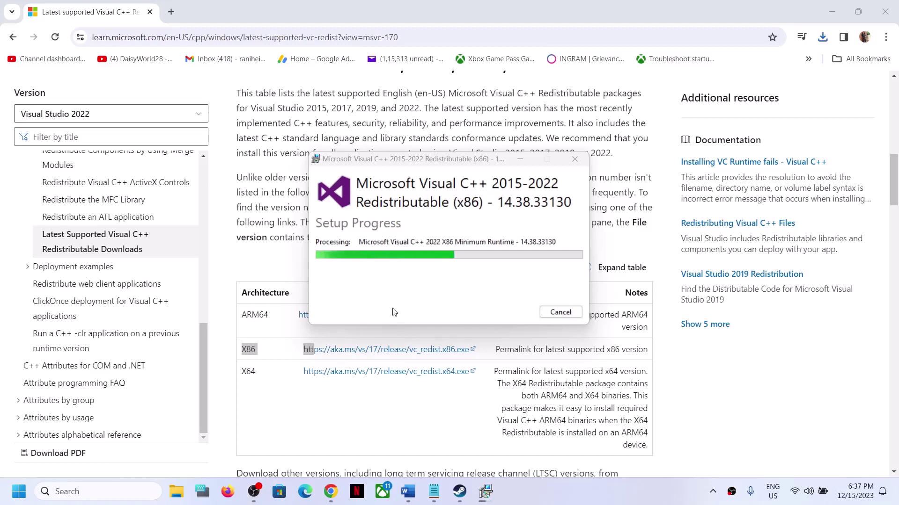
- Download VC_redist.x64.exe from the same table and start its Repair setup, placing its window beside the x86 one
double_click(261, 376)
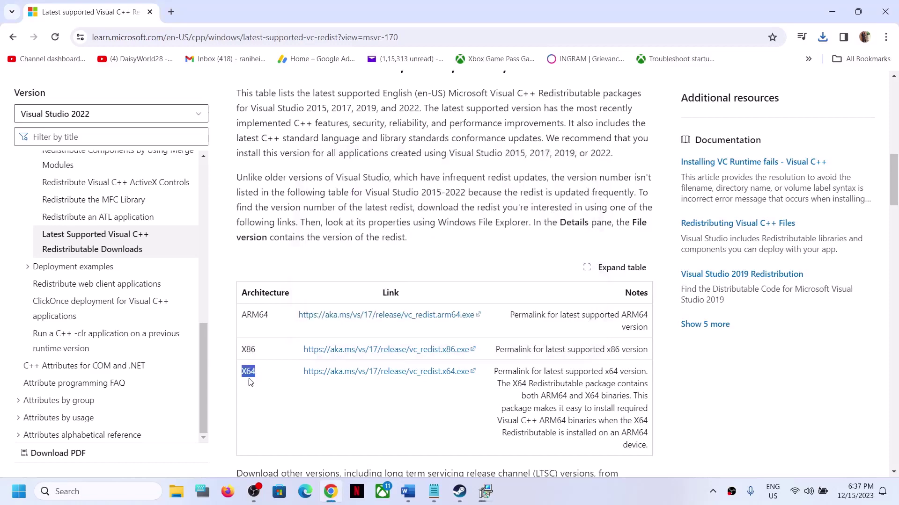
left_click(388, 372)
left_click_drag(241, 349, 248, 349)
double_click(248, 371)
left_click(822, 40)
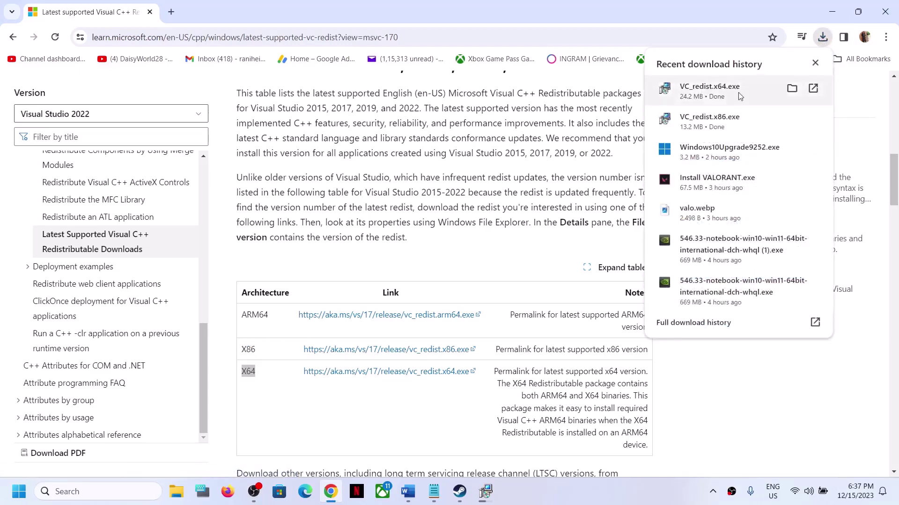
key("Escape")
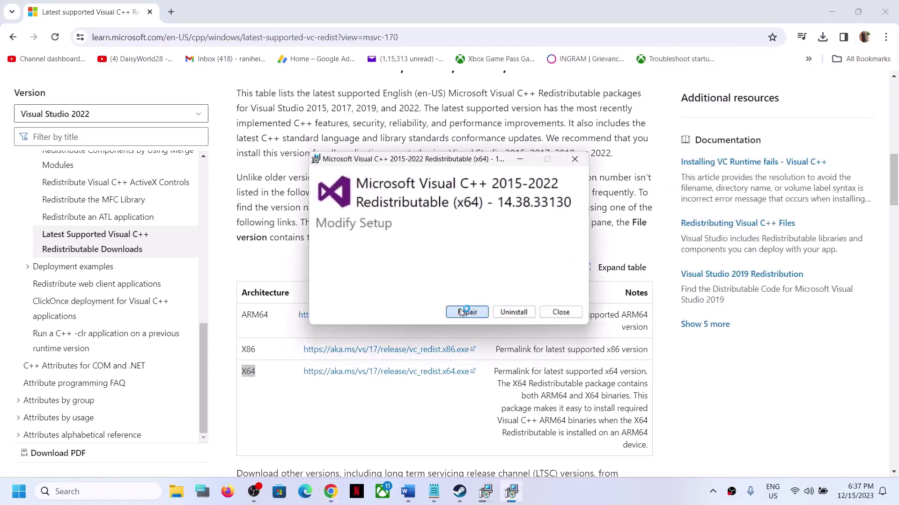
left_click(461, 312)
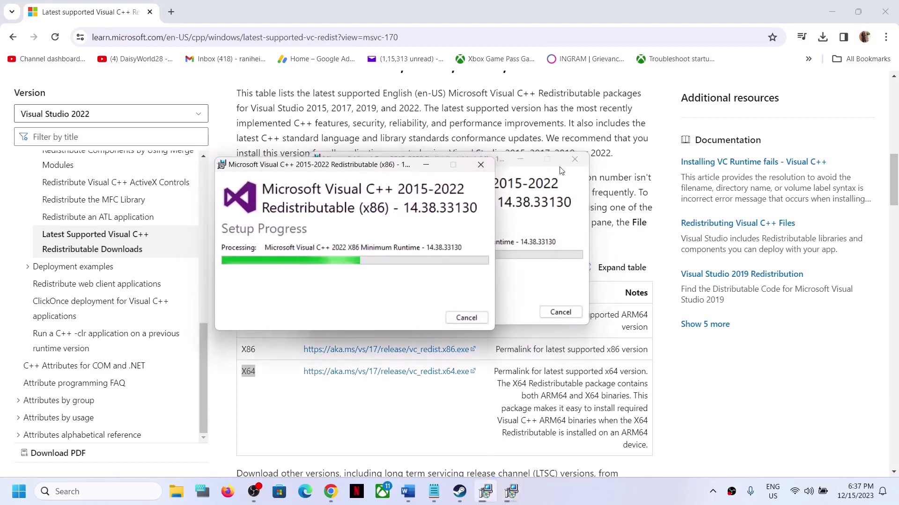
left_click_drag(501, 160, 675, 160)
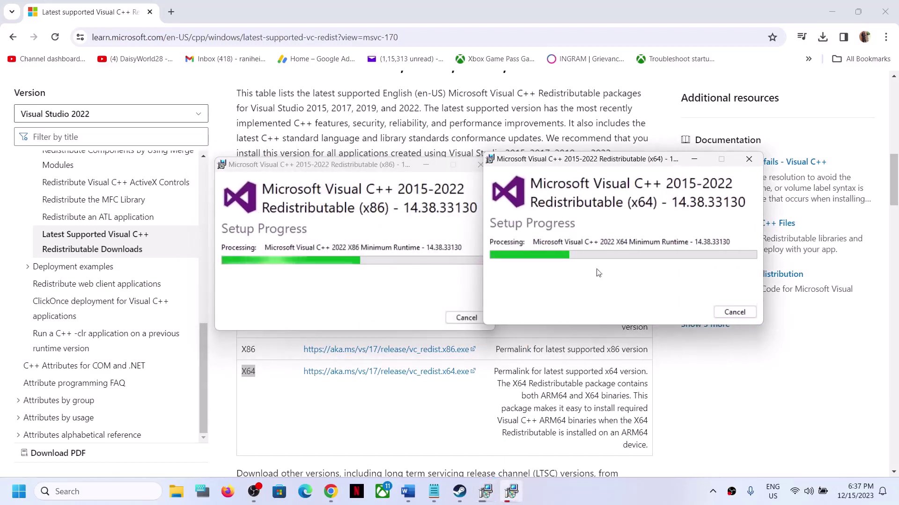
- Bring up the Windows power options to view the Restart choice, and dismiss them without restarting
left_click(156, 493)
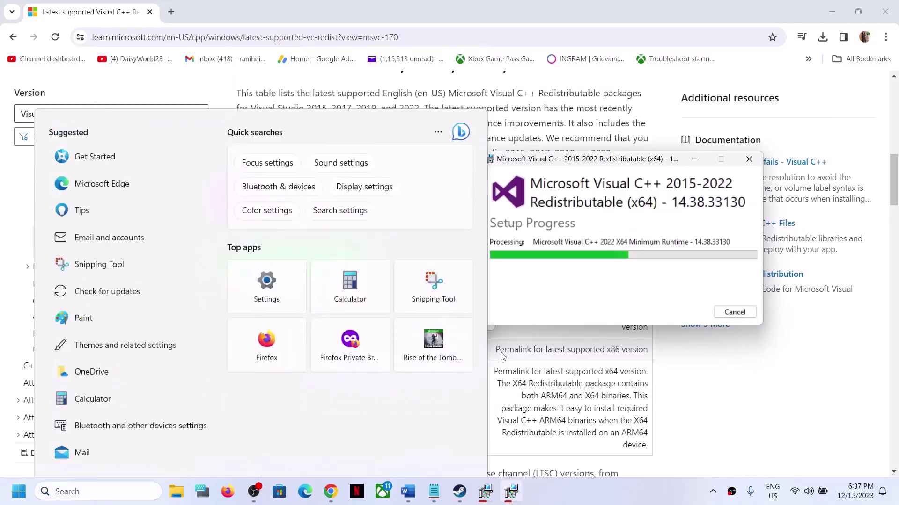
left_click(19, 491)
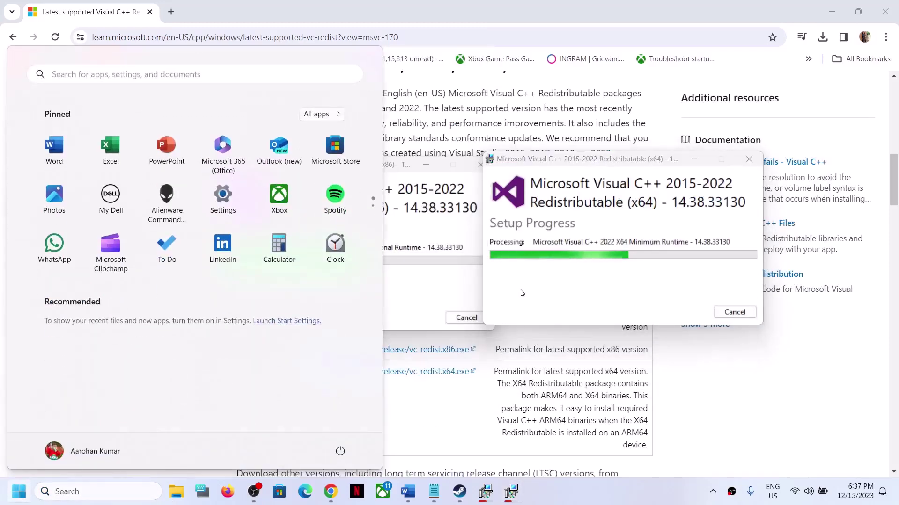
left_click(445, 288)
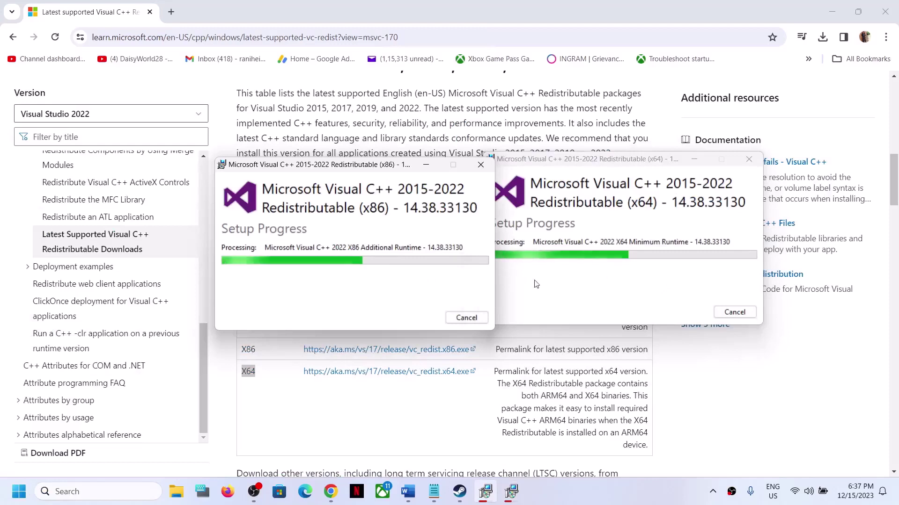
key("super")
left_click(340, 450)
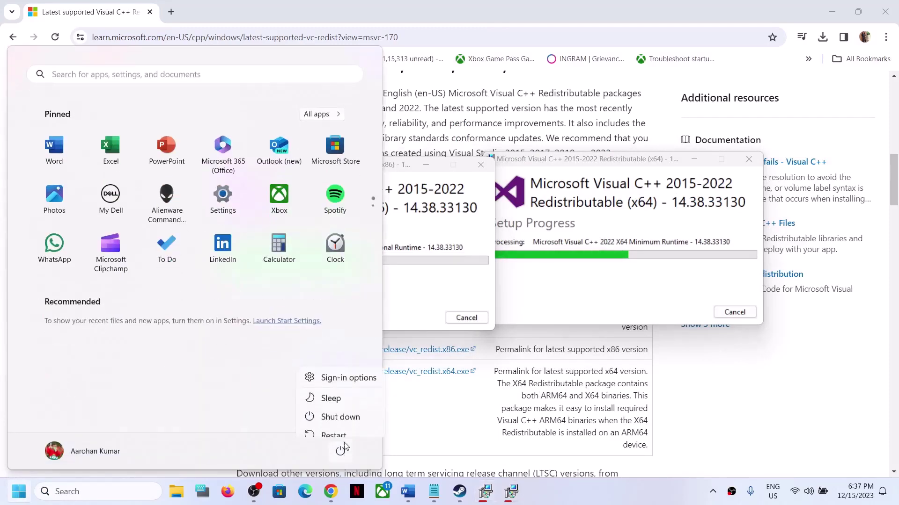
left_click(707, 401)
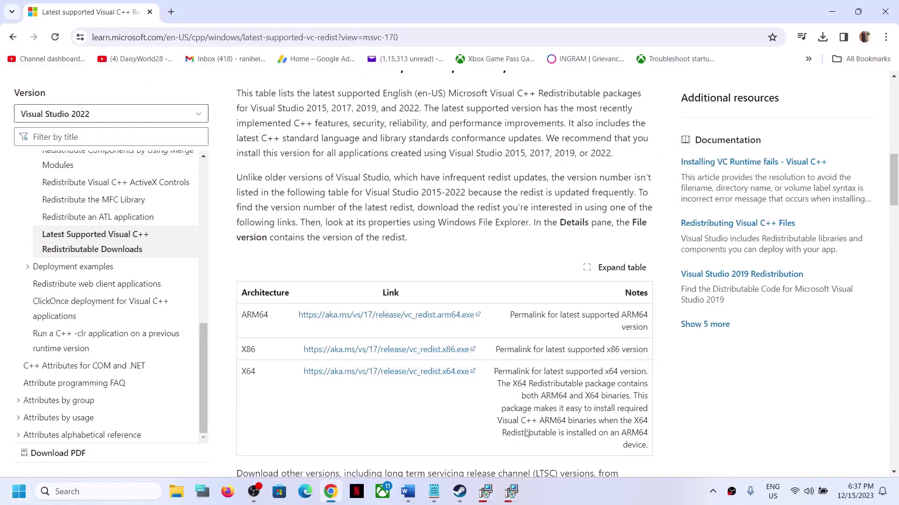
- Switch to the House Flipper 2 Word document and highlight "Increase the Virtual Memory" in Step 13
left_click(408, 492)
scroll(334, 325, "down", 3)
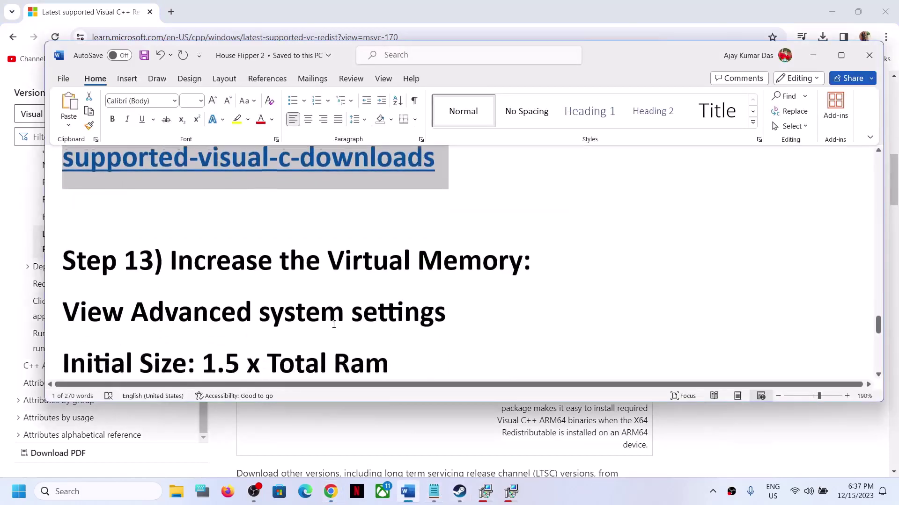
left_click_drag(170, 253, 534, 253)
left_click(648, 502)
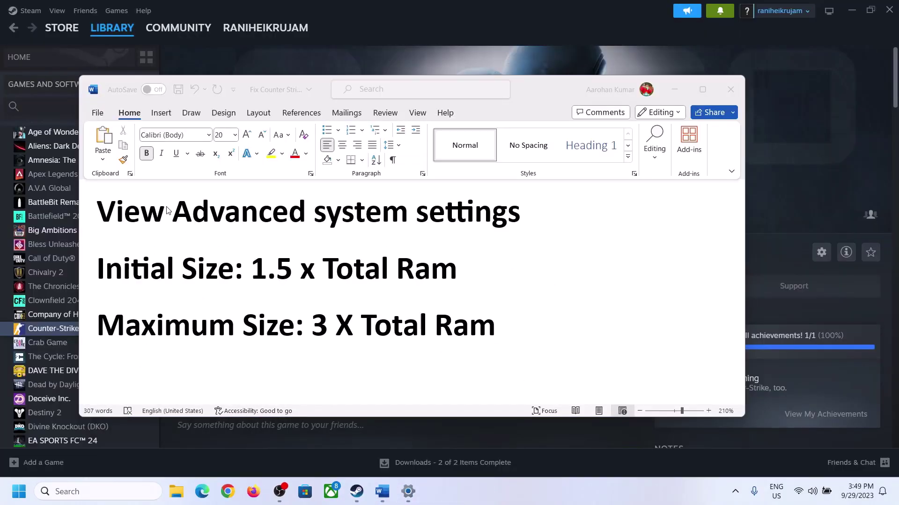
- Copy "View Advanced system settings" from the Word document, search Windows for it, and open the matching Control Panel result
left_click(109, 216)
left_click_drag(106, 216, 500, 222)
key("ctrl+c")
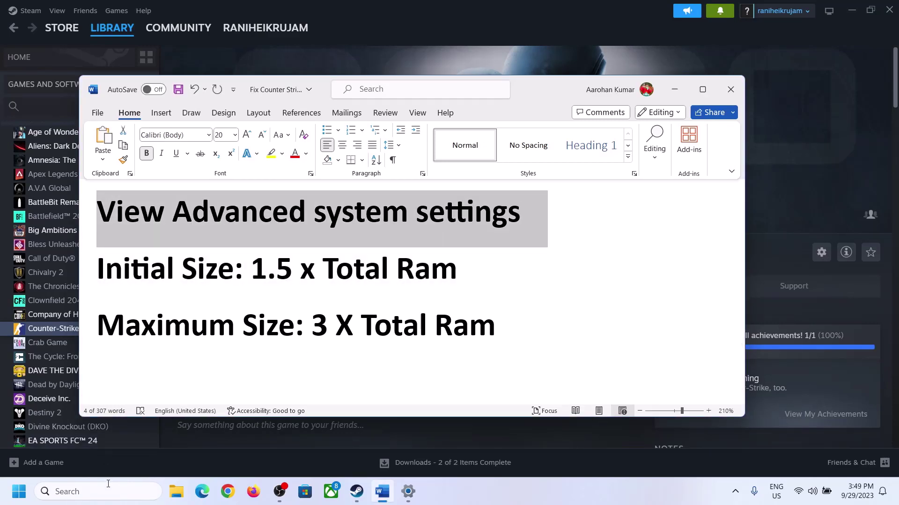
left_click(107, 491)
key("ctrl+v")
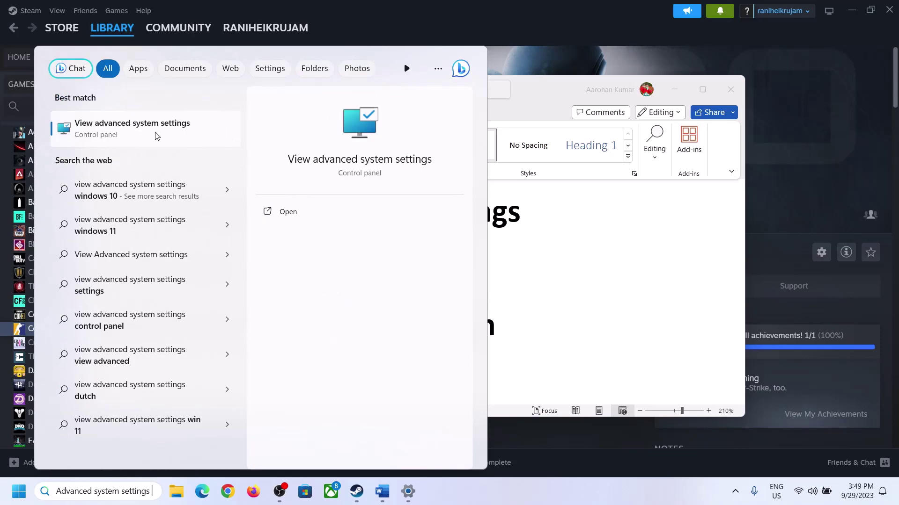
left_click(126, 136)
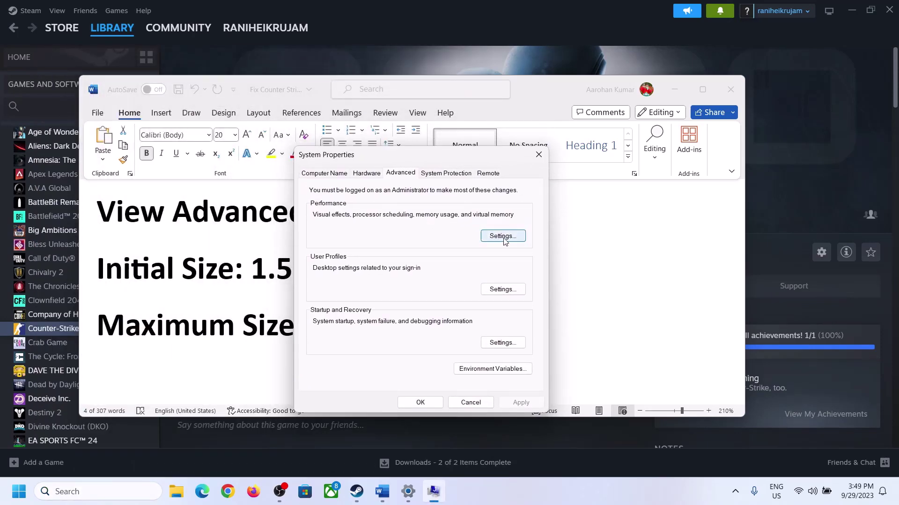
- Open the Virtual Memory settings from the advanced performance options, turn off automatic paging file management, and choose a custom size for drive C
left_click(504, 237)
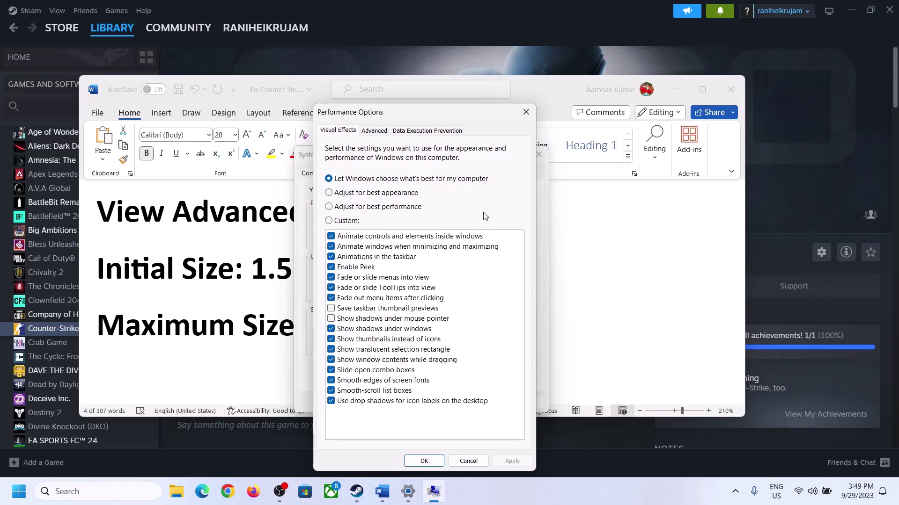
left_click(377, 133)
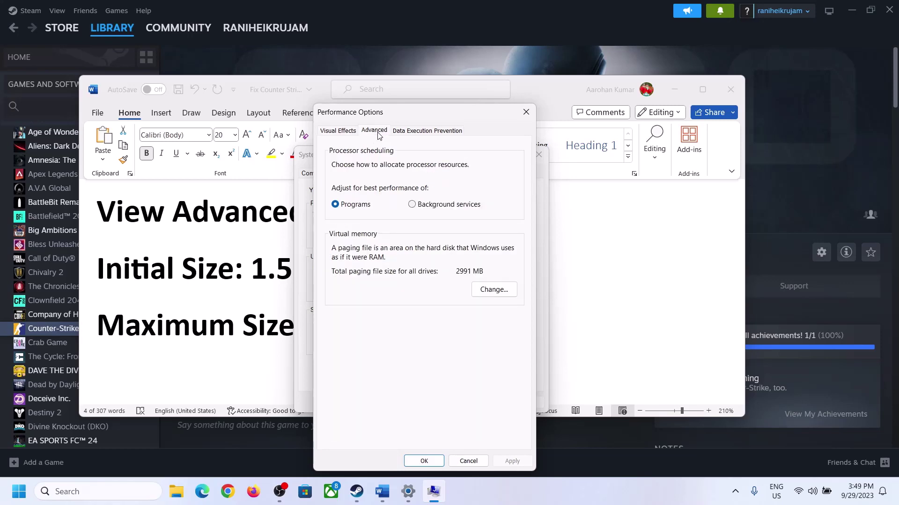
left_click(497, 290)
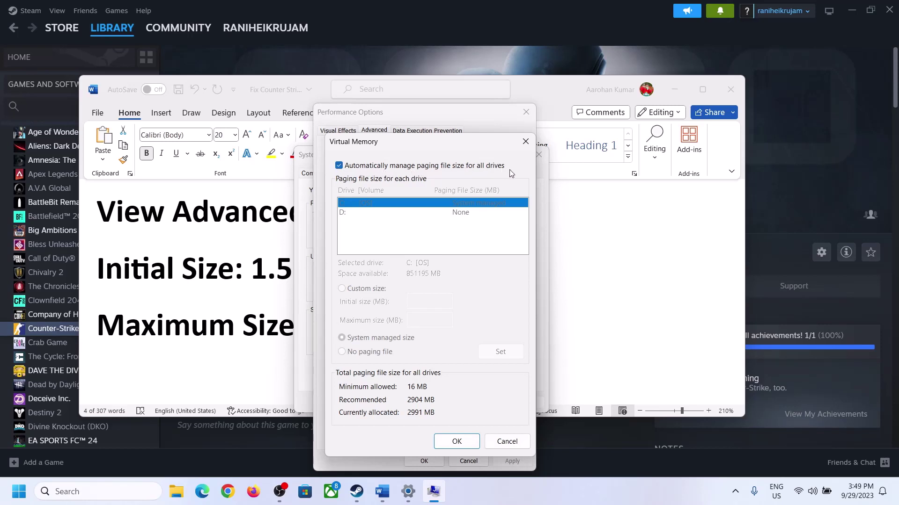
left_click(339, 165)
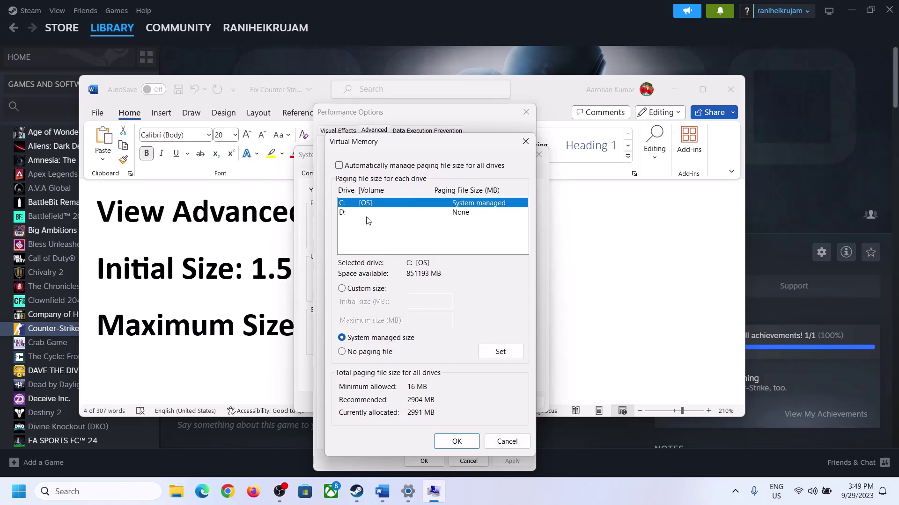
left_click(343, 290)
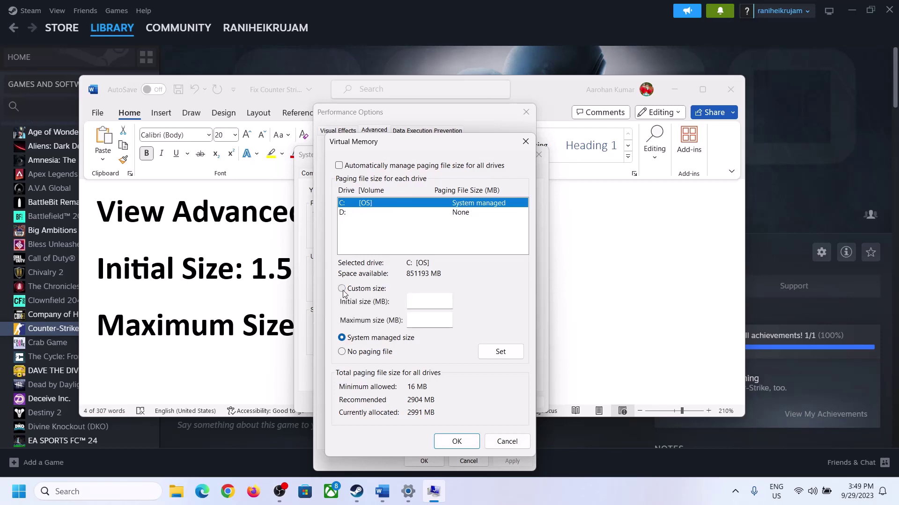
left_click(430, 301)
- Highlight "1.5 x Total Ram" in the Word document, and look up the installed RAM on the System About page in Settings
left_click(254, 284)
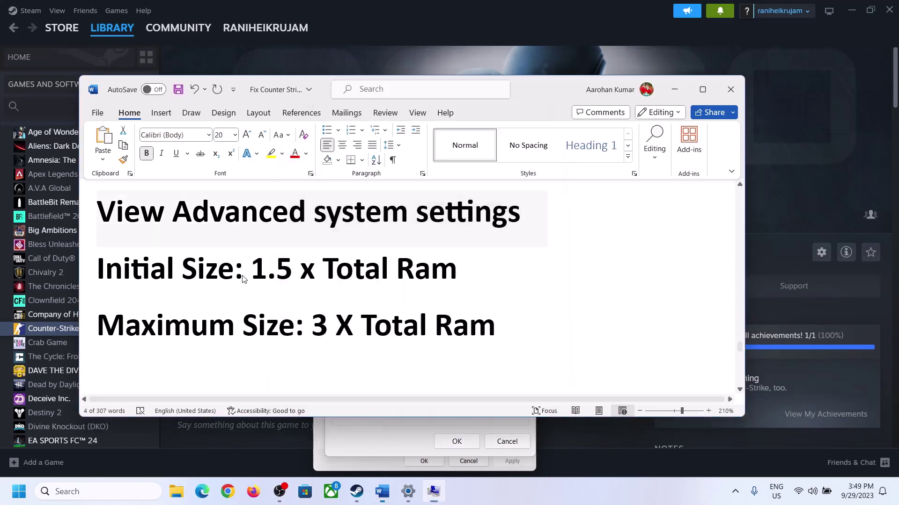
left_click_drag(251, 270, 417, 277)
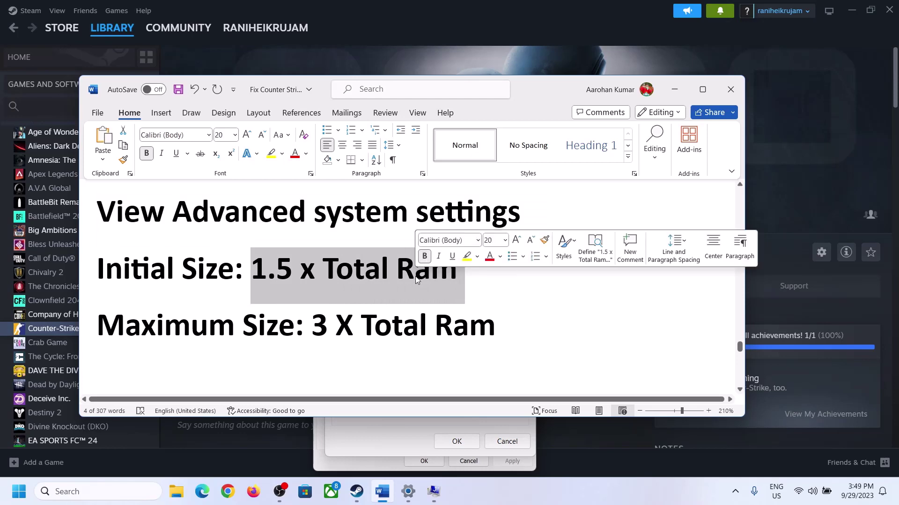
left_click(408, 494)
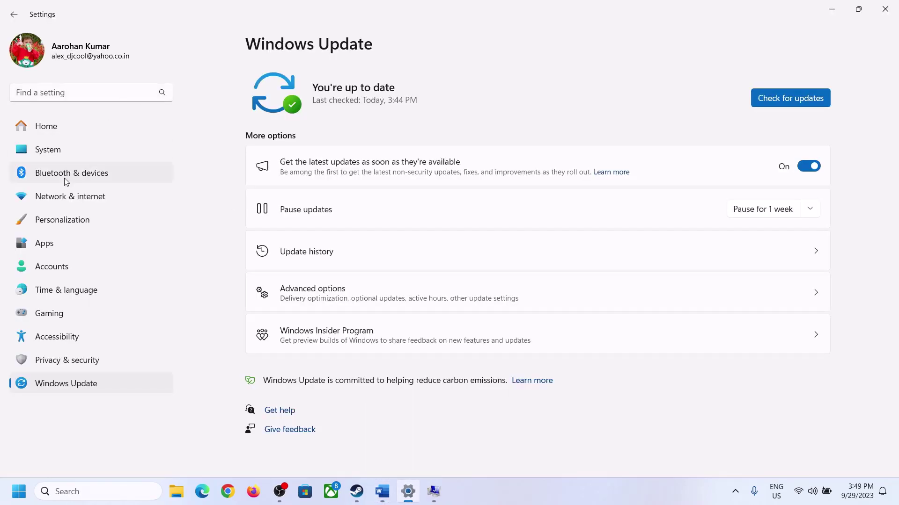
left_click(45, 151)
scroll(331, 335, "down", 4)
scroll(331, 335, "down", 3)
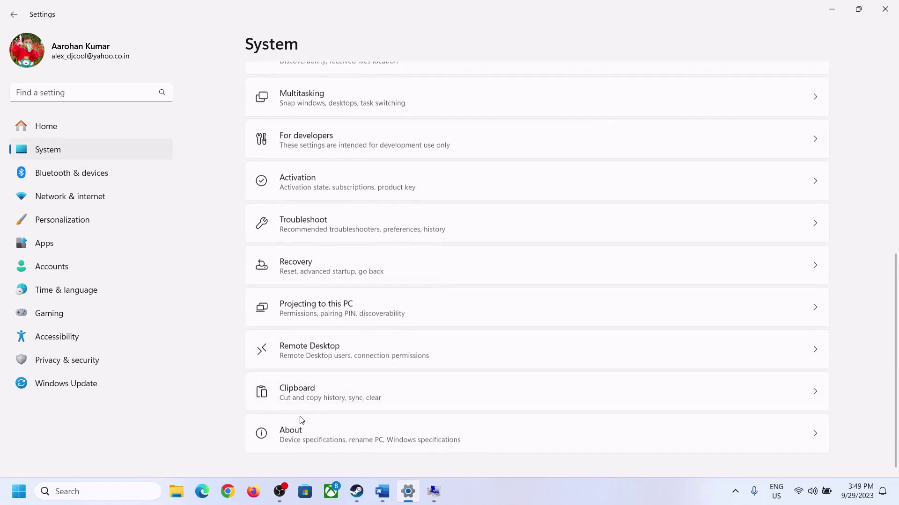
left_click(295, 440)
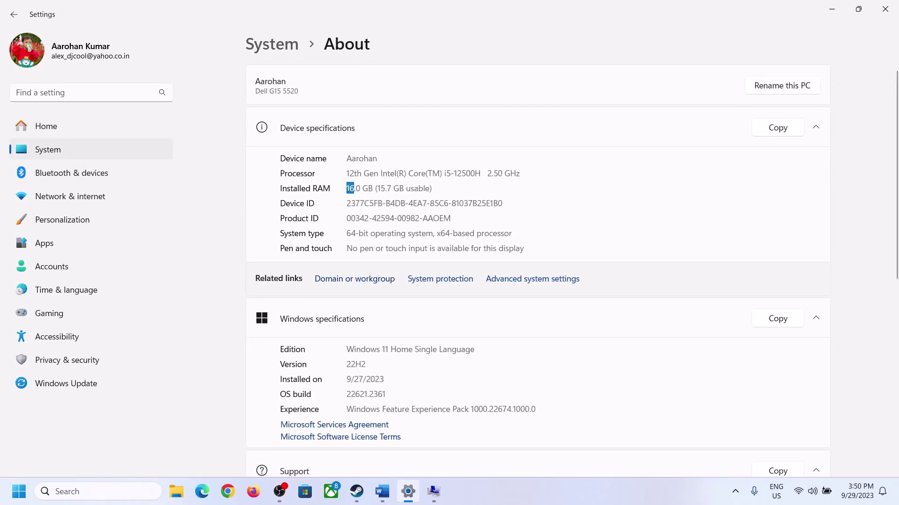
left_click(354, 188)
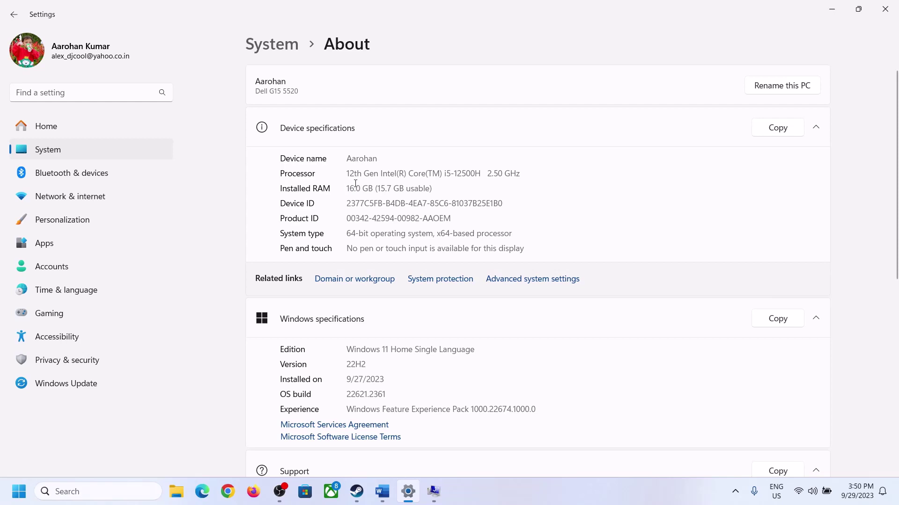
left_click_drag(355, 187, 344, 188)
- Return to the Virtual Memory window, launch Calculator with the Run command calc, and place it beside that window
left_click(434, 493)
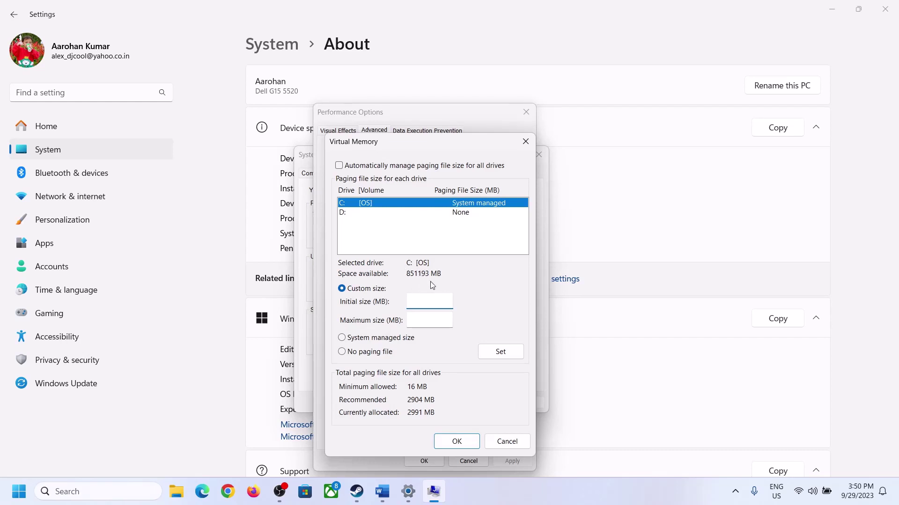
mouse_move(408, 492)
left_click(405, 433)
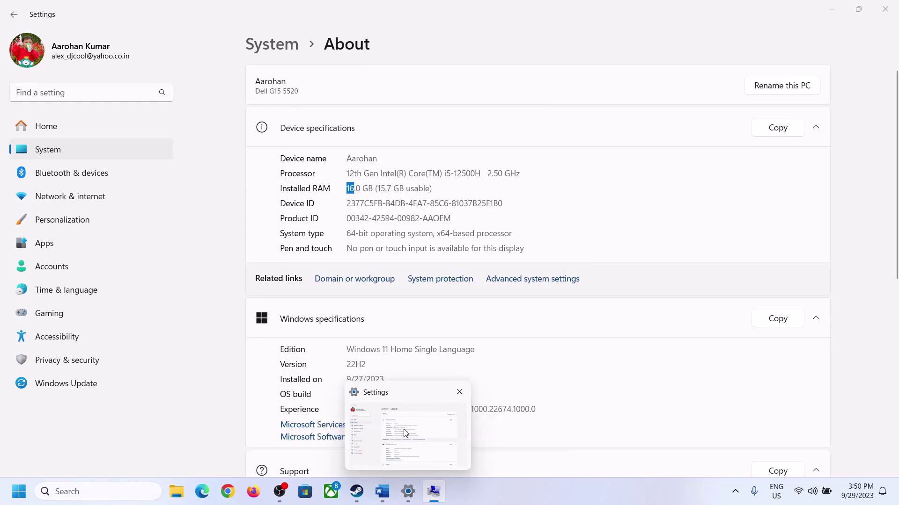
key("super+r")
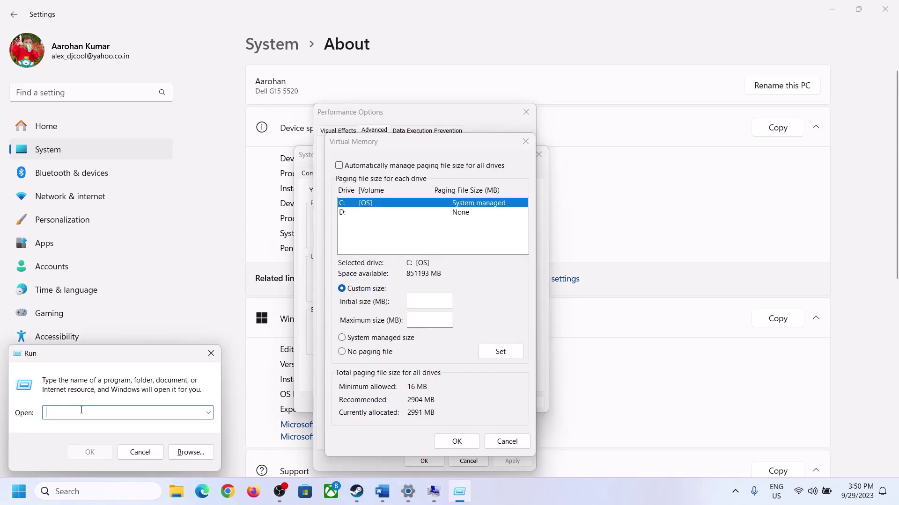
type("ca")
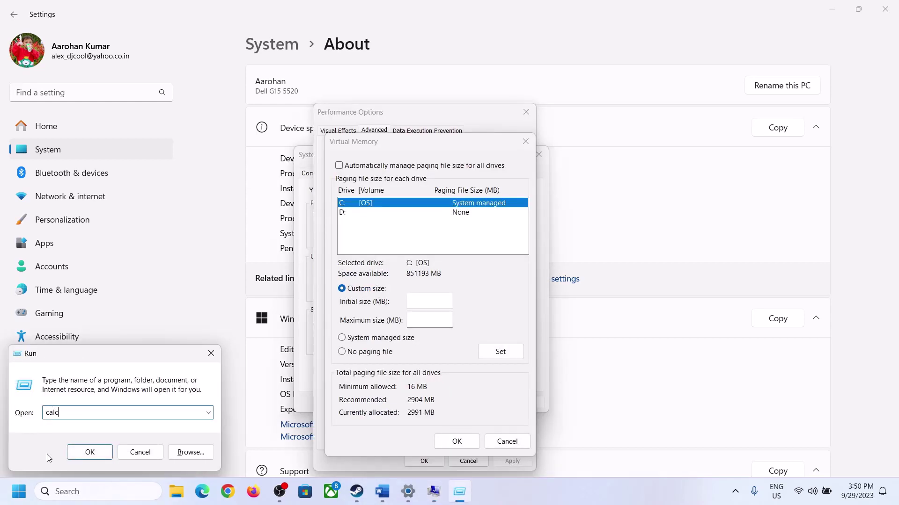
type("lc")
left_click(90, 452)
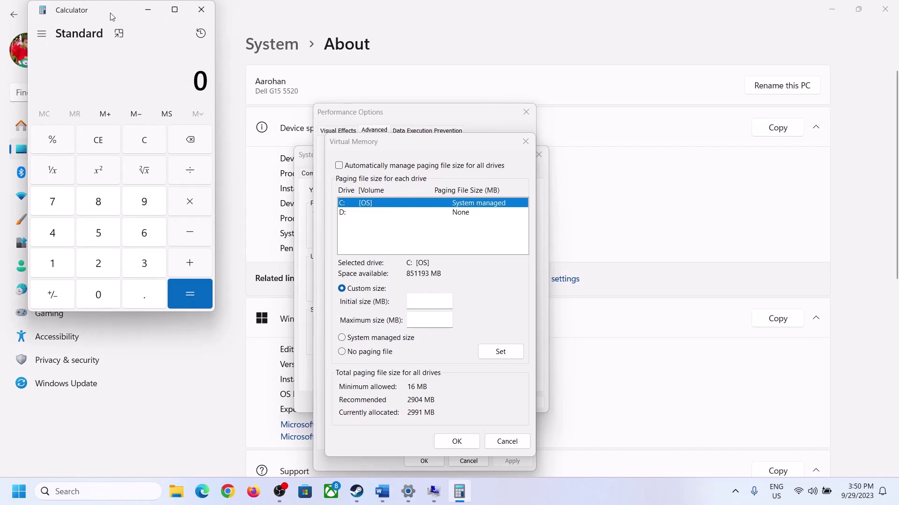
left_click_drag(112, 17, 655, 154)
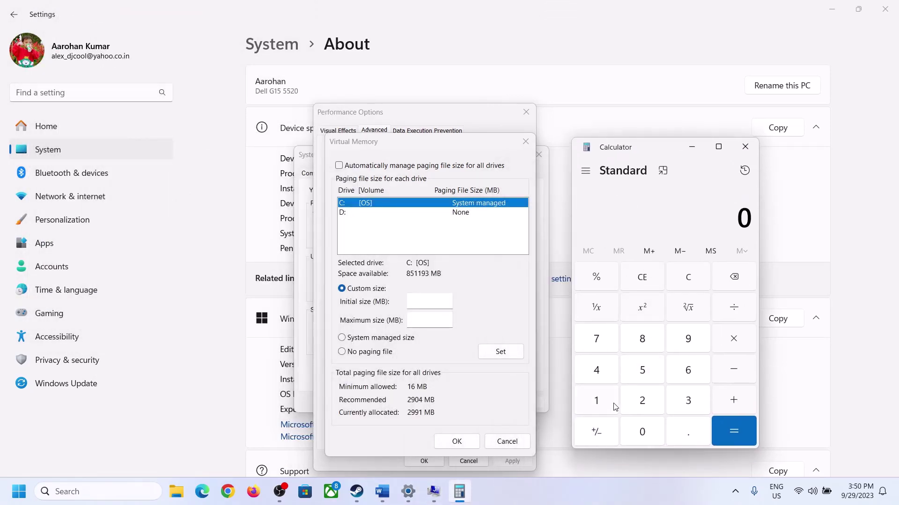
- Bring the Word document's size formulas into view behind Calculator, and calculate 16 × 1024 to convert the RAM to megabytes
left_click(382, 492)
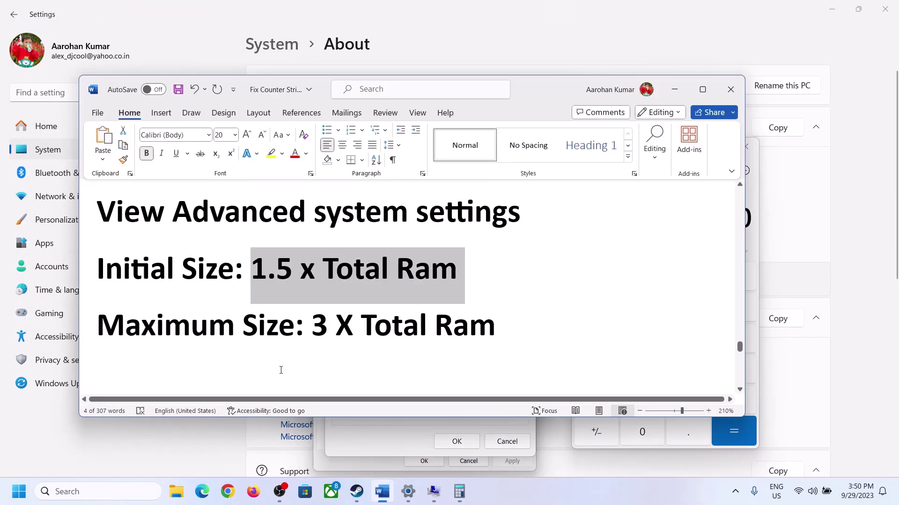
left_click(459, 491)
left_click(597, 404)
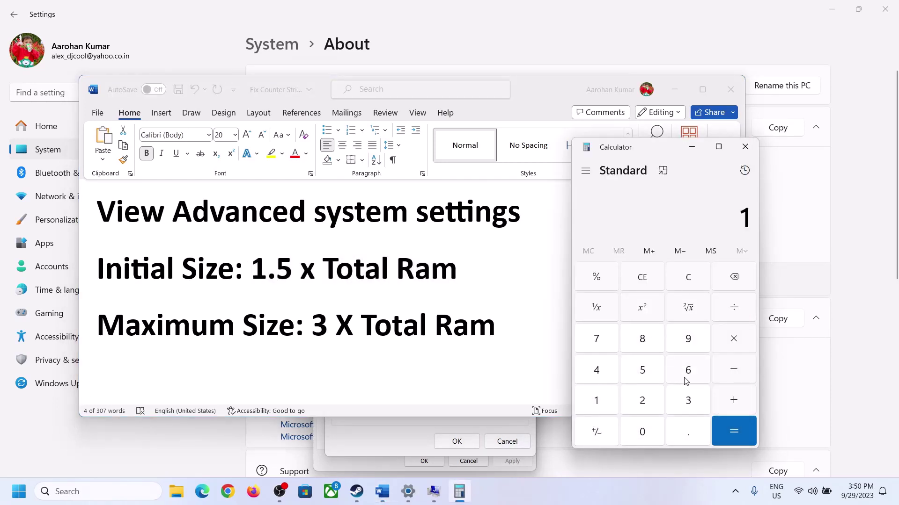
left_click(685, 376)
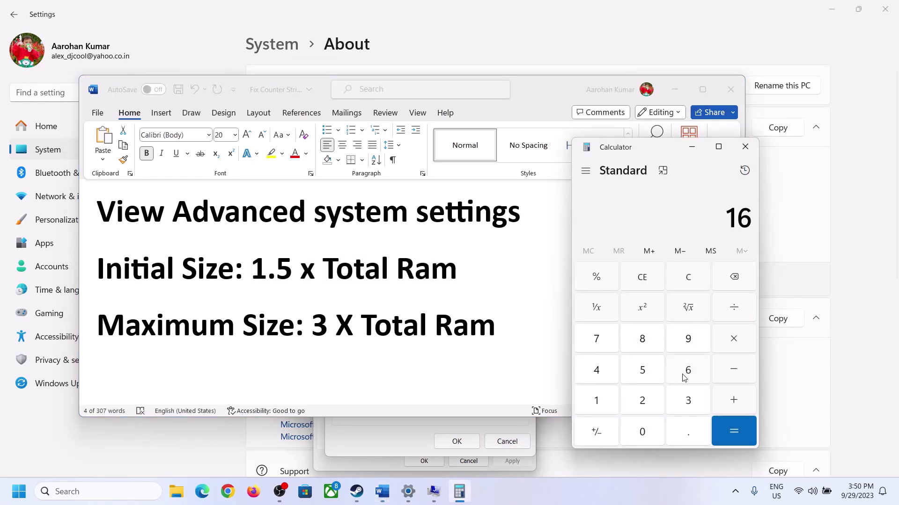
left_click(689, 282)
left_click(603, 402)
left_click(674, 376)
left_click(733, 344)
left_click(595, 406)
left_click(650, 435)
left_click(645, 406)
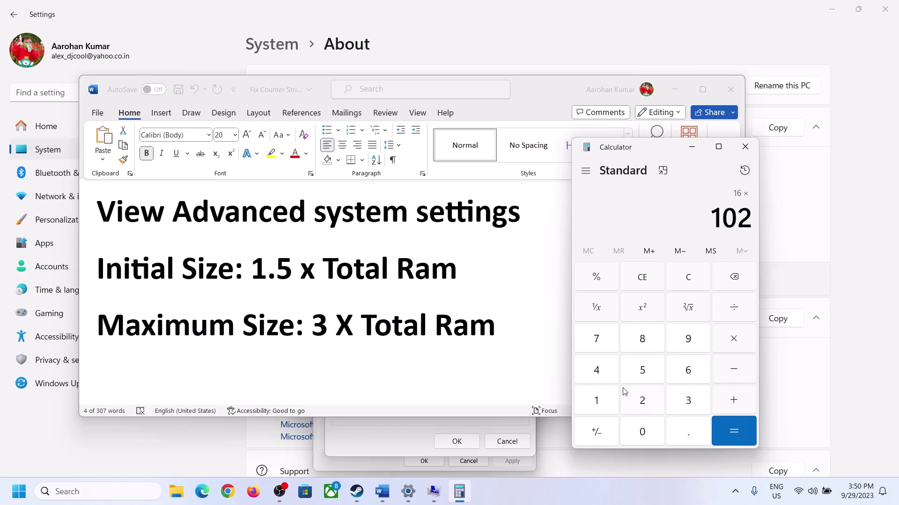
left_click(604, 379)
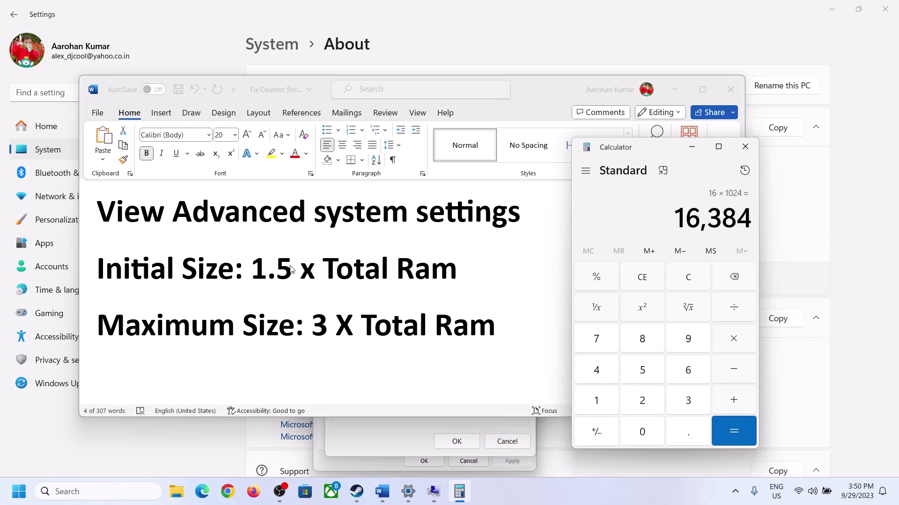
- Multiply the RAM in megabytes by 1.5 in Calculator, and return to the Virtual Memory window's initial size entry
left_click(734, 339)
left_click(608, 403)
left_click(686, 440)
left_click(648, 376)
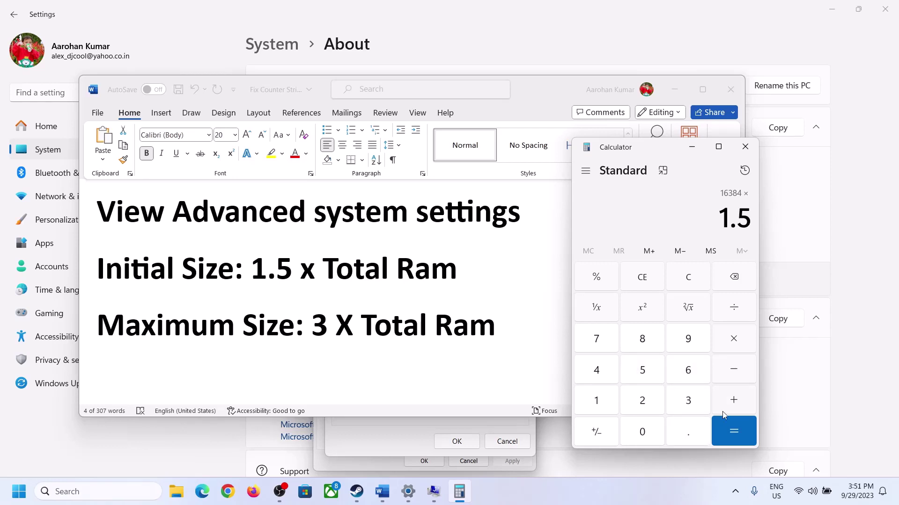
left_click(733, 427)
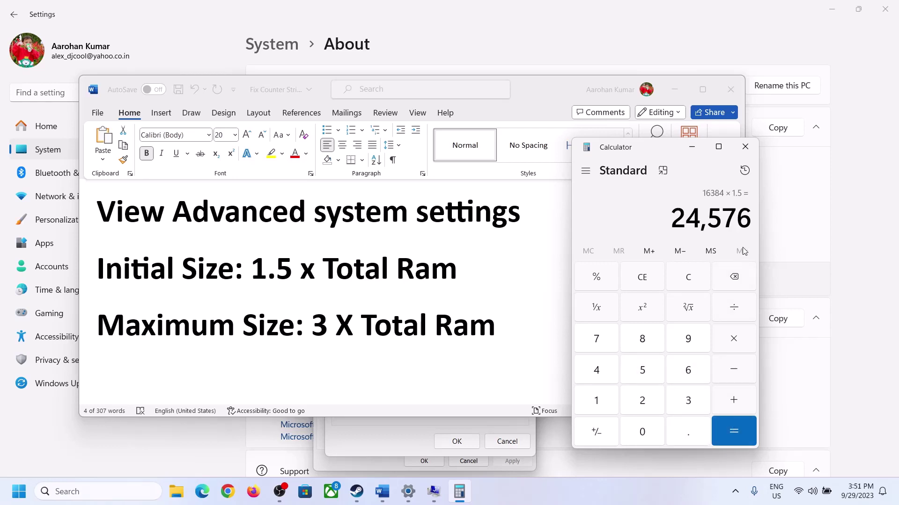
left_click(401, 437)
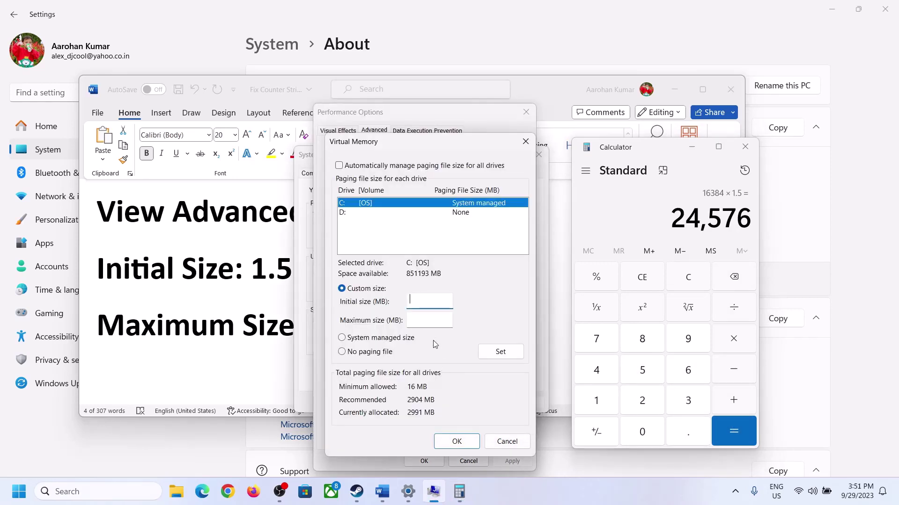
- Enter 24576 MB as the custom initial paging file size for drive C, and go to the maximum size entry
left_click(422, 297)
type("24576")
left_click(450, 320)
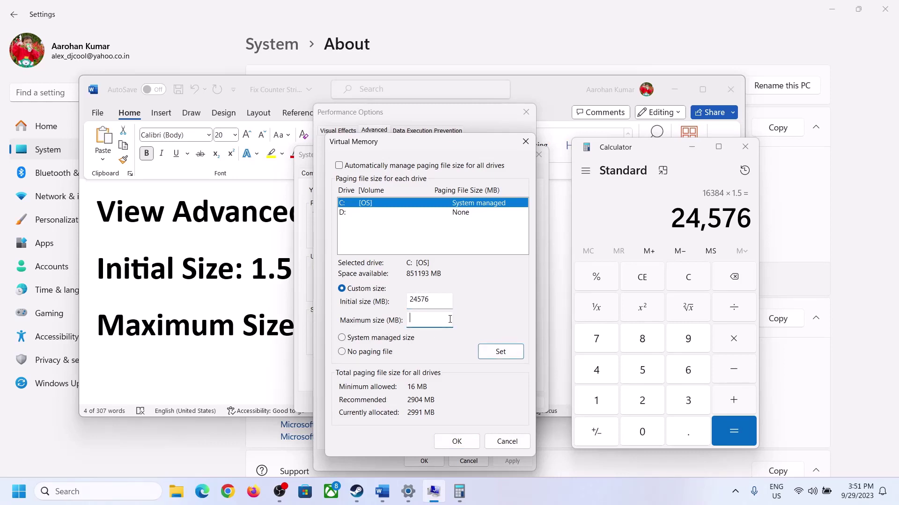
- Clear Calculator's previous result beside the Word size formulas, and recheck the installed RAM on the System About page
key("alt+Tab")
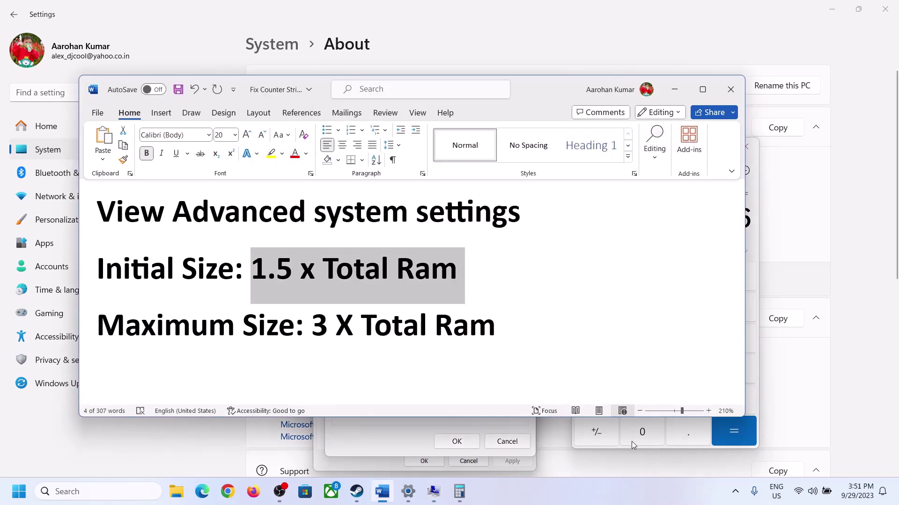
left_click(754, 242)
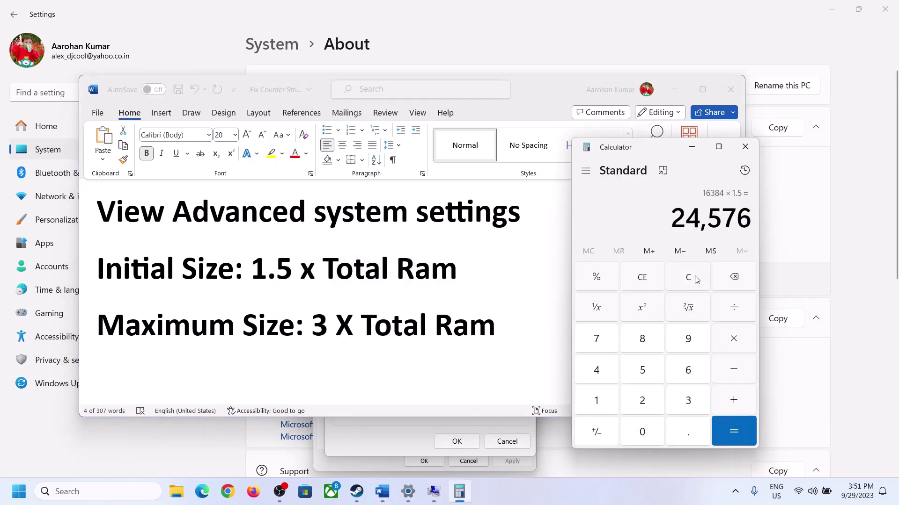
left_click(697, 278)
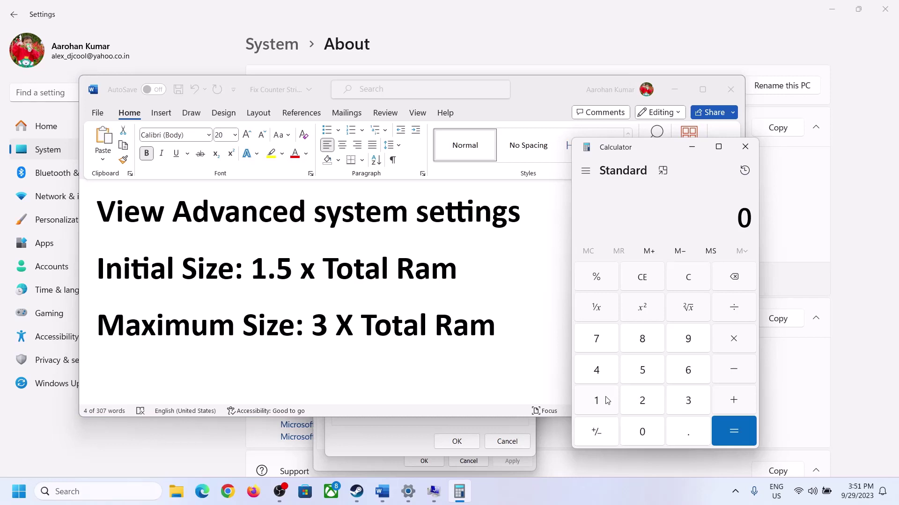
left_click(408, 491)
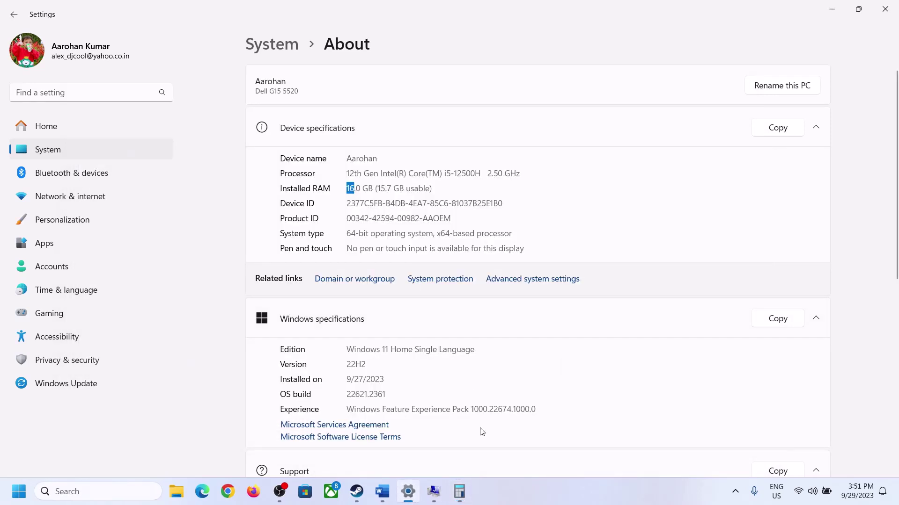
key("alt+Tab")
- Calculate 16 × 1024 in Calculator to convert the installed RAM to megabytes
left_click(607, 397)
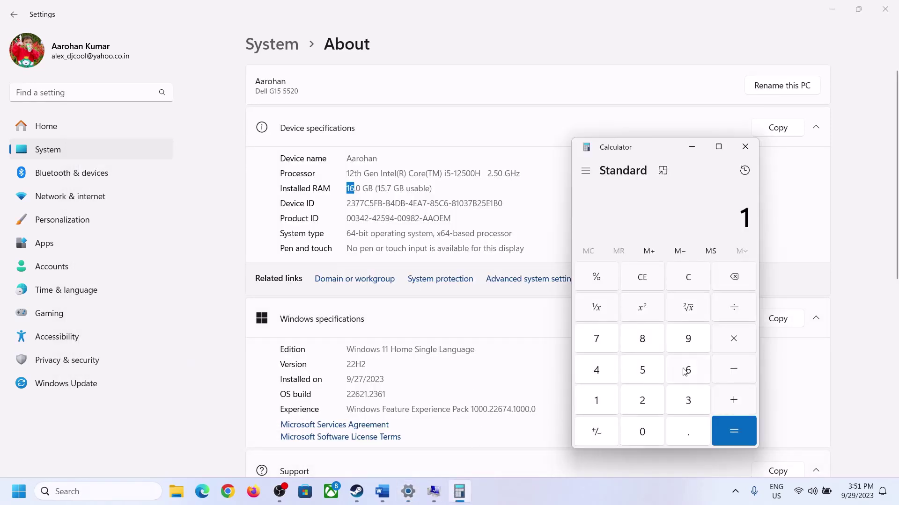
left_click(688, 368)
key("asterisk")
left_click(603, 397)
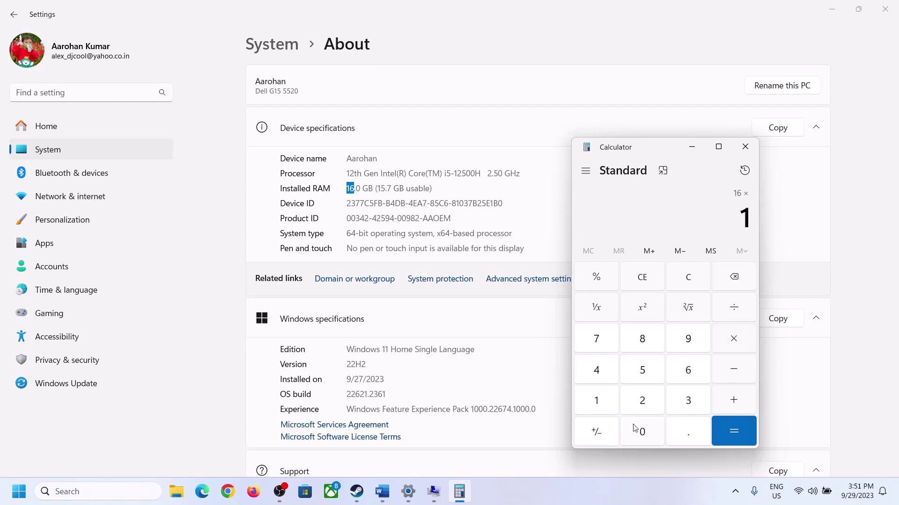
left_click(635, 426)
left_click(642, 398)
left_click(598, 372)
left_click(721, 434)
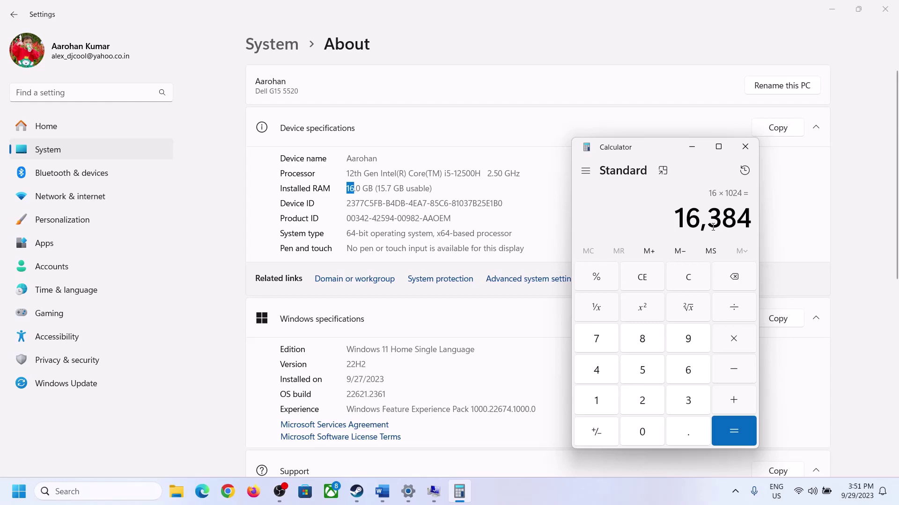
- Consult the maximum size formula in the Word document, and multiply the RAM in megabytes by 3 in Calculator
left_click(377, 497)
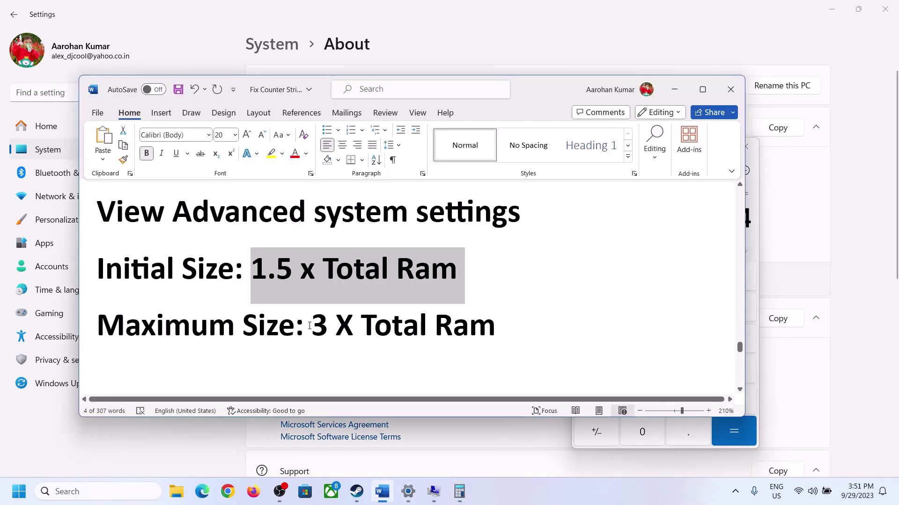
left_click(459, 491)
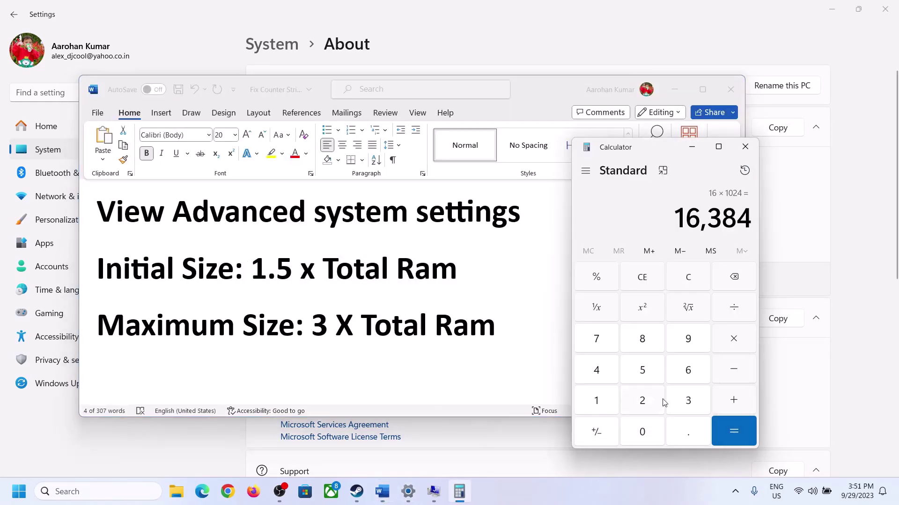
left_click(733, 340)
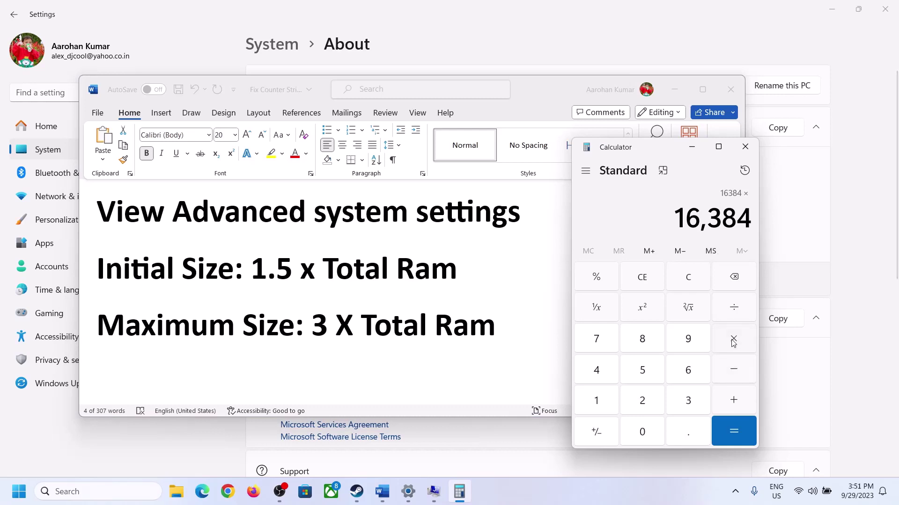
left_click(683, 400)
left_click(741, 429)
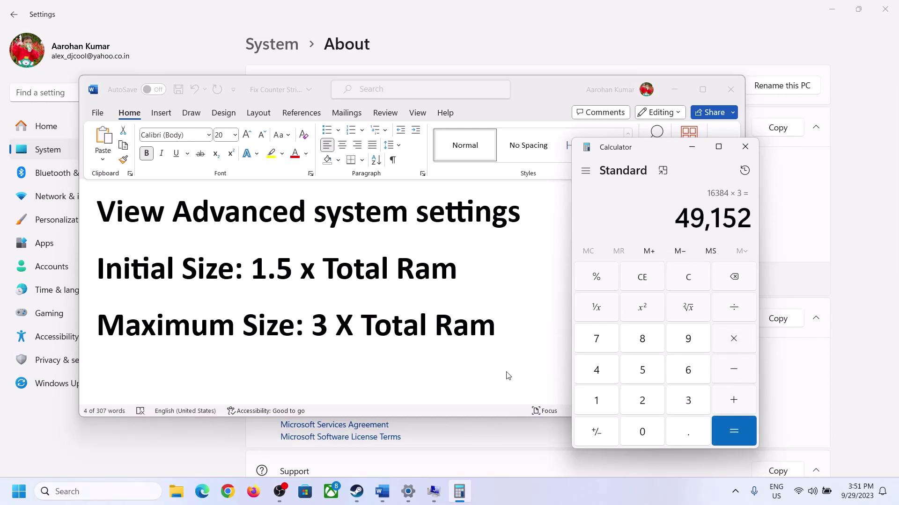
- Enter 49152 MB as the maximum paging file size, and apply the custom size to drive C
left_click(434, 492)
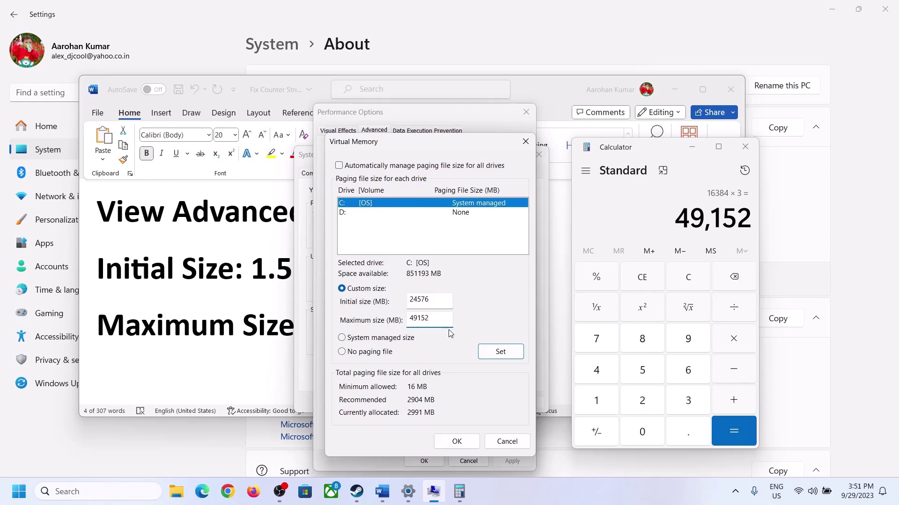
left_click(500, 353)
left_click(460, 442)
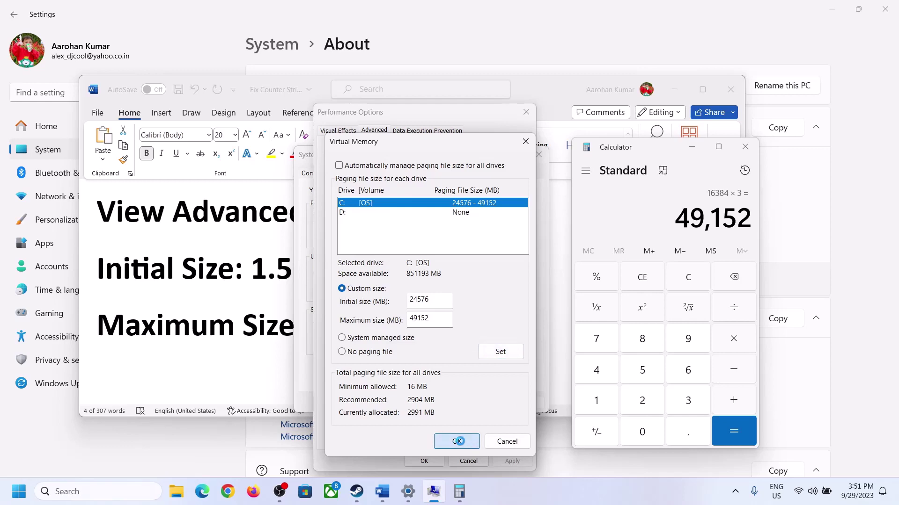
- Accept the Performance Options and System Properties changes, and dismiss the restart prompt without restarting
left_click(557, 289)
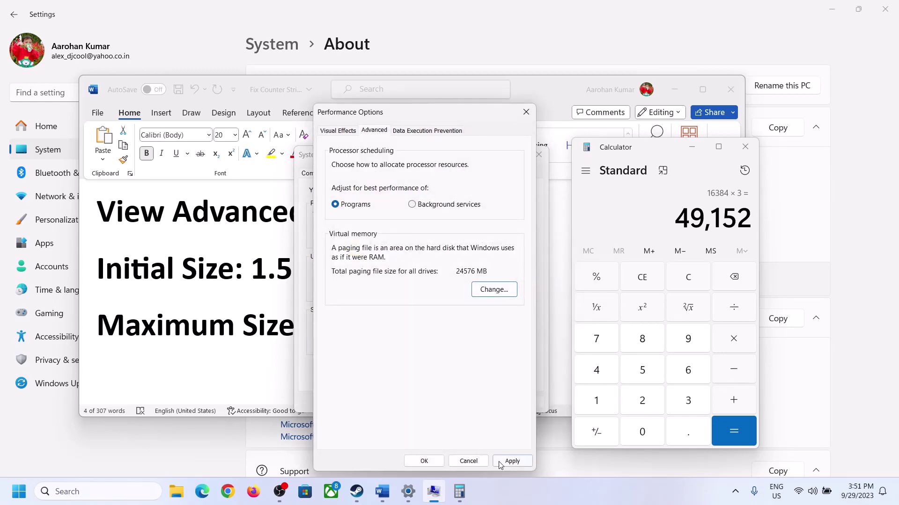
left_click(424, 461)
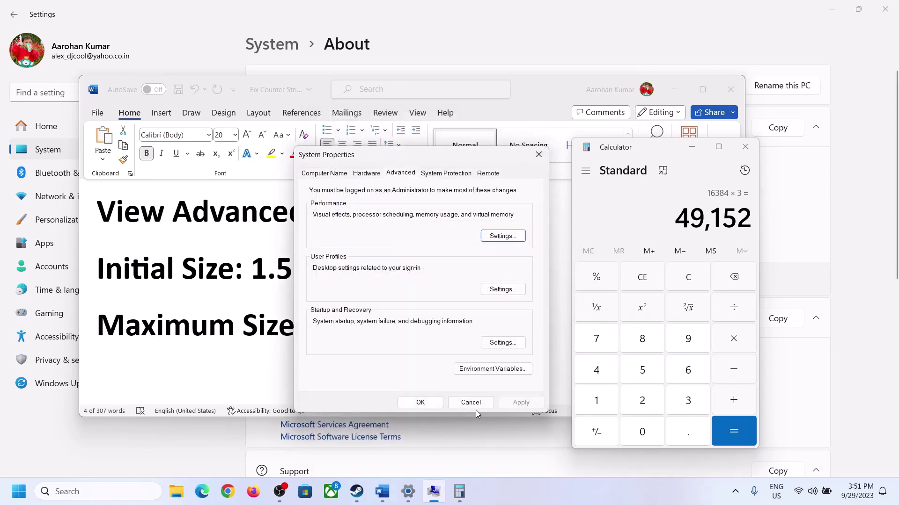
left_click(420, 402)
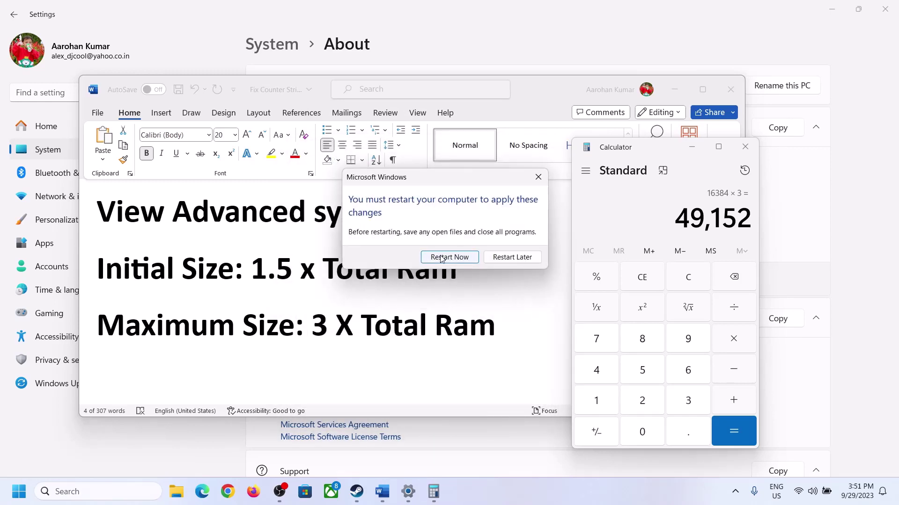
left_click(538, 177)
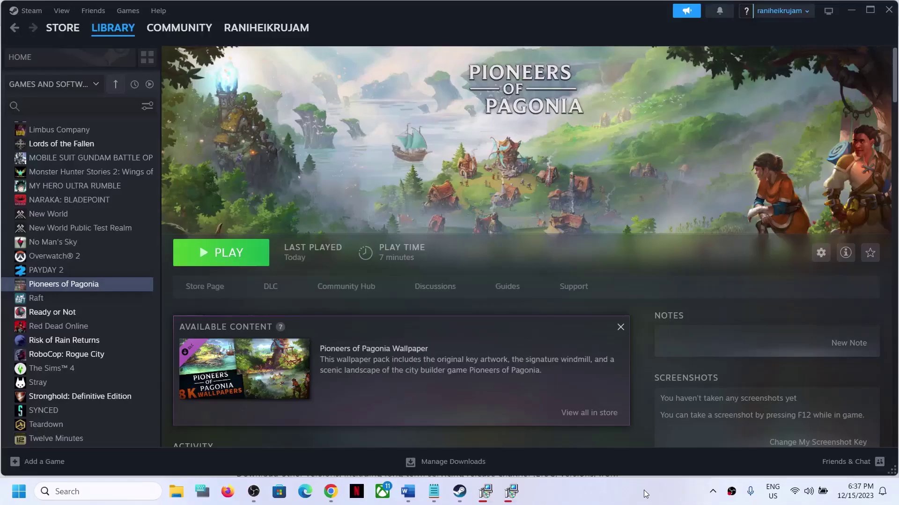
- Bring up Step 14 in the House Flipper 2 Word document, and highlight its windowed mode and lower graphics settings instructions
left_click(407, 497)
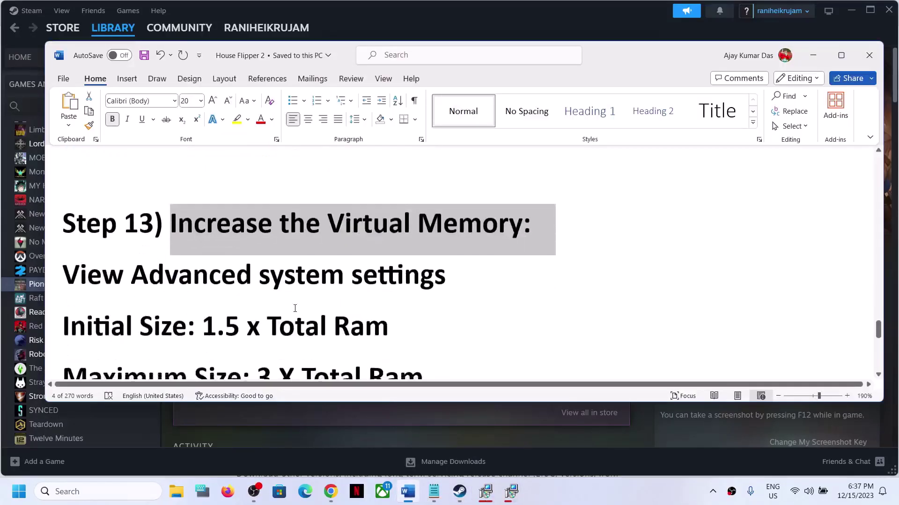
scroll(210, 244, "down", 5)
left_click_drag(170, 246, 760, 250)
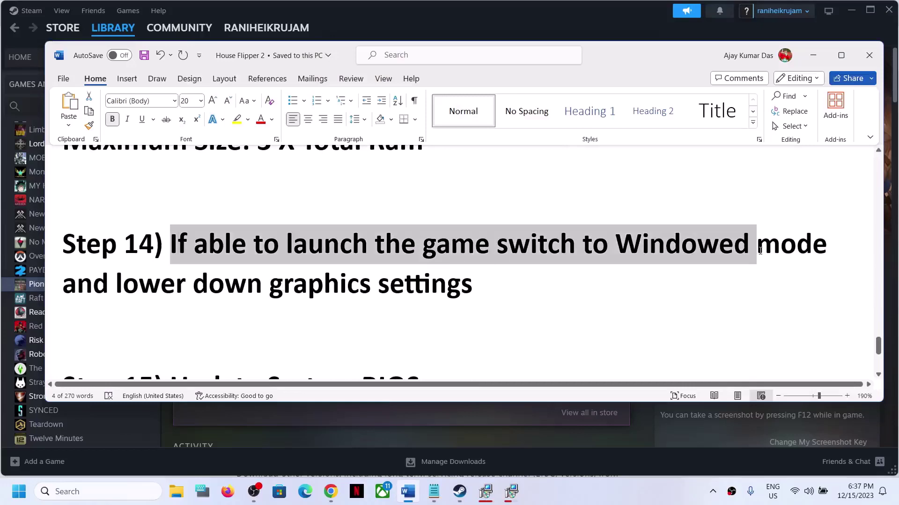
left_click(66, 327)
left_click_drag(66, 328, 496, 248)
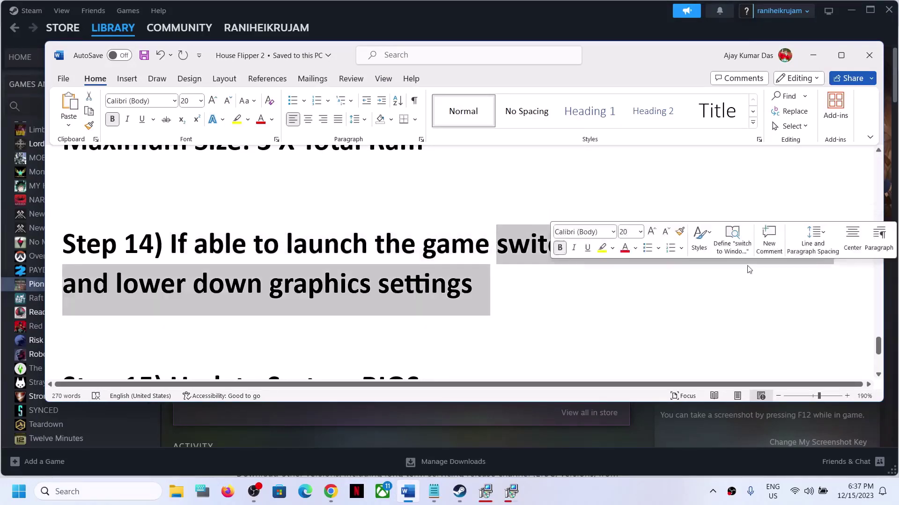
left_click(114, 307)
left_click_drag(115, 288, 490, 288)
- Launch Pioneers of Pagonia from the Steam library, and choose Windowed as the display mode in its video options
left_click(813, 55)
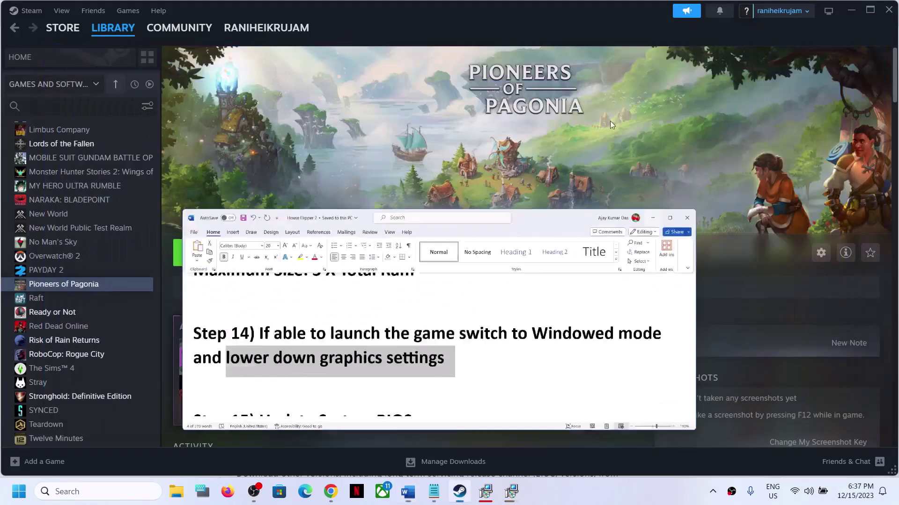
left_click(217, 256)
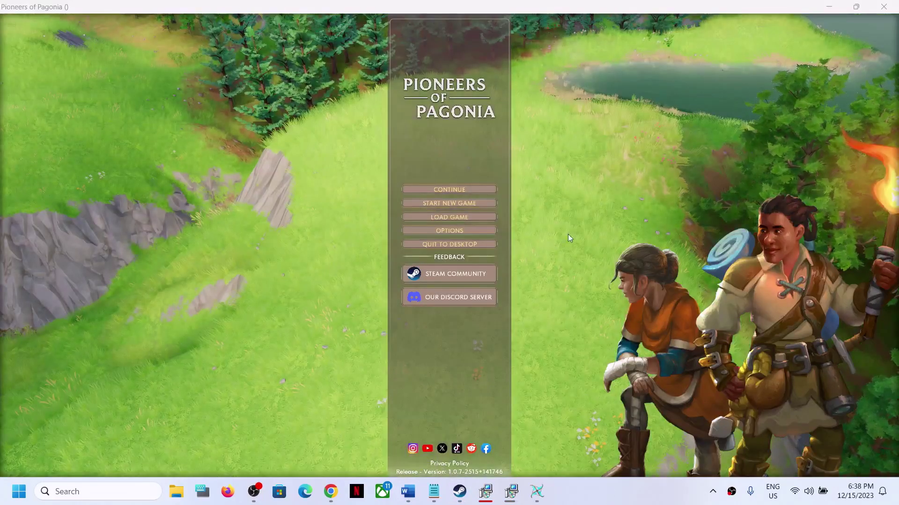
left_click(468, 234)
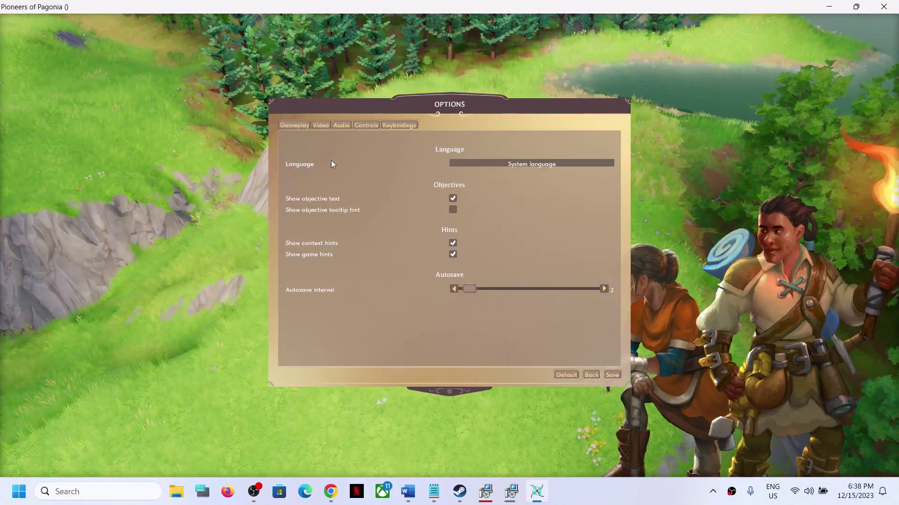
left_click(322, 124)
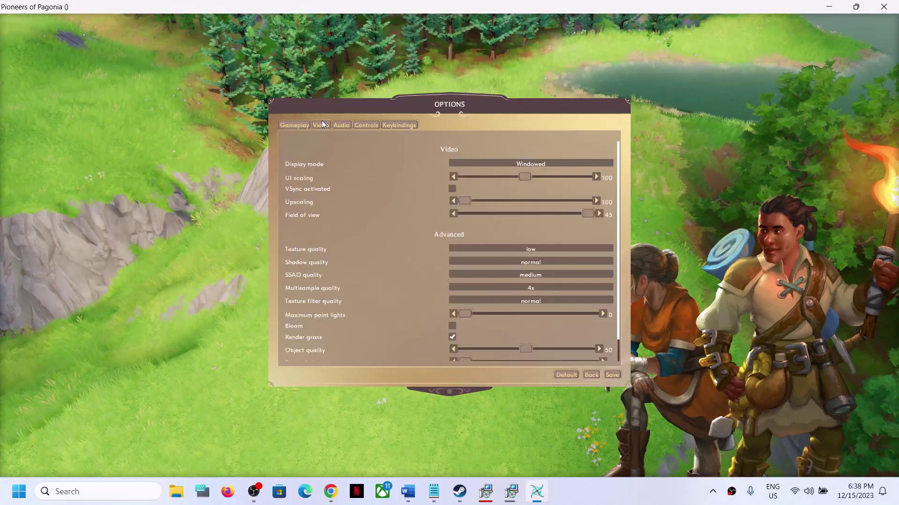
left_click(590, 164)
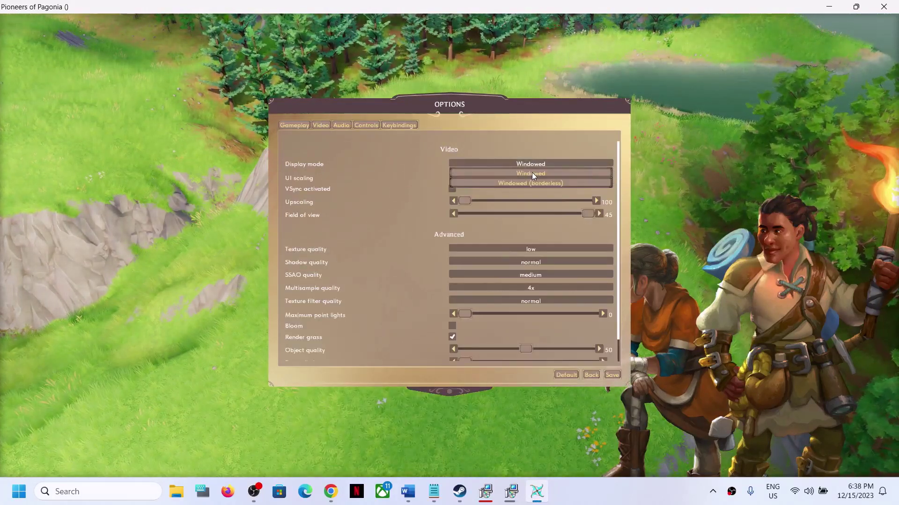
left_click(531, 173)
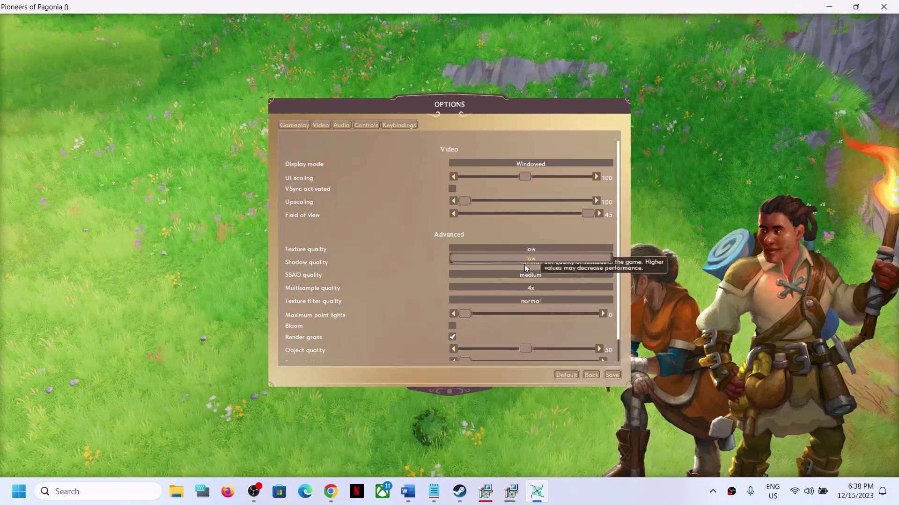
- Choose normal for the shadow quality and medium for the SSAO quality in the advanced video options
left_click(515, 274)
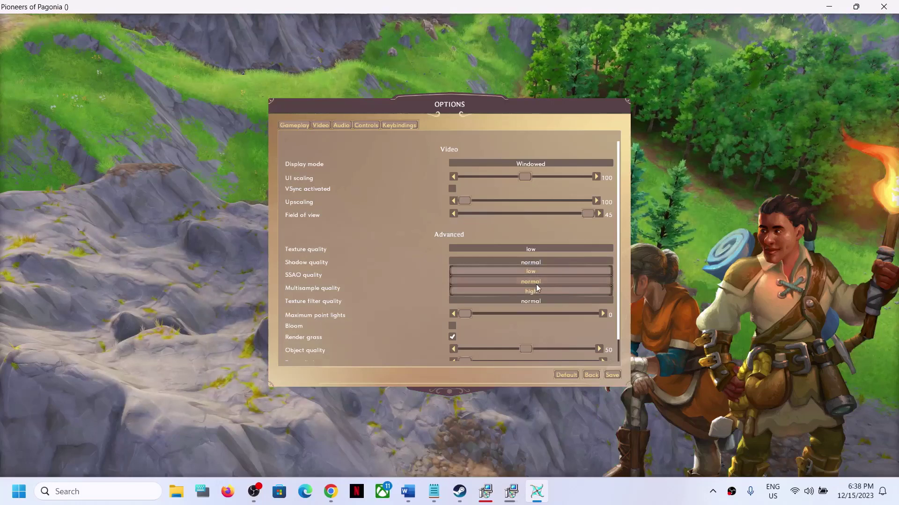
left_click(536, 283)
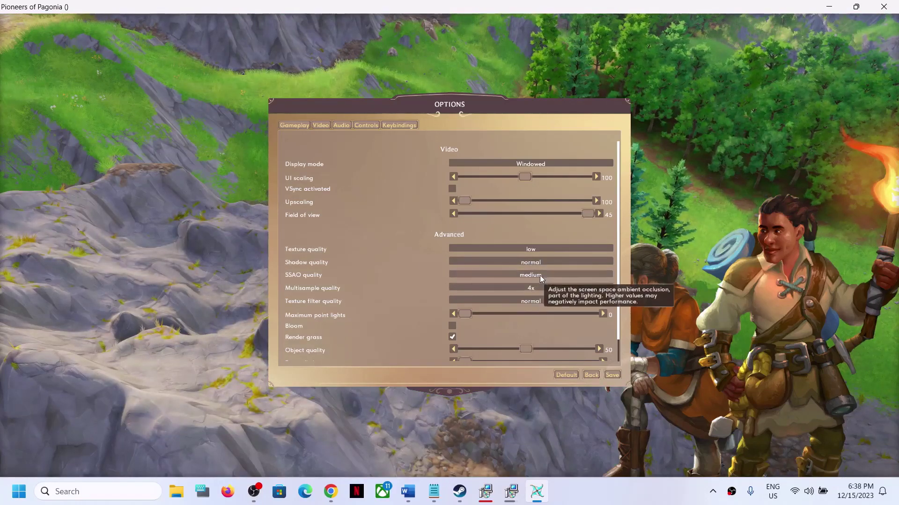
scroll(538, 300, "down", 1)
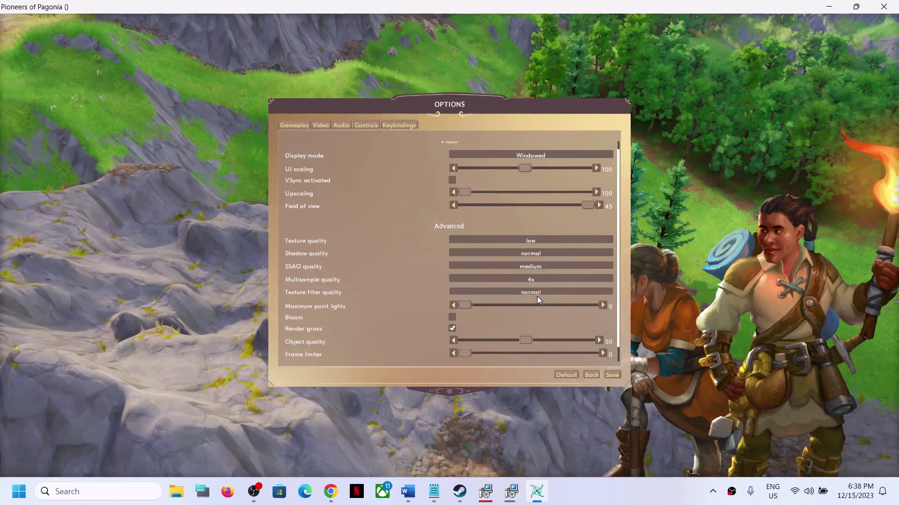
left_click(538, 268)
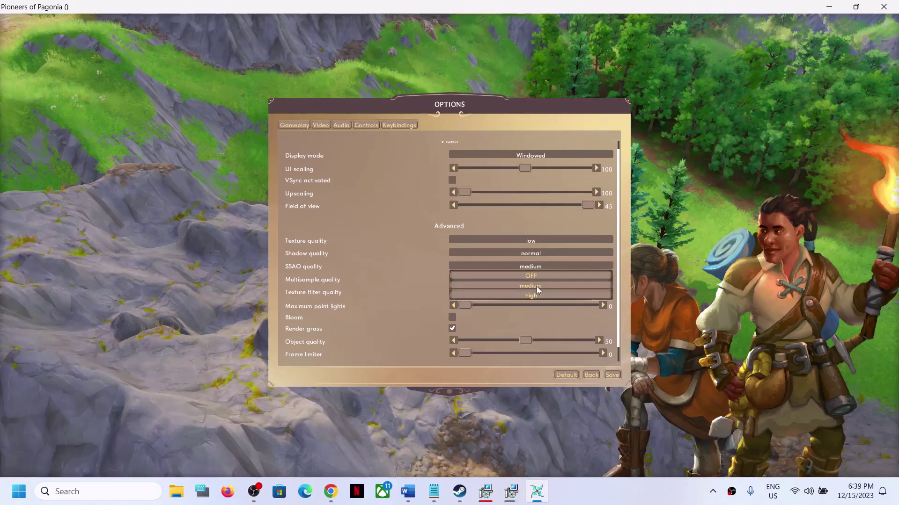
left_click(537, 286)
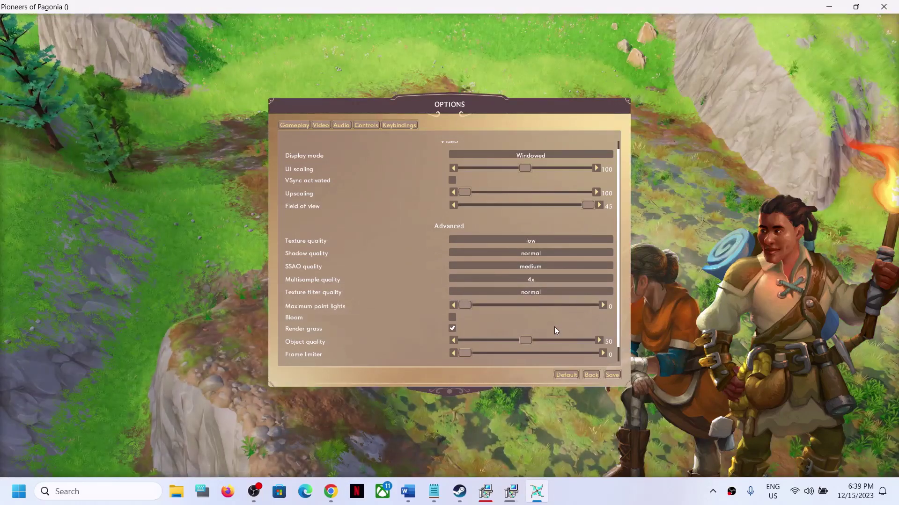
- Toggle Bloom on and back off, and review the remaining advanced video options down to Triple buffering
scroll(554, 327, "down", 1)
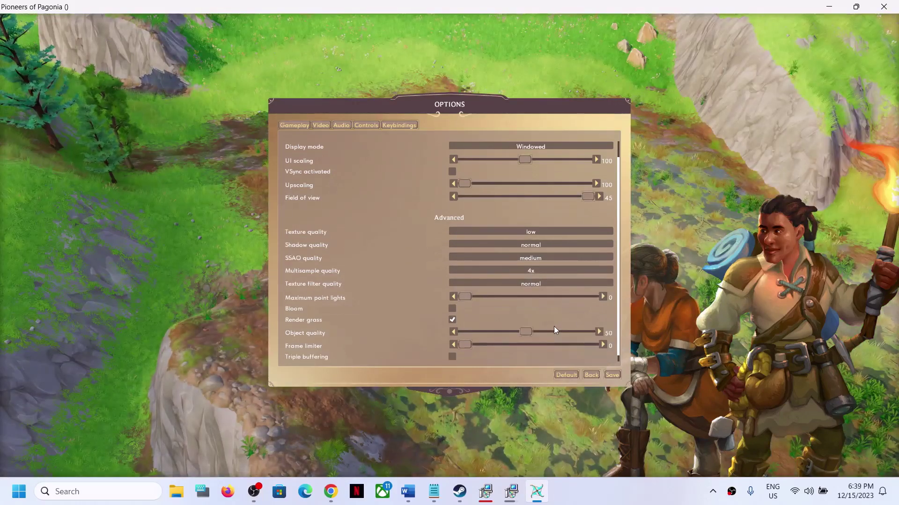
left_click(453, 310)
left_click(453, 309)
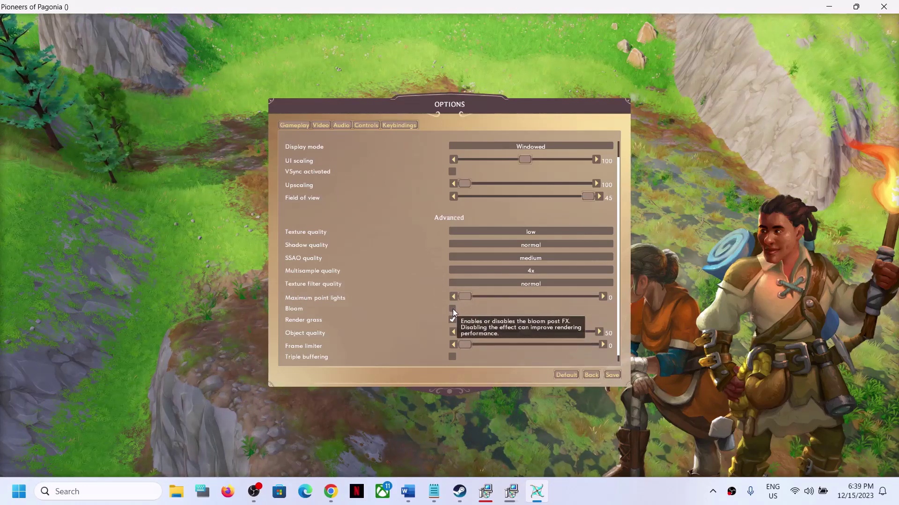
scroll(513, 344, "down", 1)
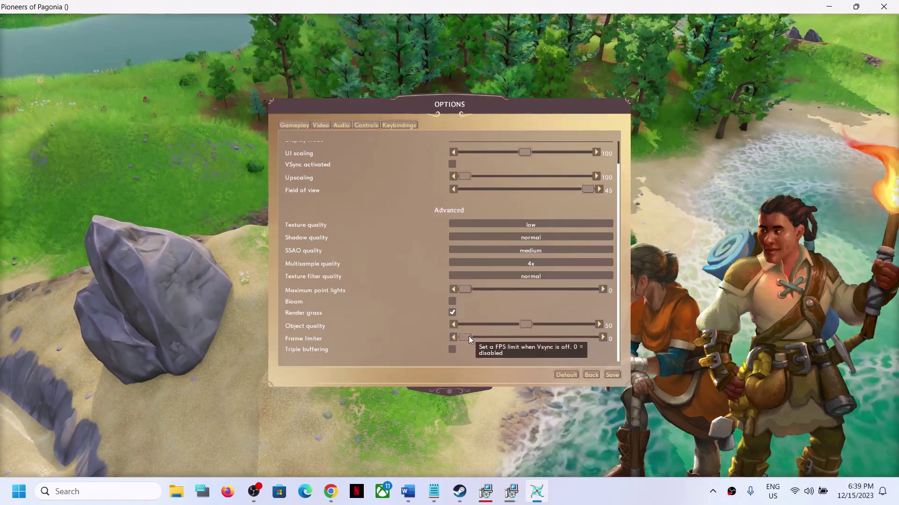
- Set the frame limiter to 60 in the advanced video options, save the options, and exit Pioneers of Pagonia
left_click_drag(468, 336, 495, 339)
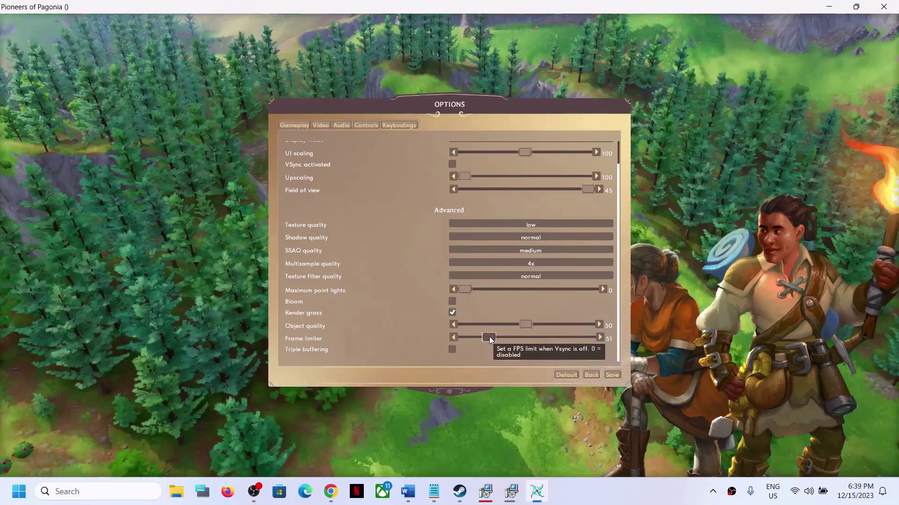
left_click_drag(495, 340, 495, 340)
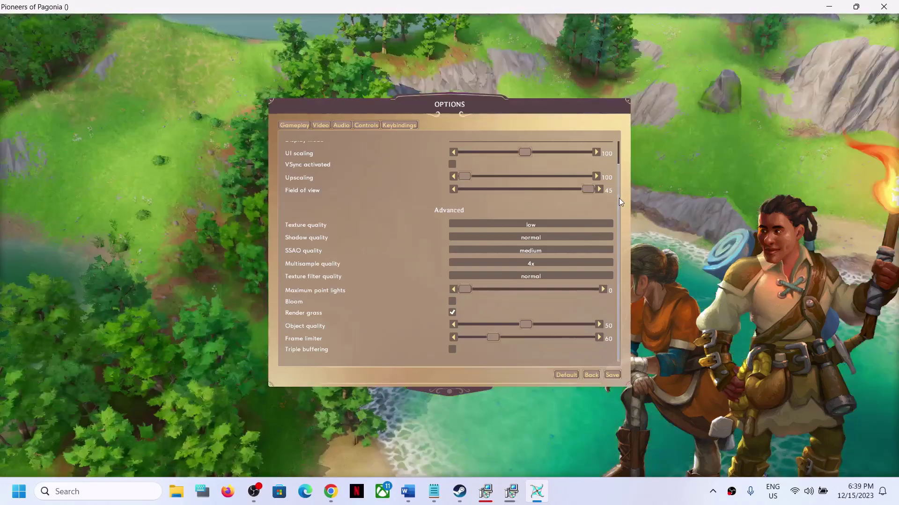
scroll(618, 198, "up", 2)
scroll(623, 211, "down", 2)
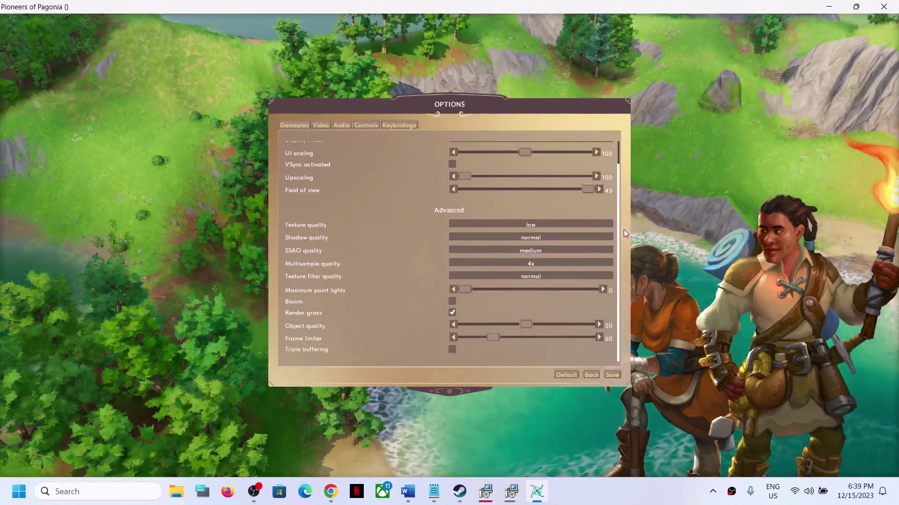
left_click(617, 375)
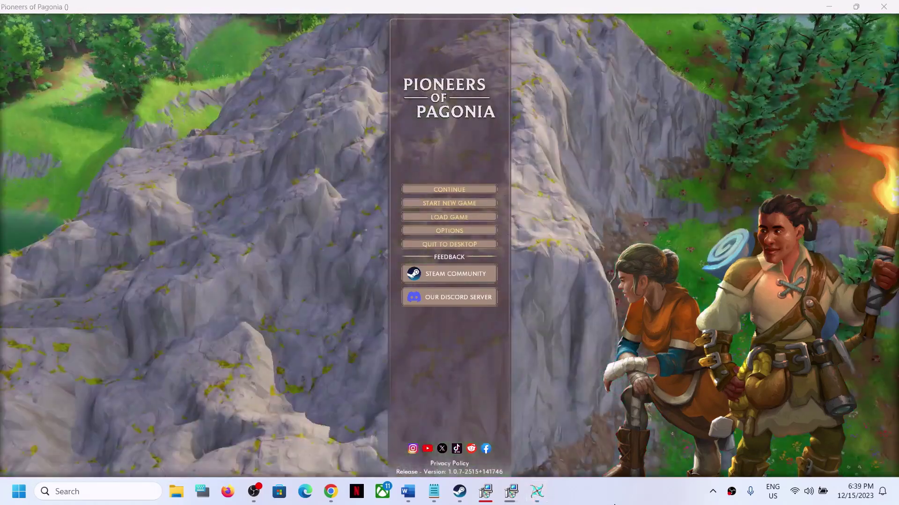
left_click(617, 497)
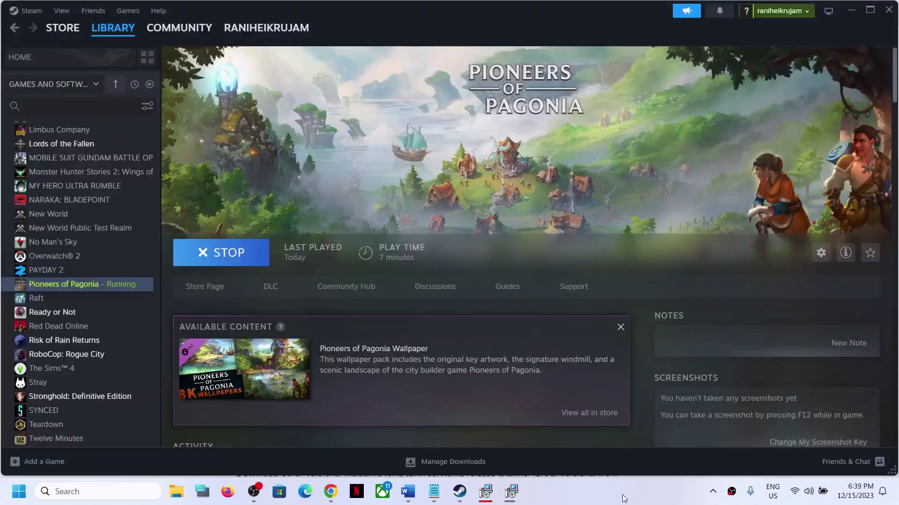
- Return to the House Flipper 2 Word document, and go over Step 15 on updating the system BIOS
left_click(416, 497)
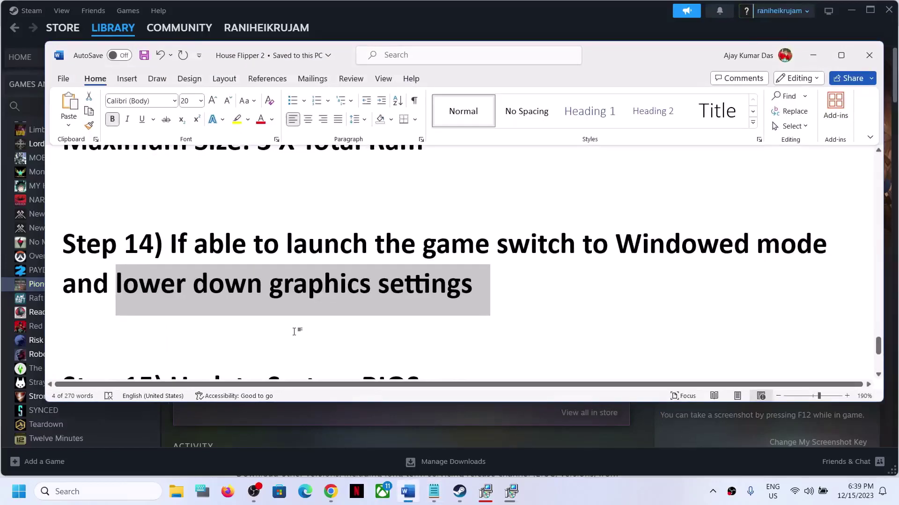
scroll(309, 327, "down", 1)
left_click_drag(155, 334, 420, 333)
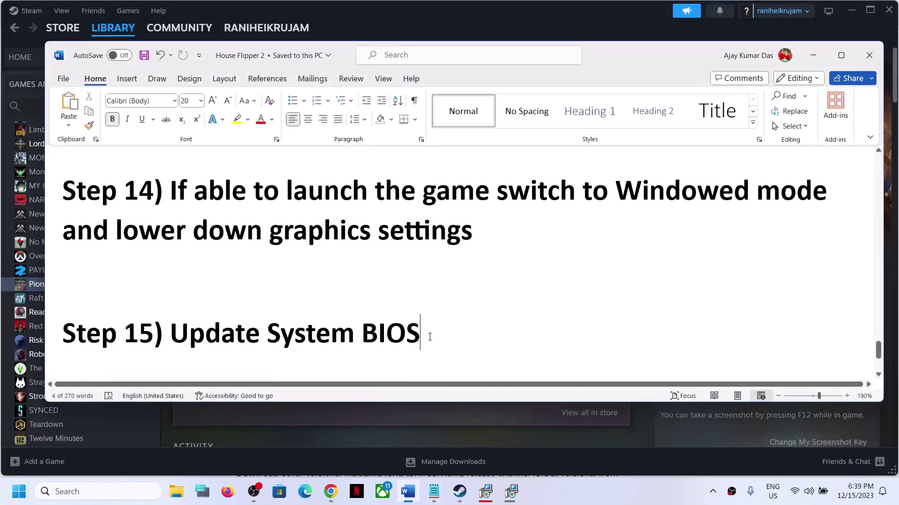
left_click(430, 337)
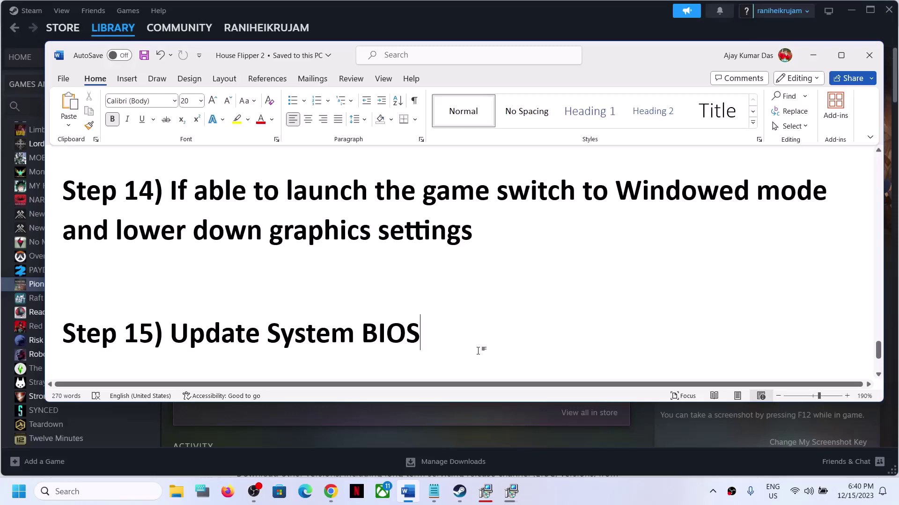
- Minimize the Word document and check the battery charge in the Windows quick settings
left_click(813, 56)
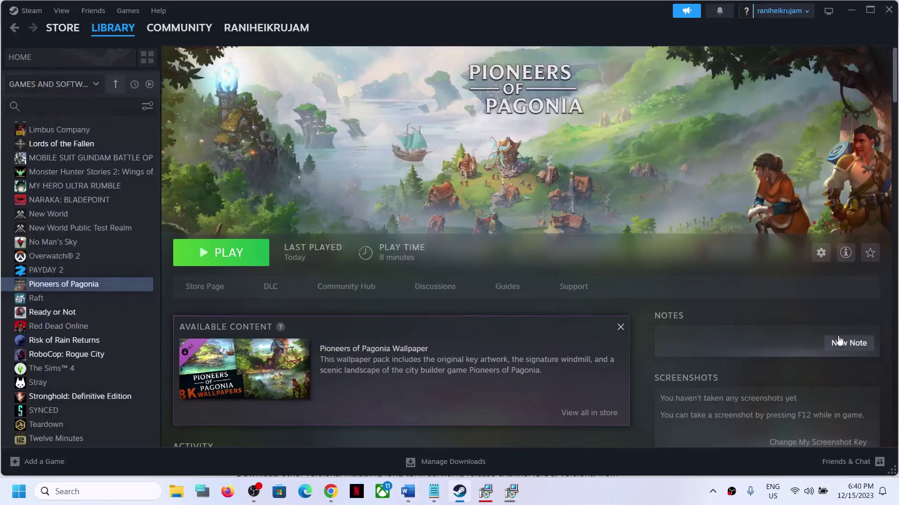
left_click(817, 494)
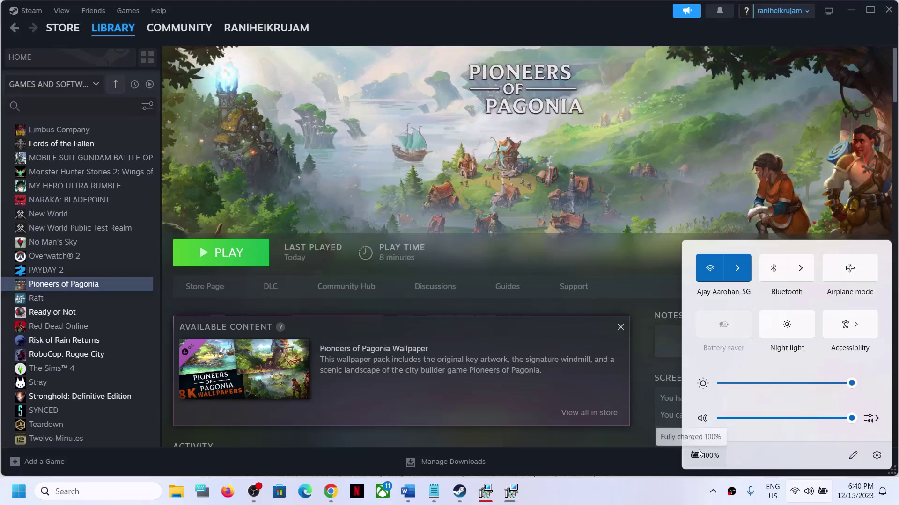
left_click(658, 499)
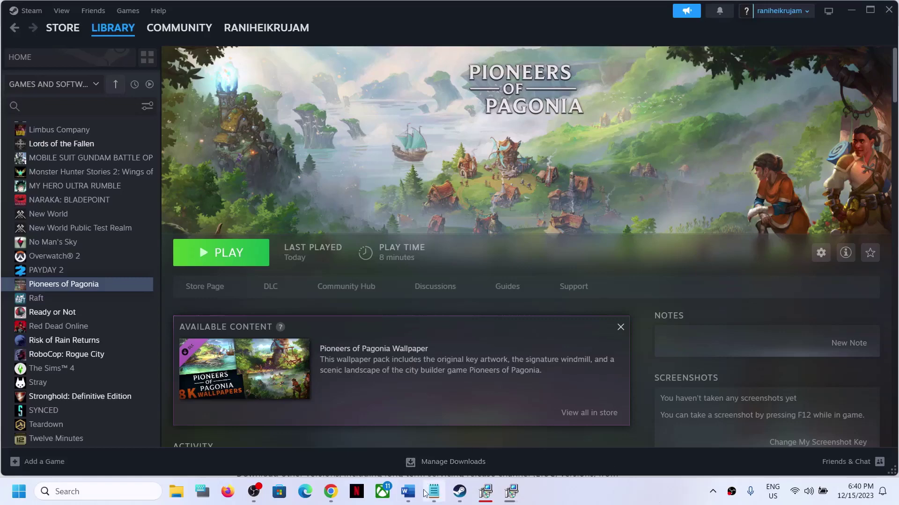
- Bring up Step 16 in the House Flipper 2 Word document, and highlight its uninstall, restart and reinstall instructions
left_click(408, 491)
scroll(273, 309, "down", 2)
scroll(274, 308, "down", 2)
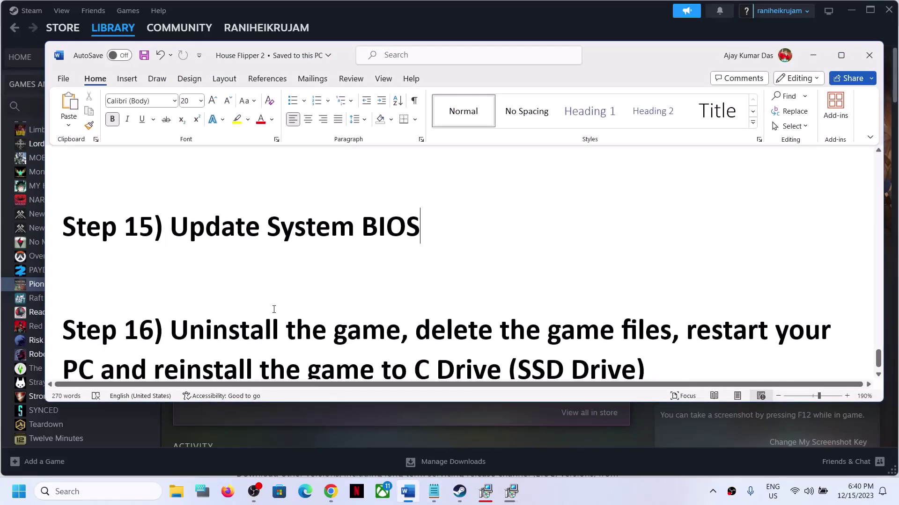
left_click_drag(175, 302, 659, 344)
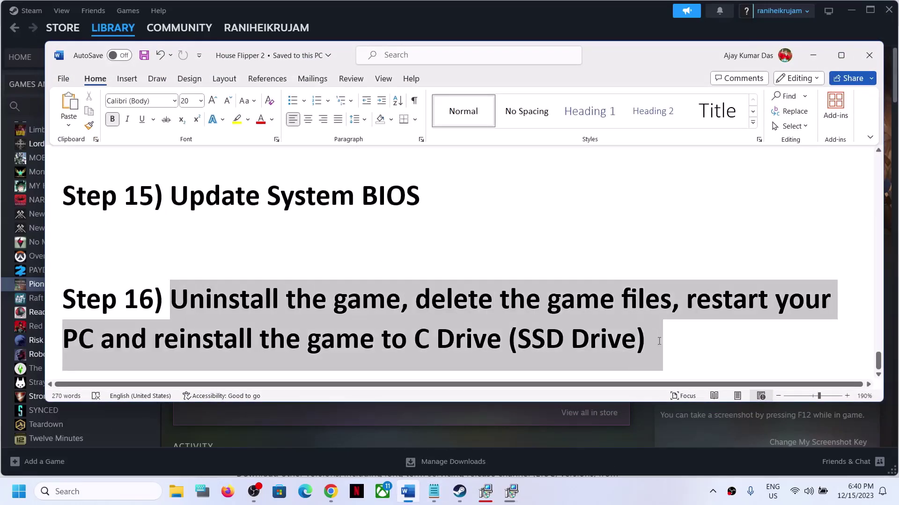
- Switch to Steam, show the Uninstall option for Pioneers of Pagonia in the library, and dismiss it without uninstalling
left_click(813, 56)
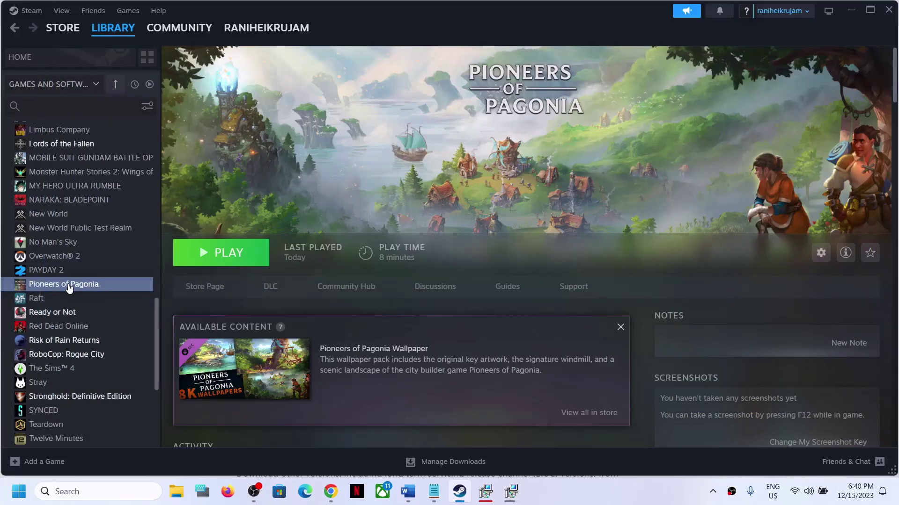
right_click(78, 284)
mouse_move(133, 356)
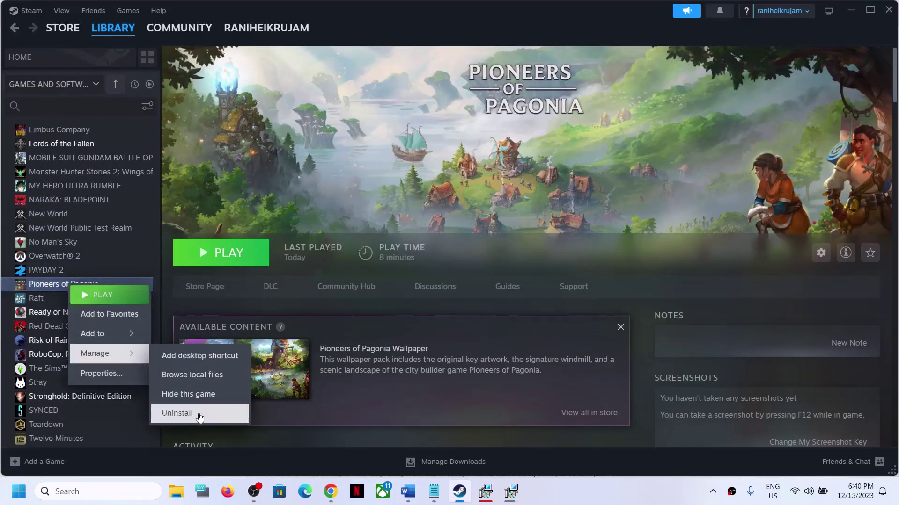
left_click(527, 257)
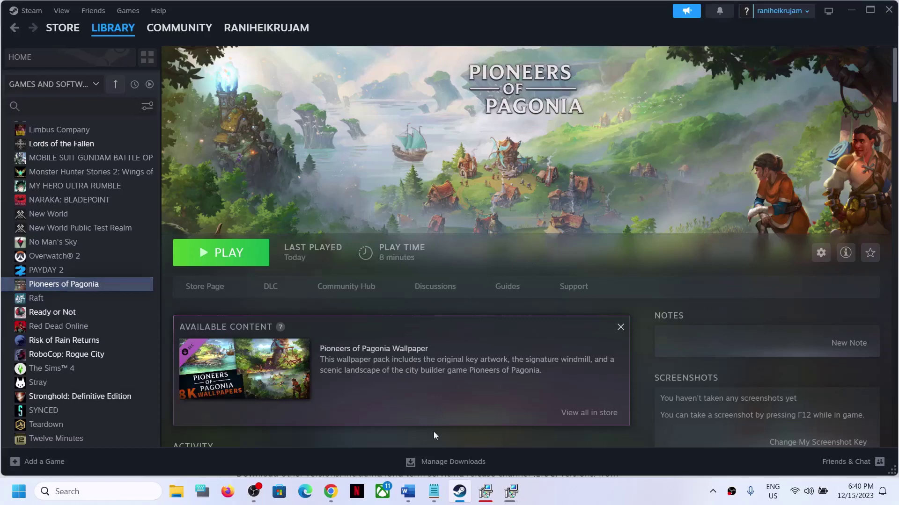
- Return to the Word document, highlight Step 16's wording from "restart your PC" to "C Drive", and clear the selection
left_click(408, 491)
left_click(417, 300)
left_click_drag(417, 299, 494, 344)
left_click(716, 333)
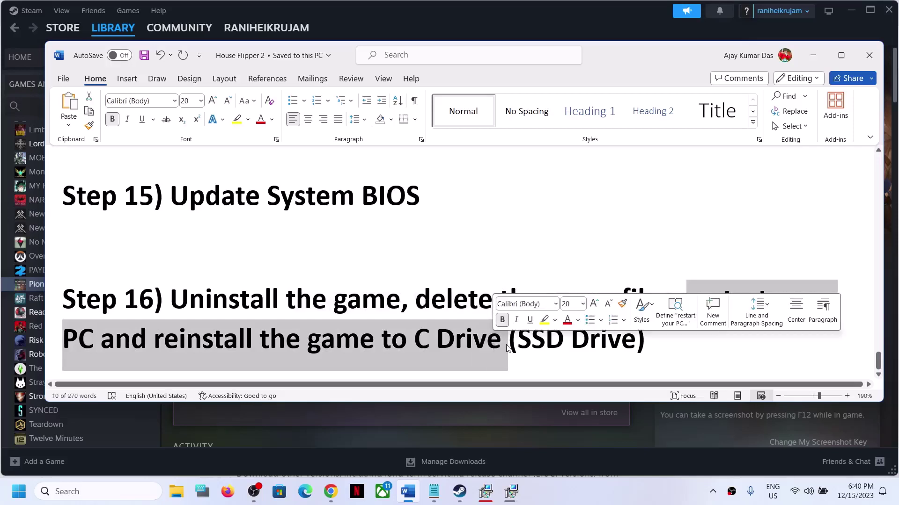
left_click(507, 340)
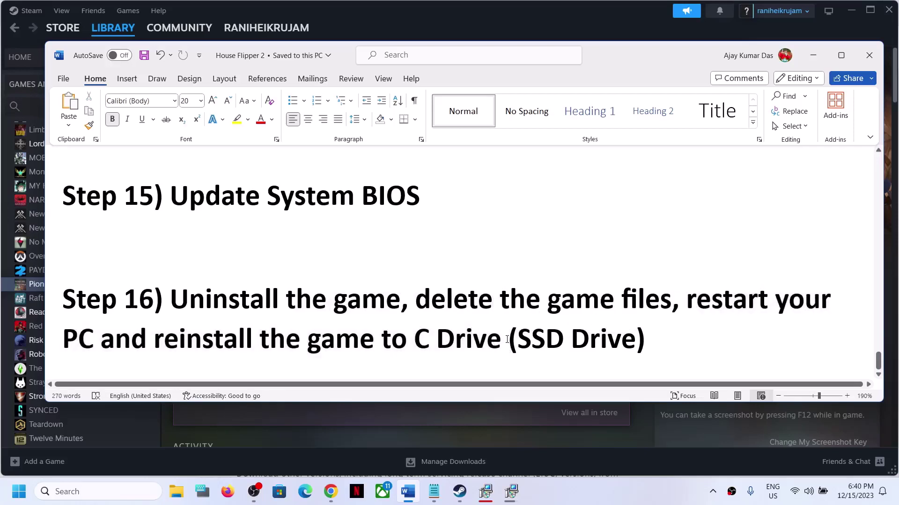
- Highlight the C Drive destination in Step 16, and select the word "SSD"
left_click_drag(408, 335, 531, 339)
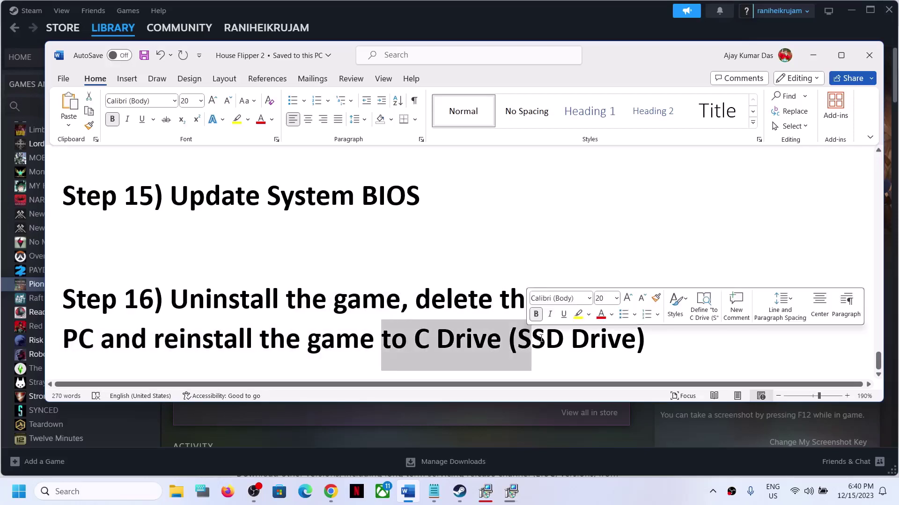
left_click(579, 340)
key("ctrl+Left")
key("ctrl+shift+Right")
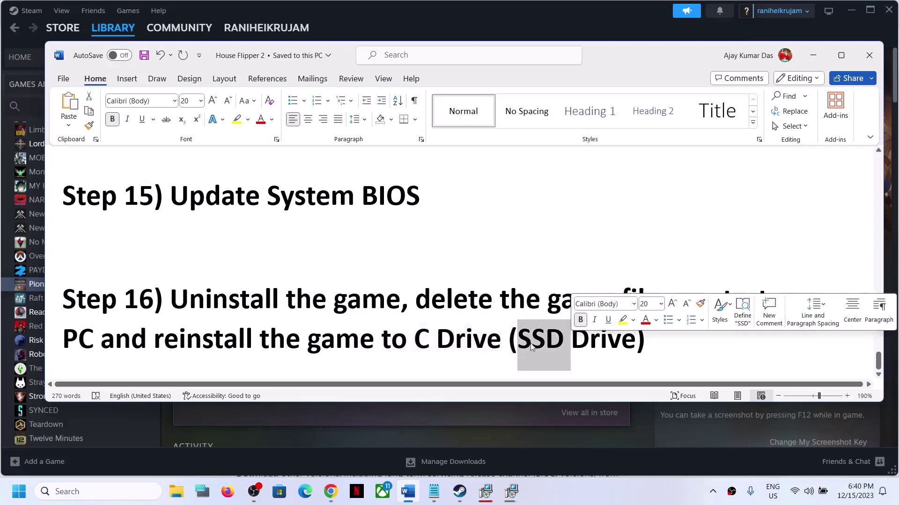
- Highlight "the game to C Drive" in Step 16, clear the selection, and minimize the Word document
left_click(382, 340)
left_click_drag(286, 339, 547, 335)
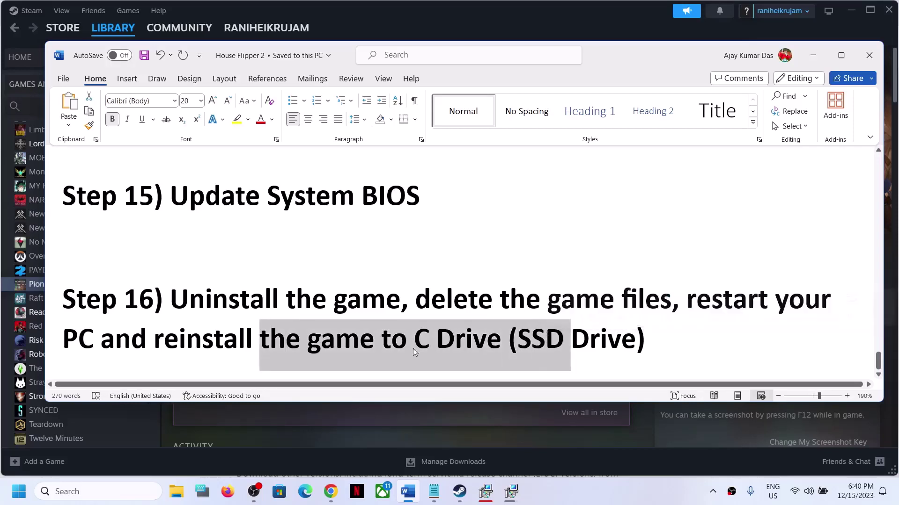
left_click(270, 340)
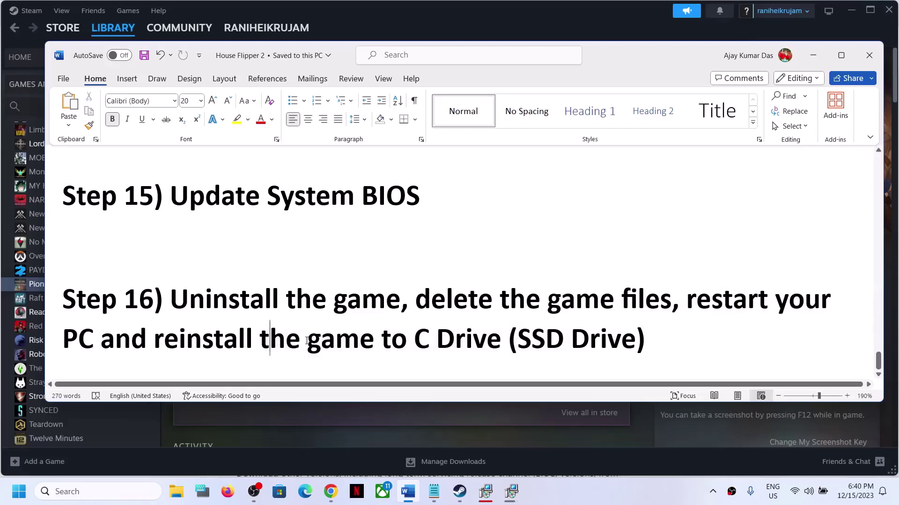
left_click_drag(316, 341, 483, 335)
left_click(374, 340)
left_click_drag(291, 346, 483, 342)
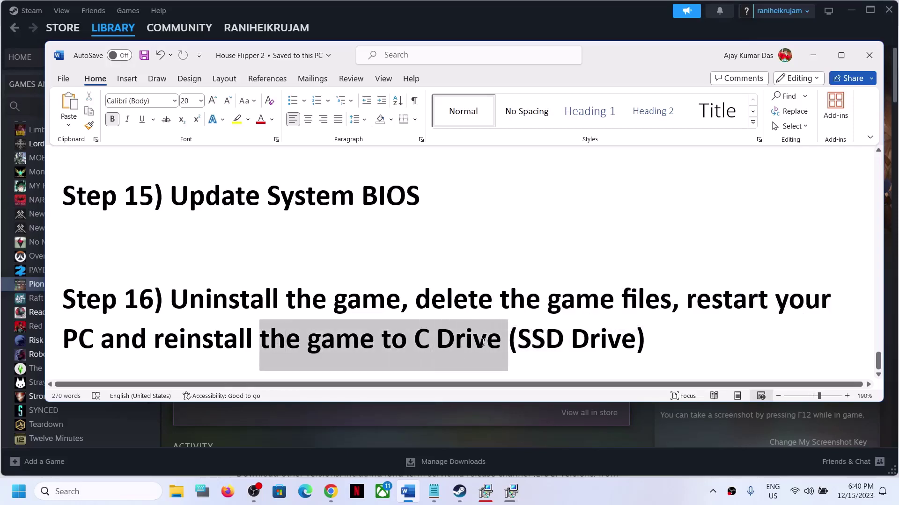
left_click(693, 339)
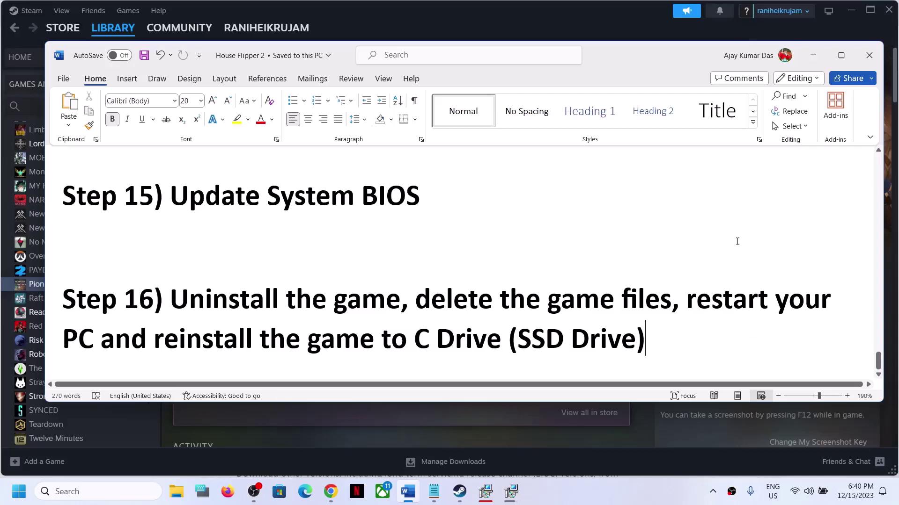
left_click(814, 57)
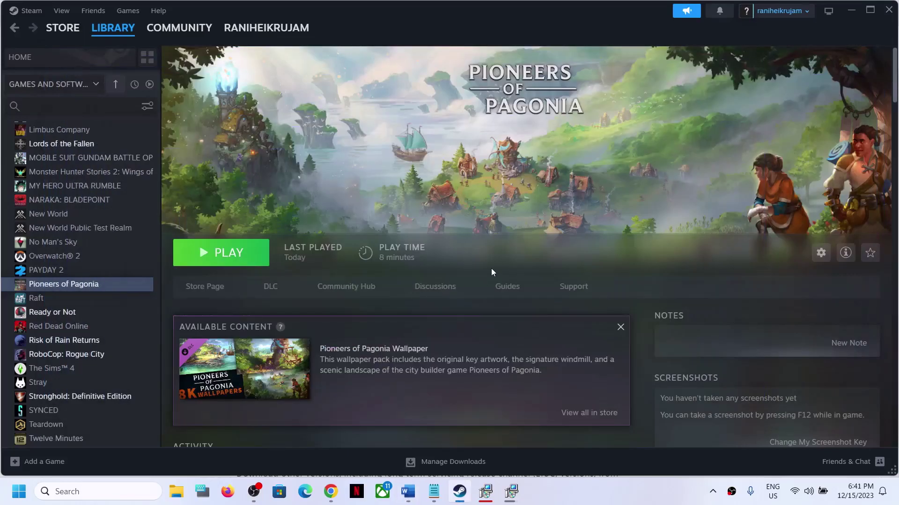